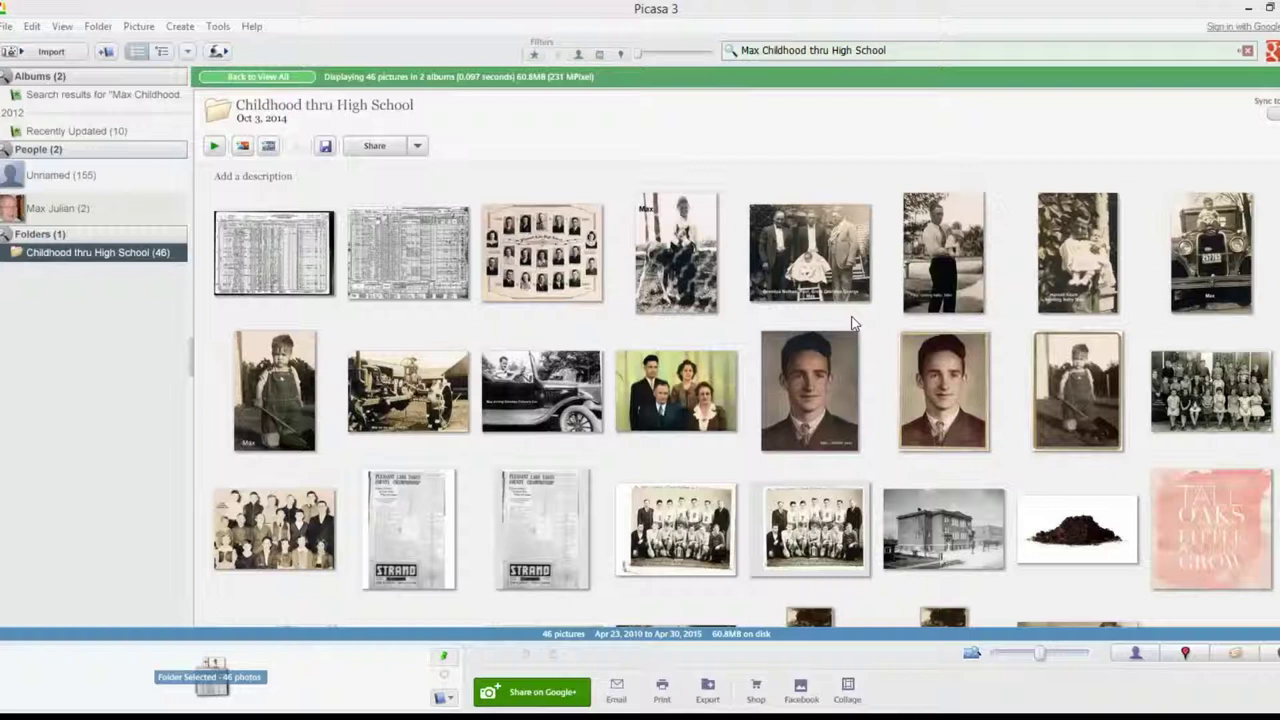
Select the full-page 1940 Federal Census thumbnail at the bottom of the Childhood thru High School grid
left_click(816, 186)
scroll(816, 186, "down", 5)
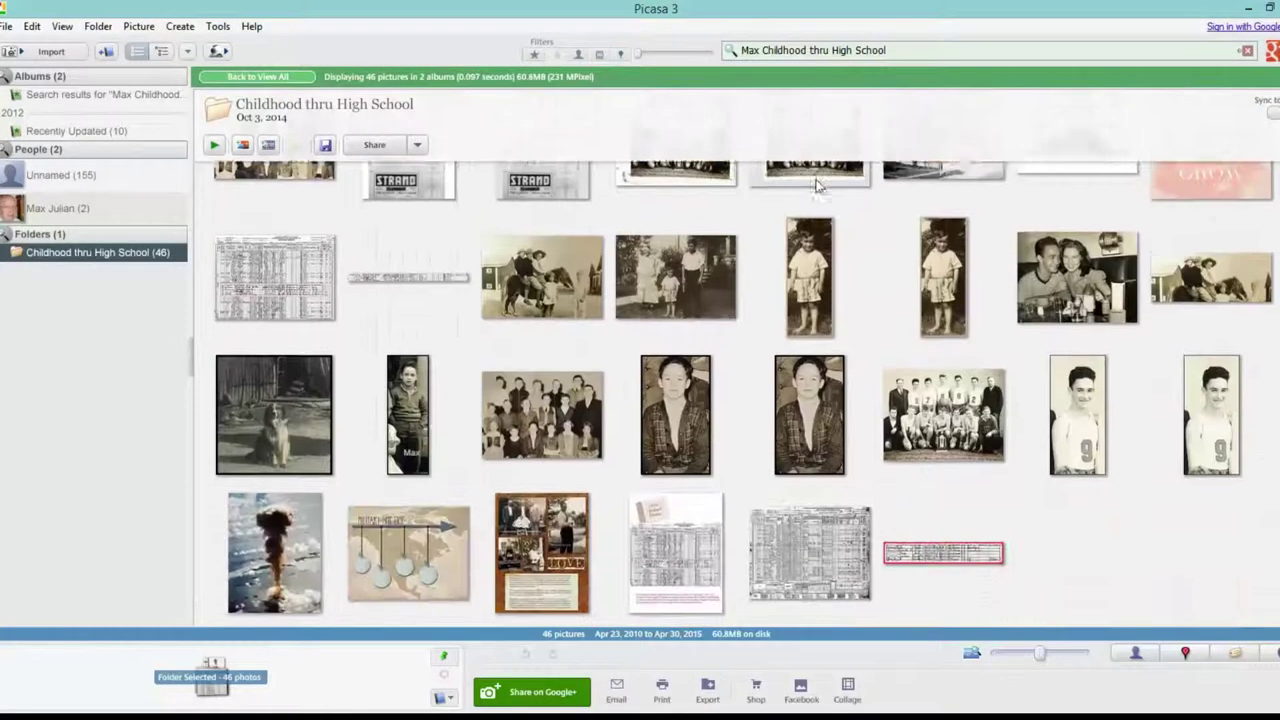
left_click(812, 537)
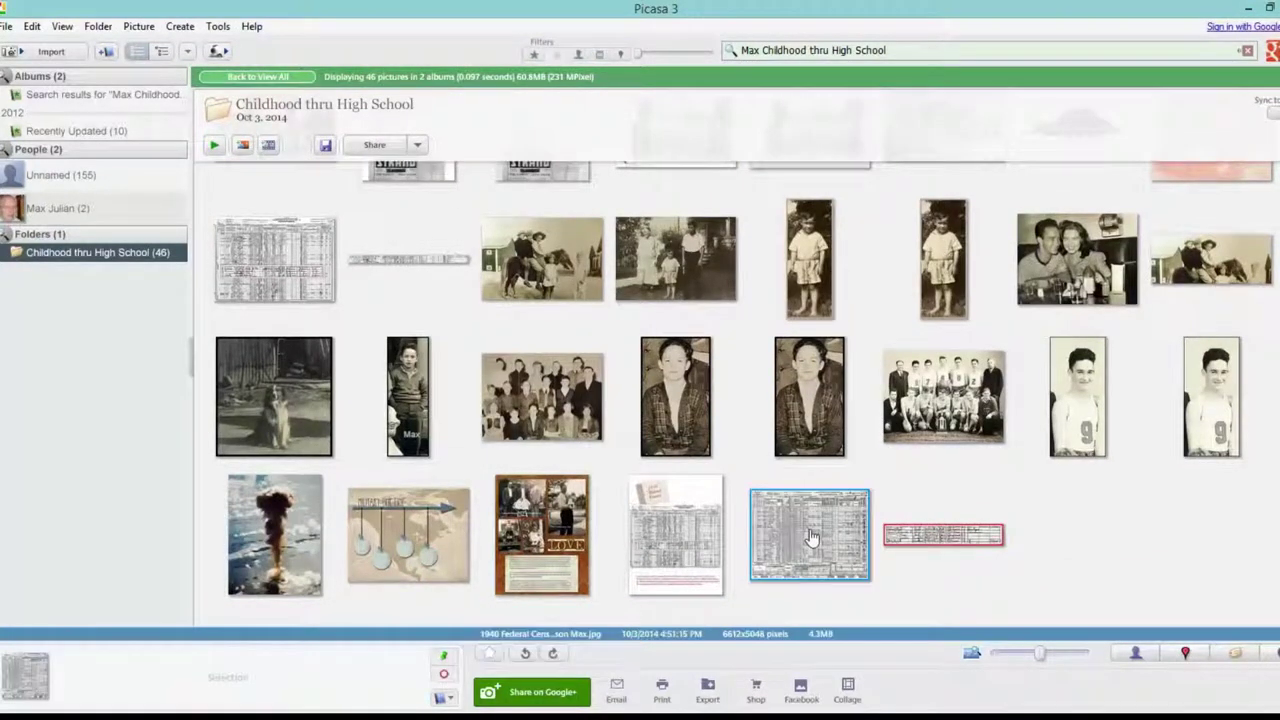
Crop the 1940 census with a Manual ratio to a 3007x433 strip of the family's rows
double_click(812, 537)
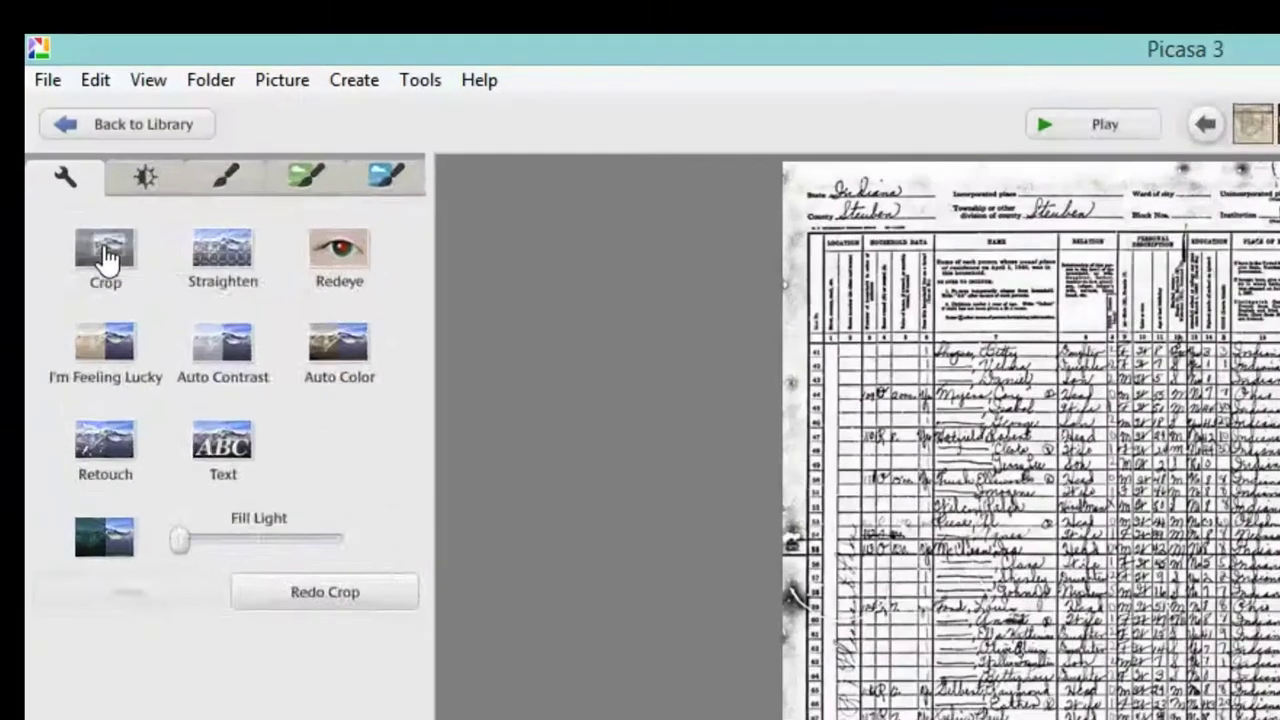
left_click(101, 243)
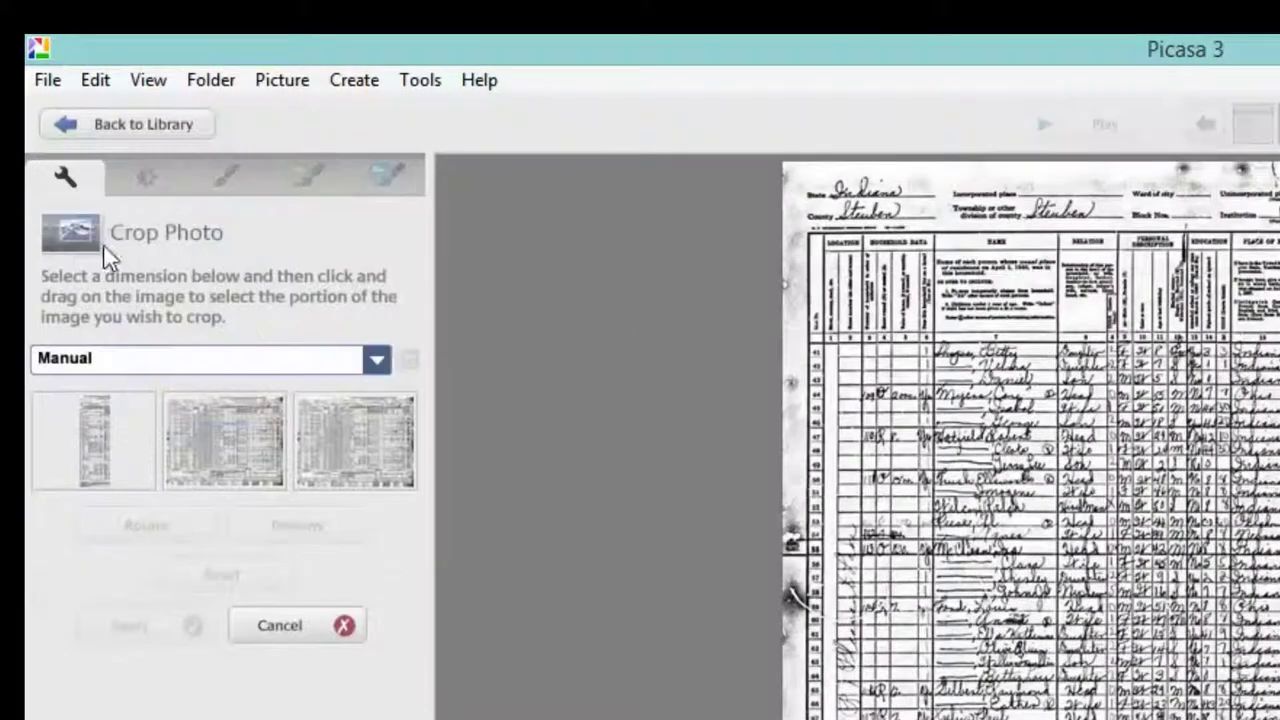
left_click(377, 360)
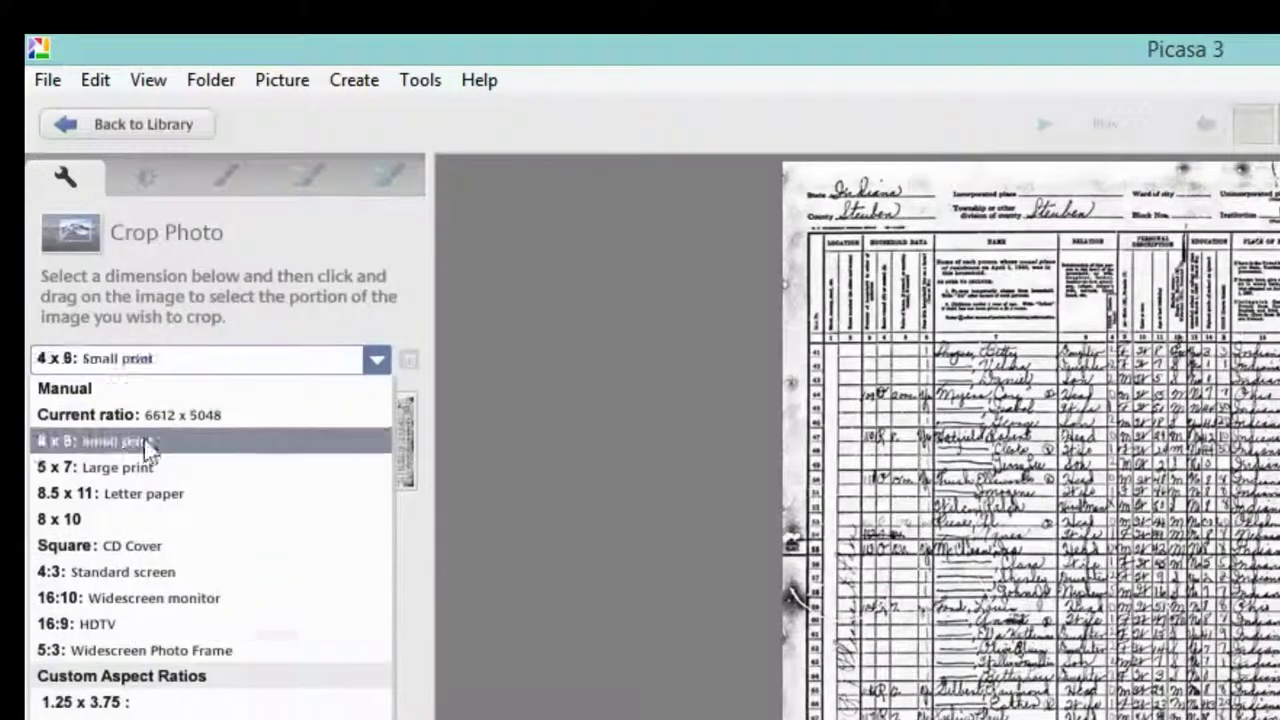
left_click(118, 398)
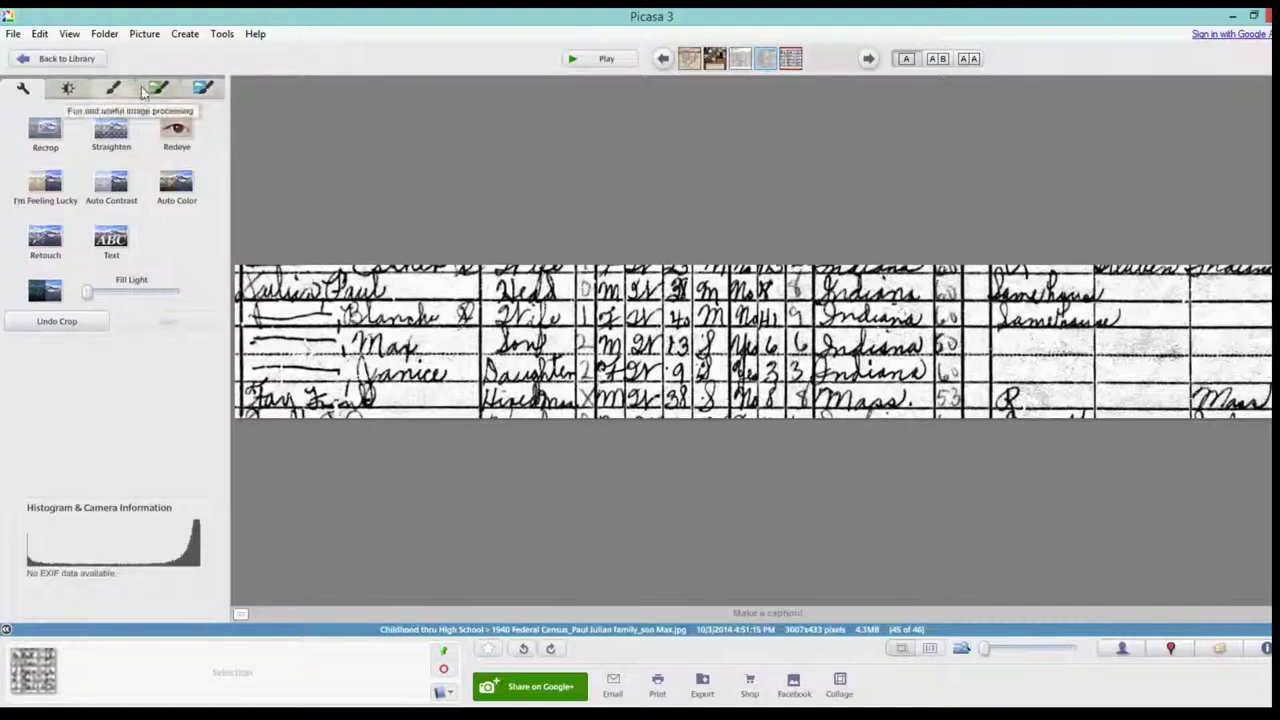
Apply a Border with a thicker red outer edge and white inner edge, giving 3125x551 pixels
left_click(203, 88)
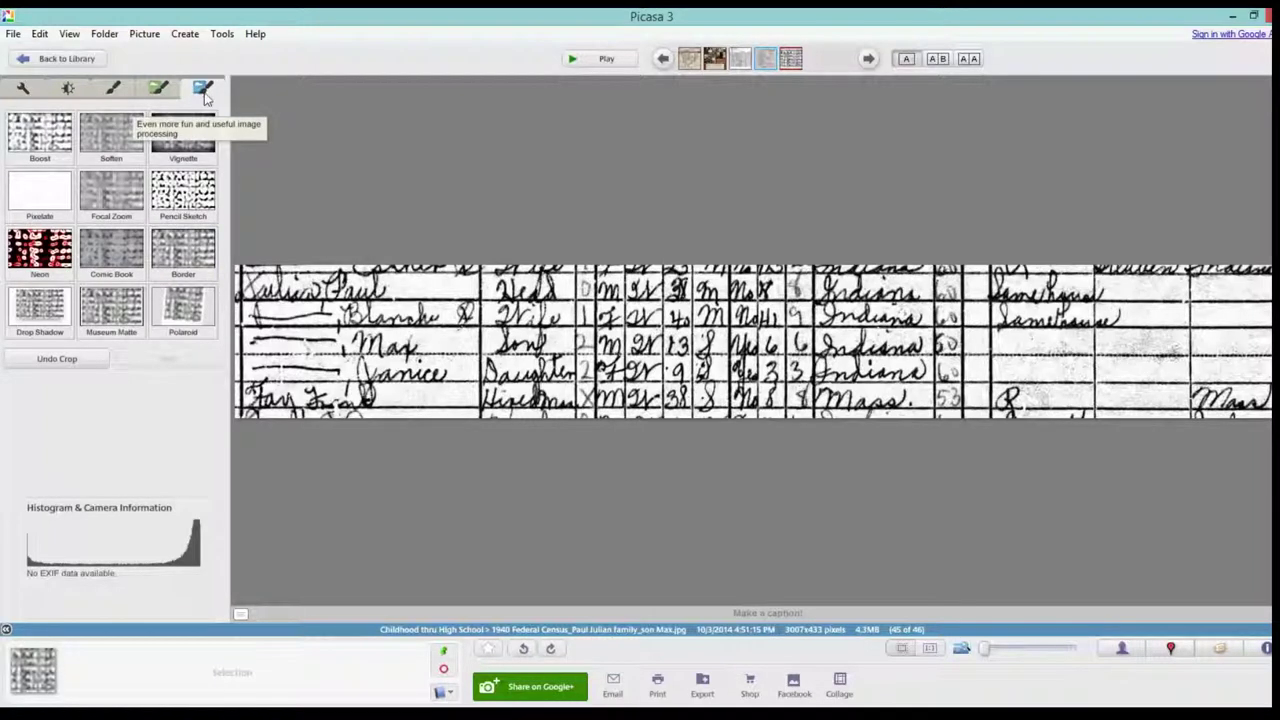
left_click(178, 262)
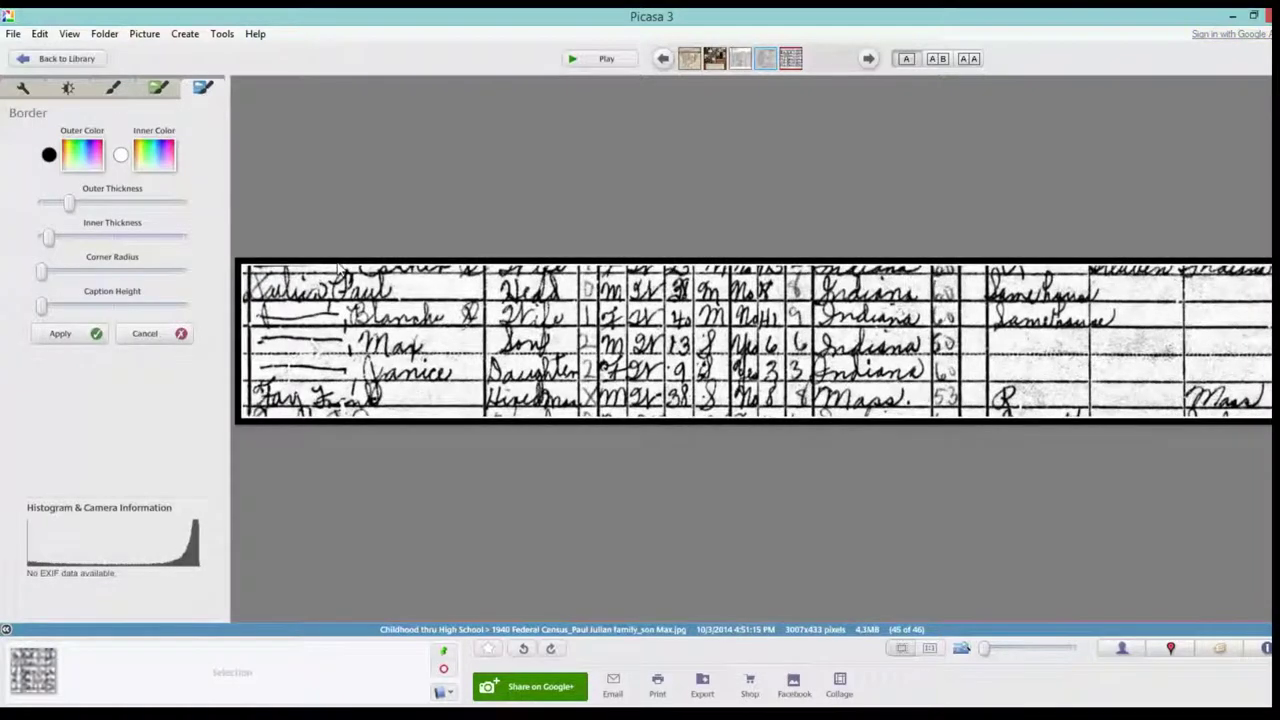
left_click(82, 162)
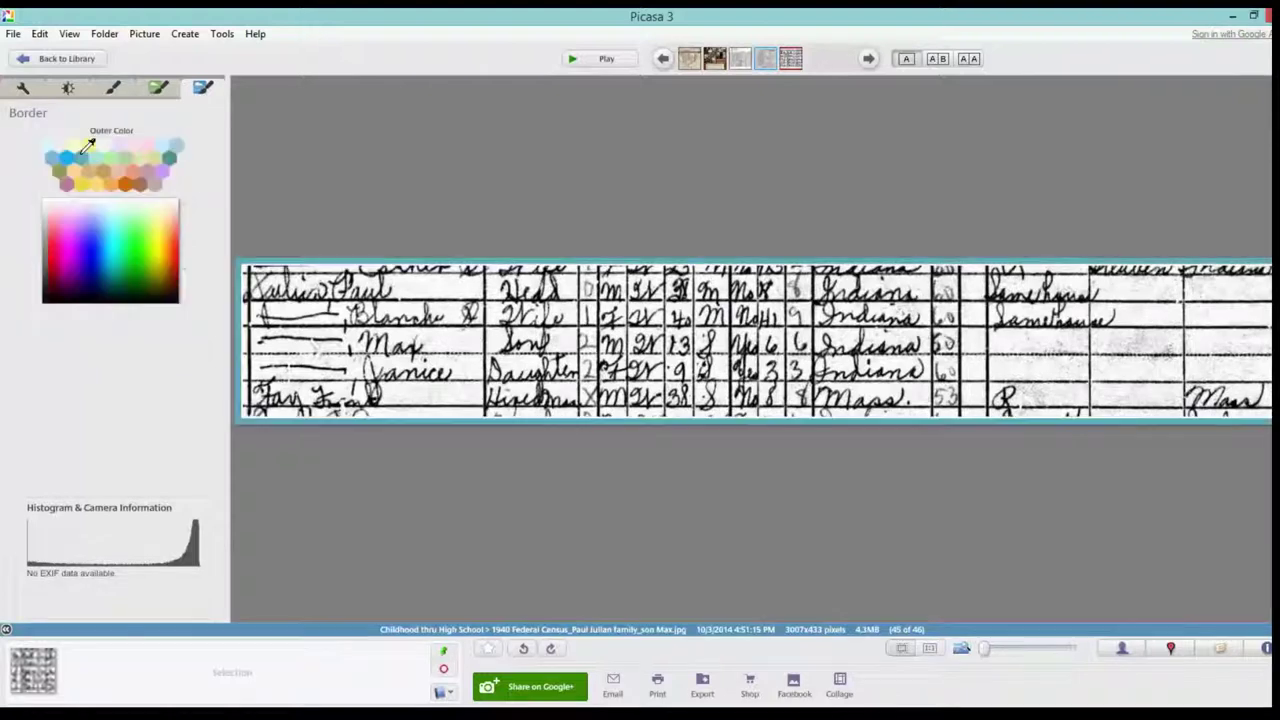
left_click(52, 250)
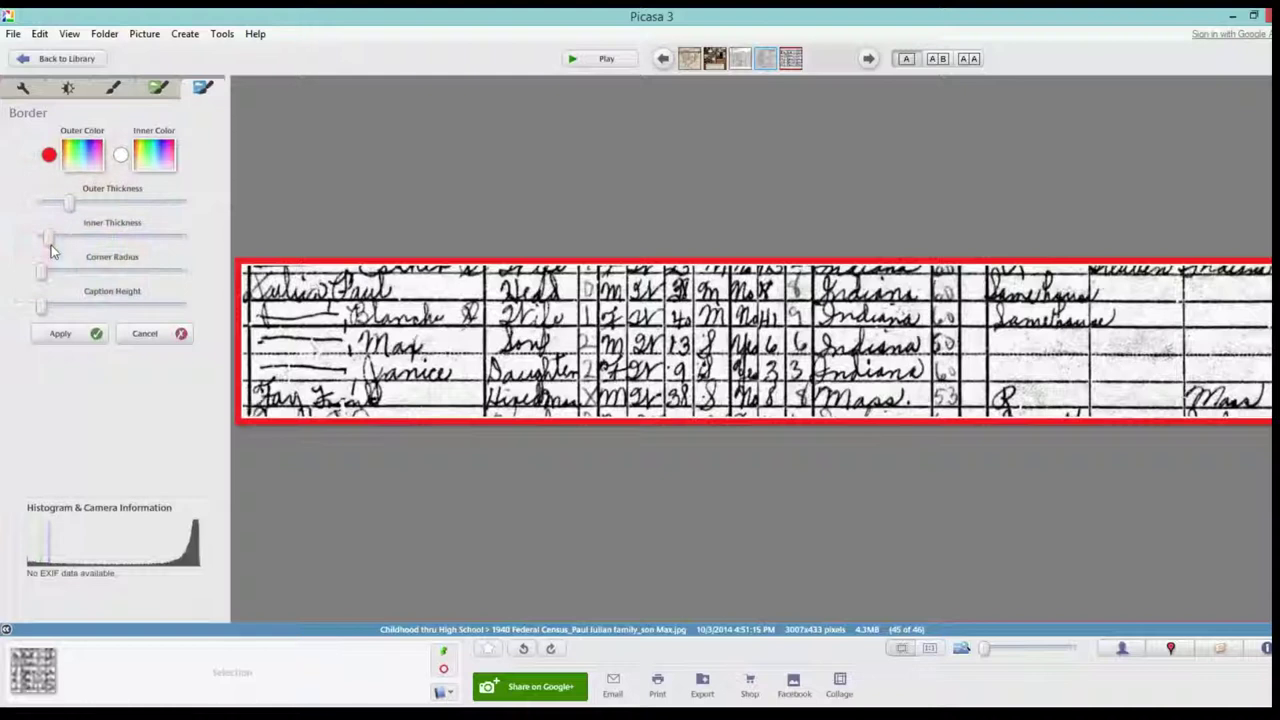
left_click_drag(70, 205, 69, 241)
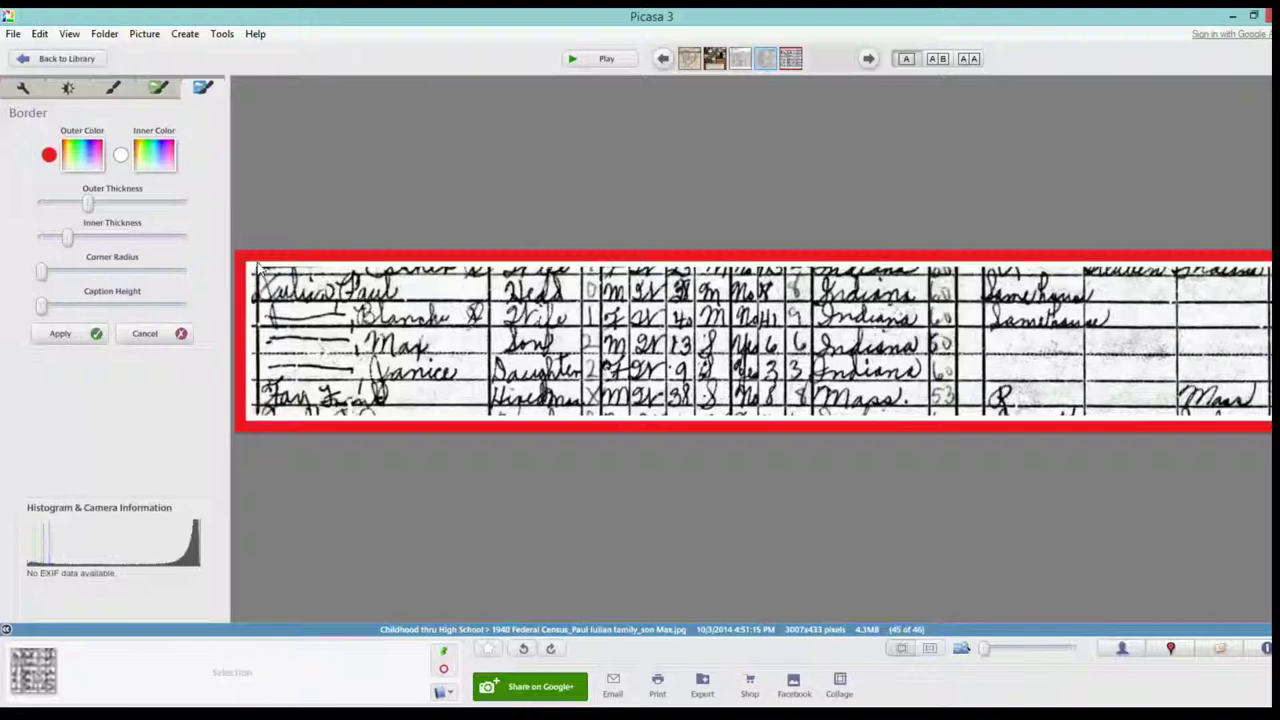
left_click_drag(70, 236, 80, 236)
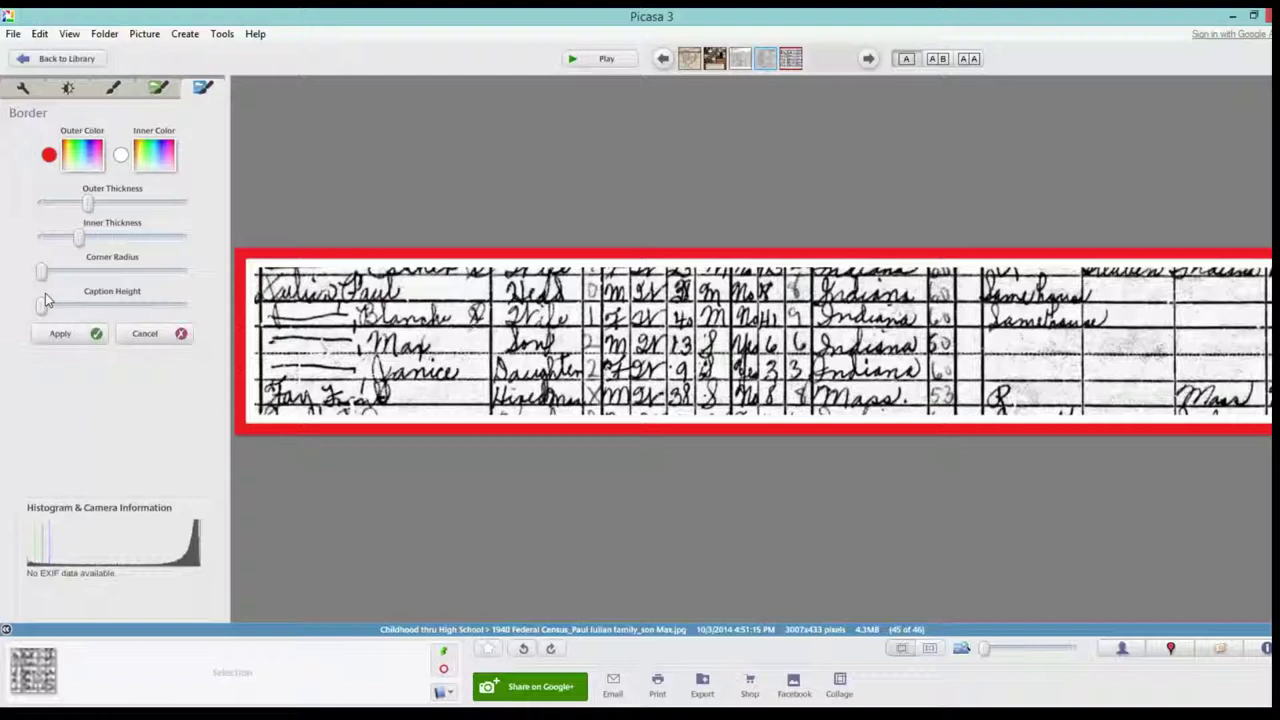
left_click(61, 335)
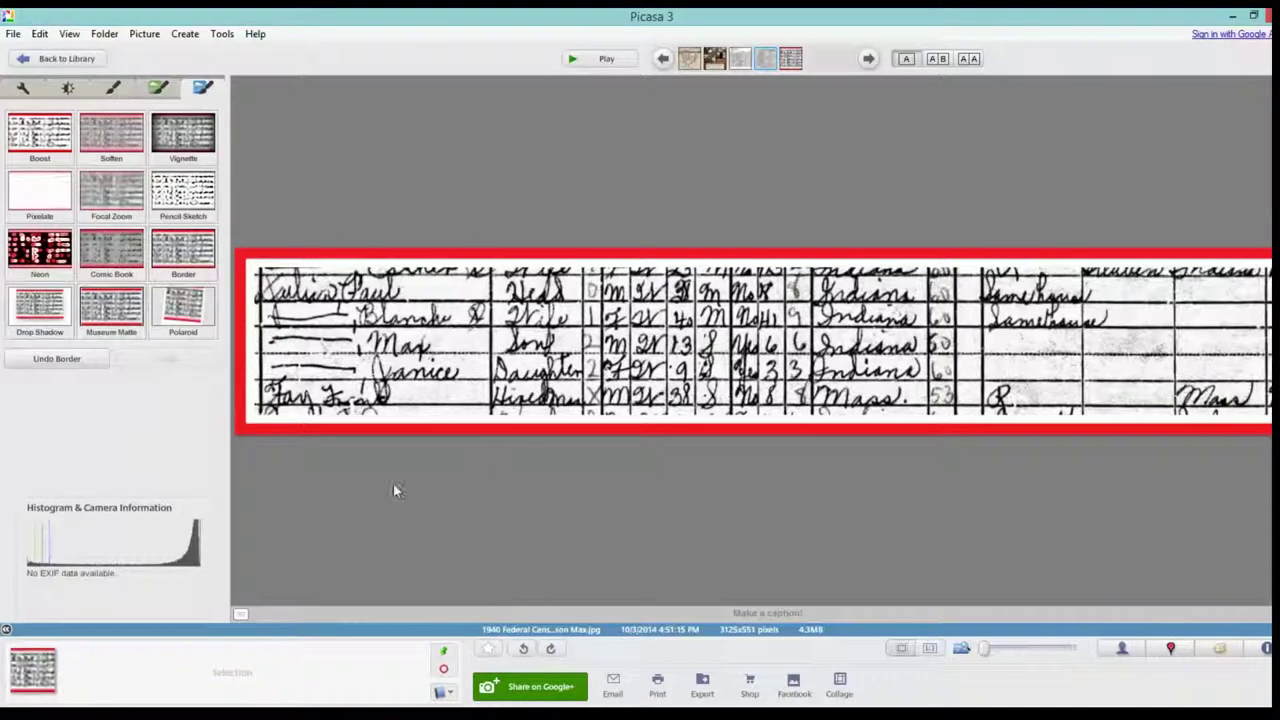
Save the bordered census strip as a JPEG named '1940 cutout'
left_click(14, 34)
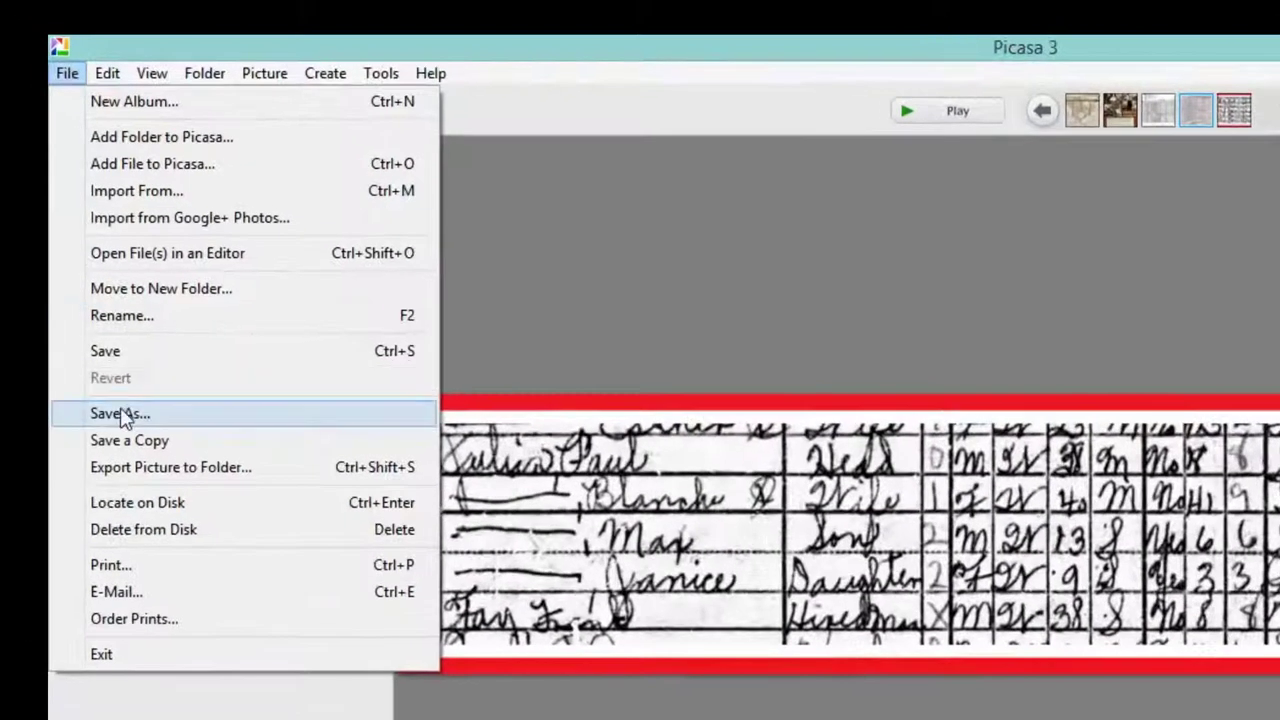
left_click(612, 283)
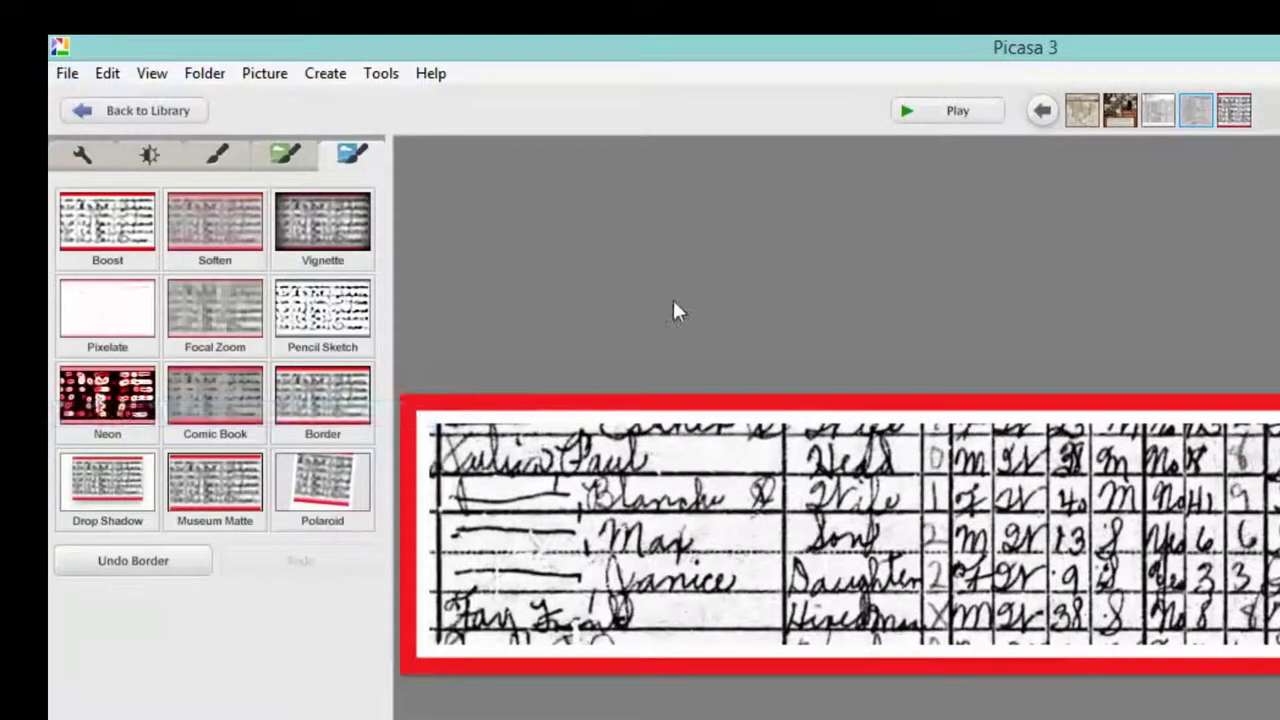
key("ctrl+shift+s")
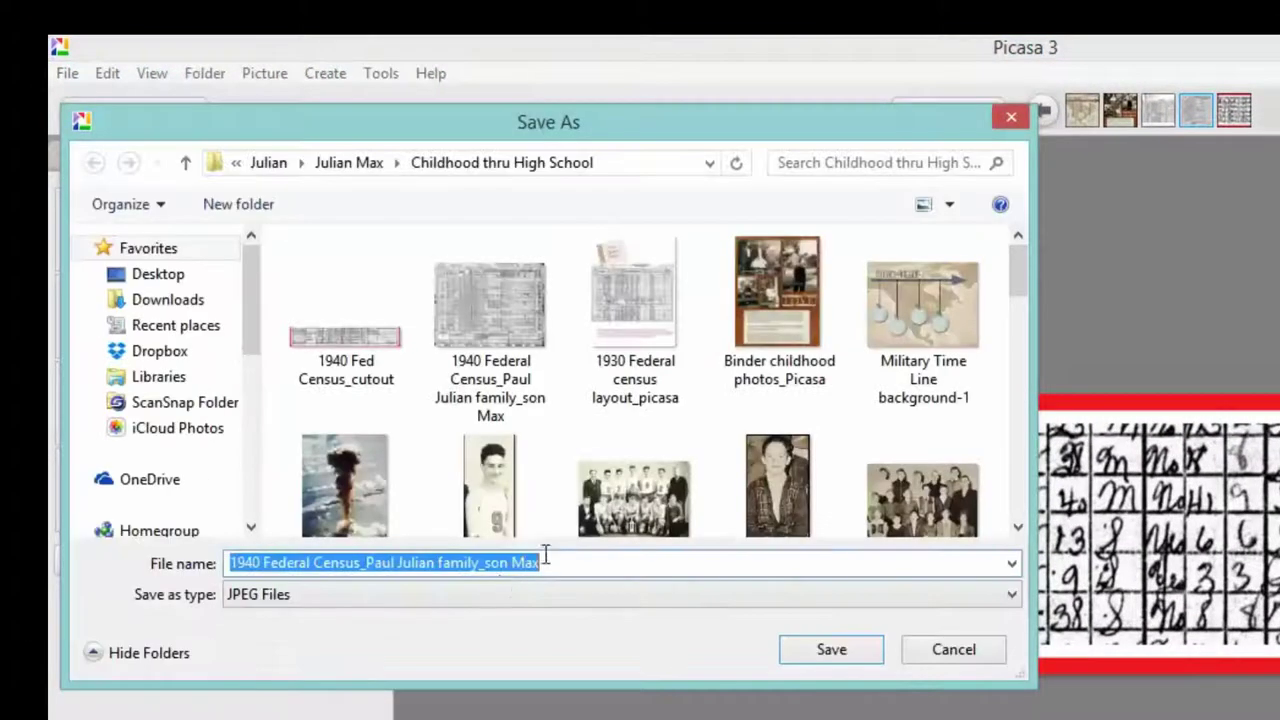
type("19")
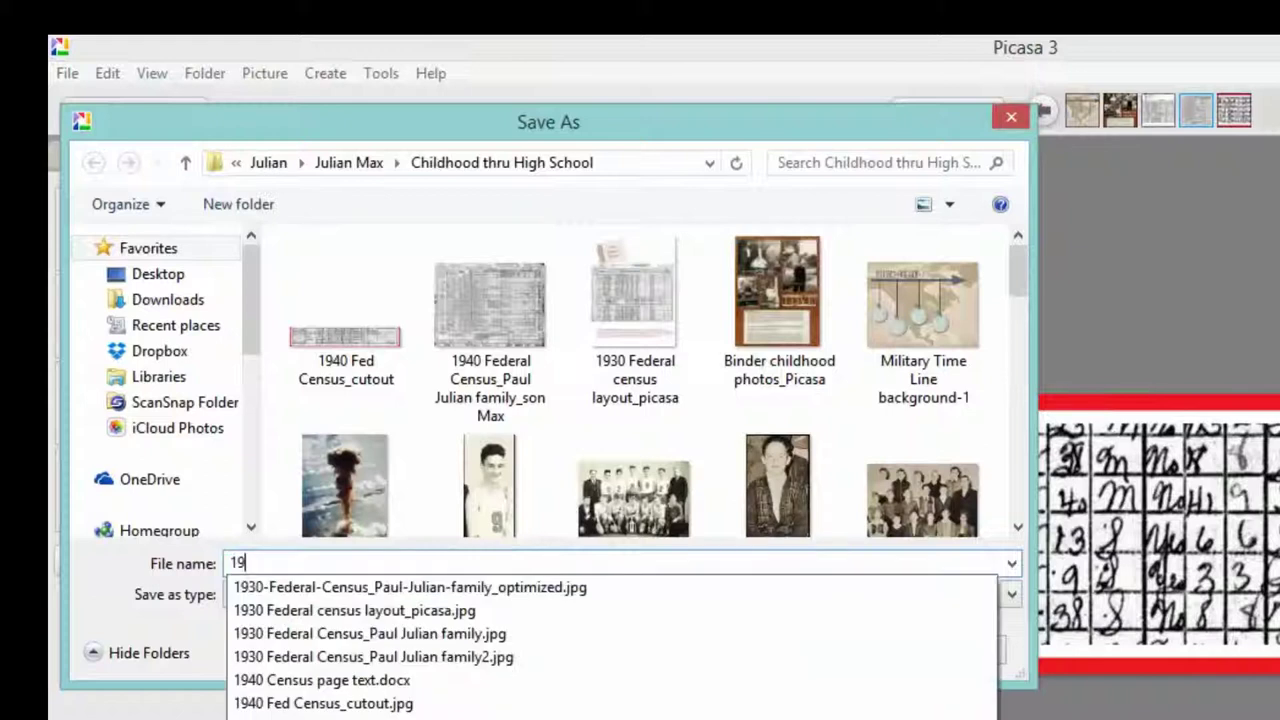
type("40 cutout")
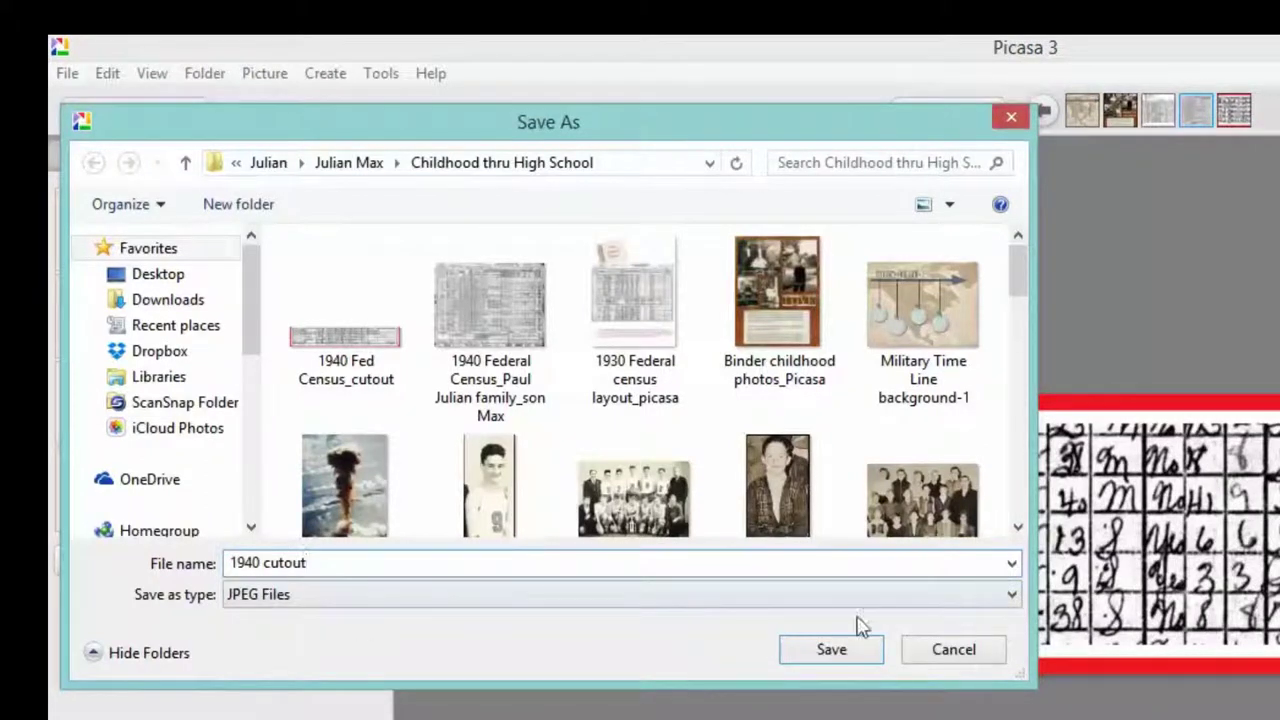
left_click(841, 660)
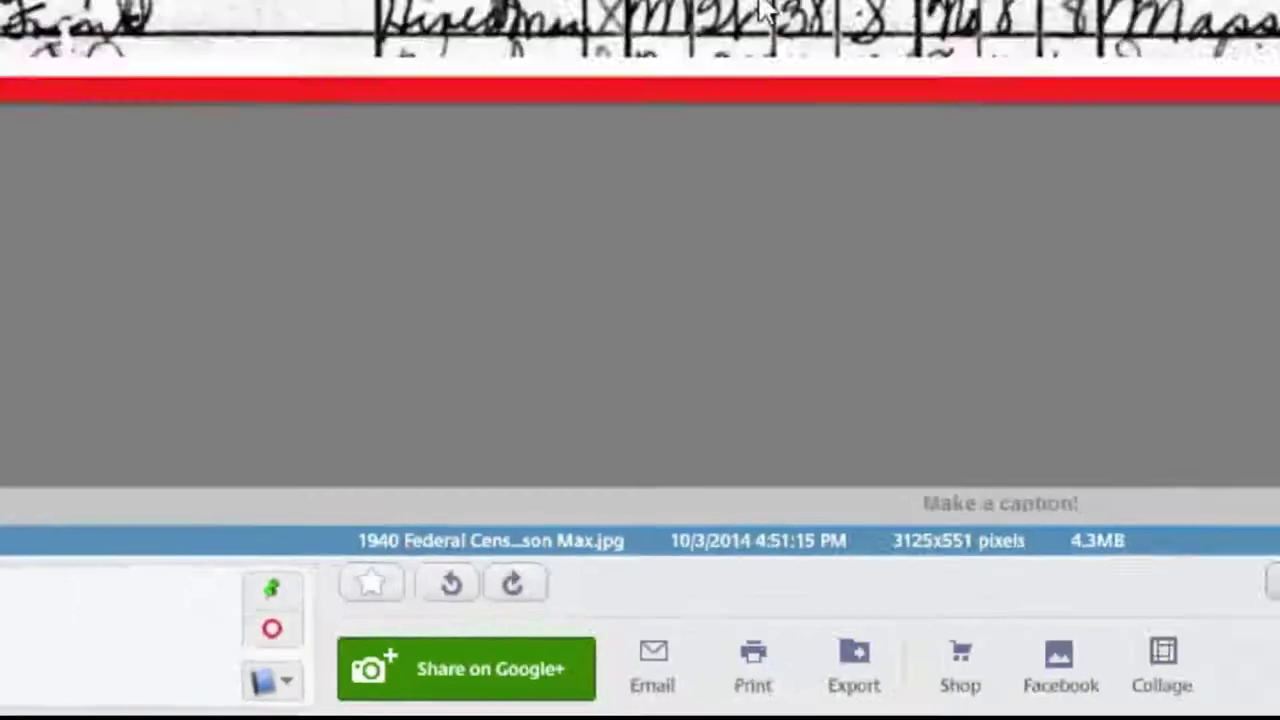
Undo the border and then the crop to restore the full census page
left_click(50, 365)
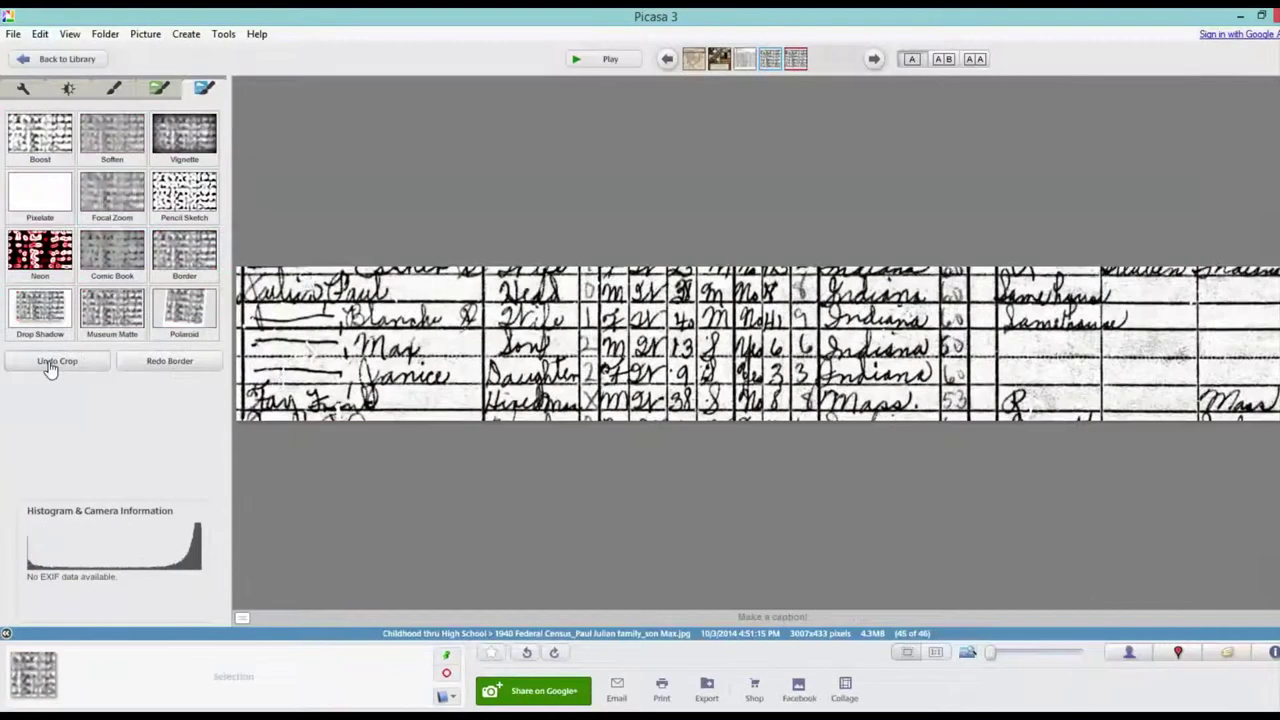
left_click(50, 365)
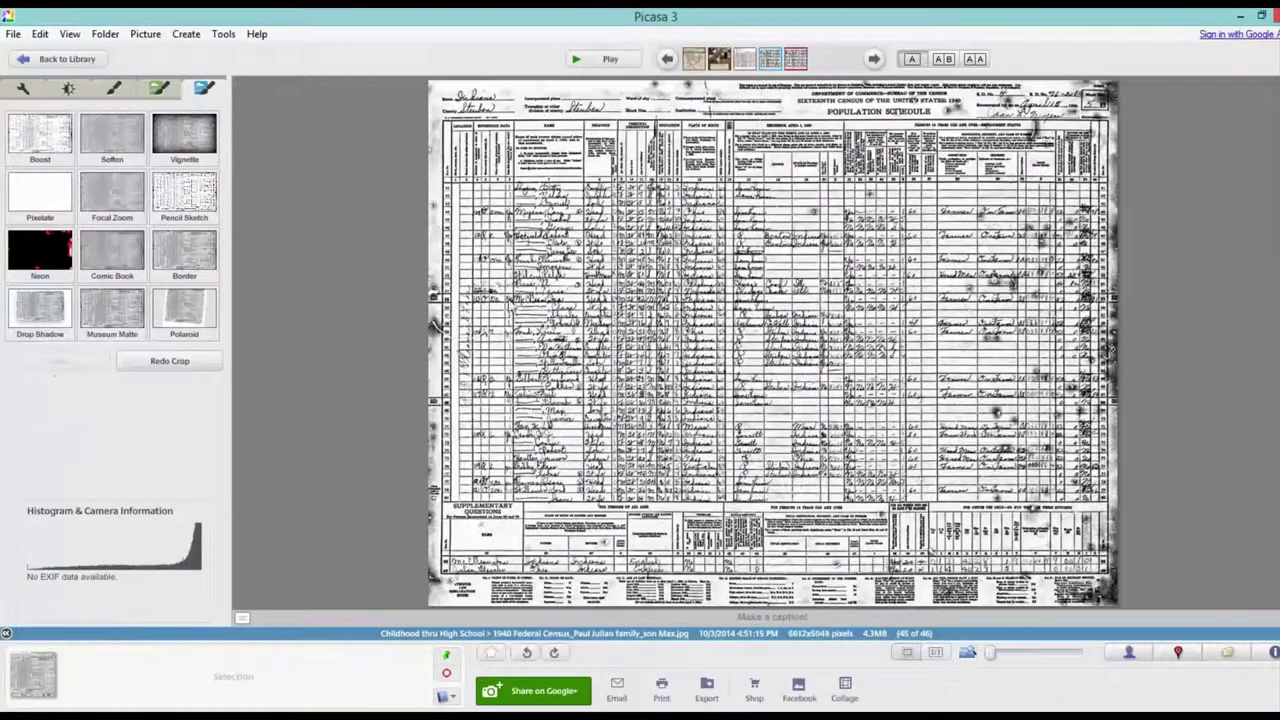
Back in the Library, select the full census image and the new 1940 cutout for the collage
left_click(68, 60)
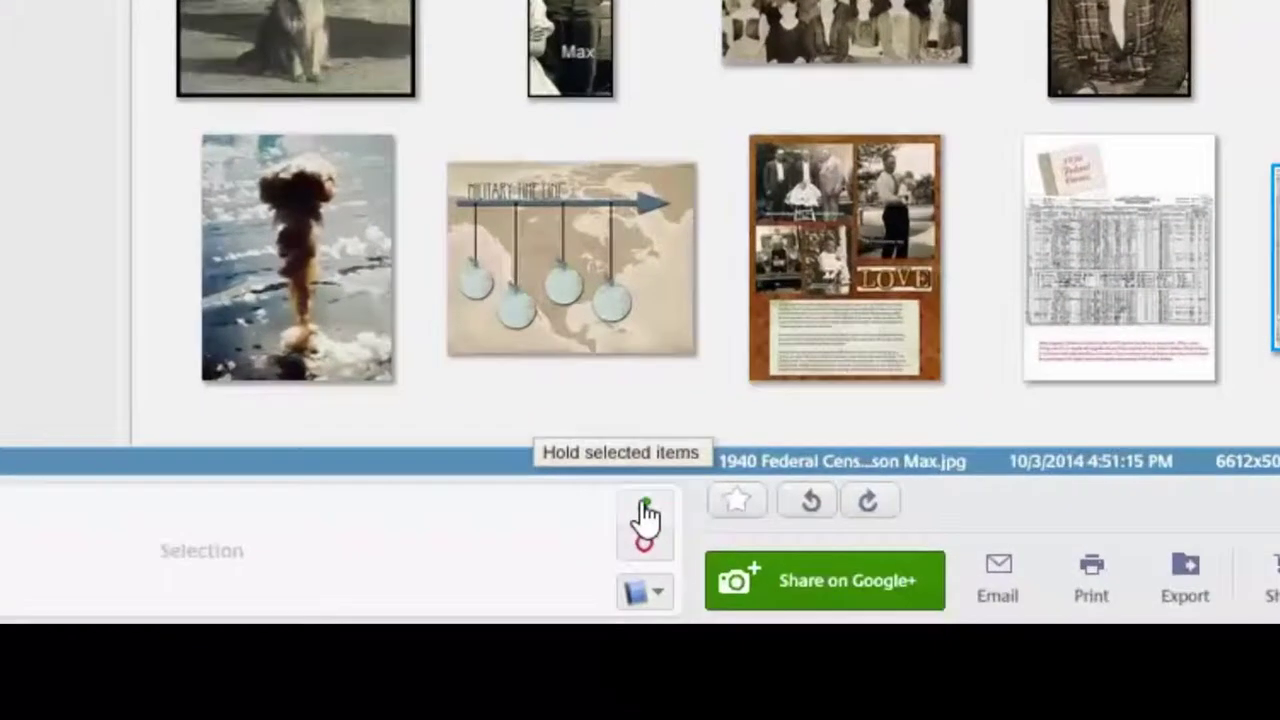
left_click(646, 514)
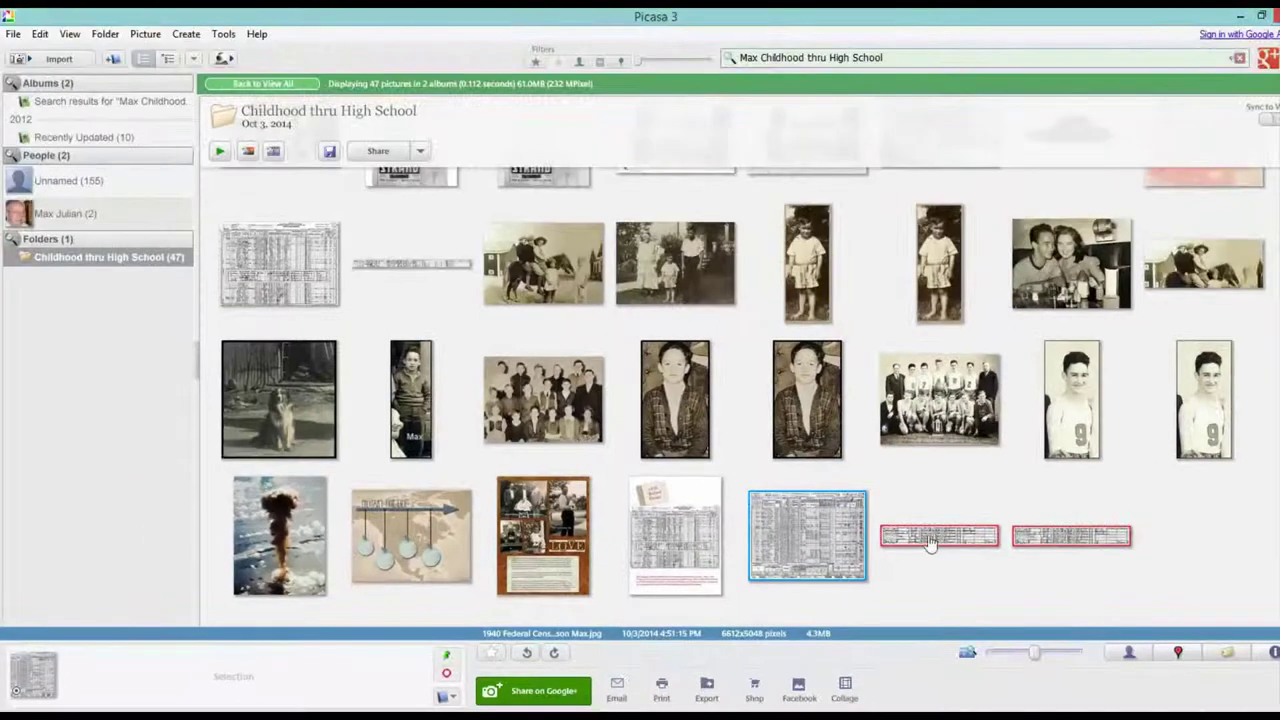
left_click(1055, 537)
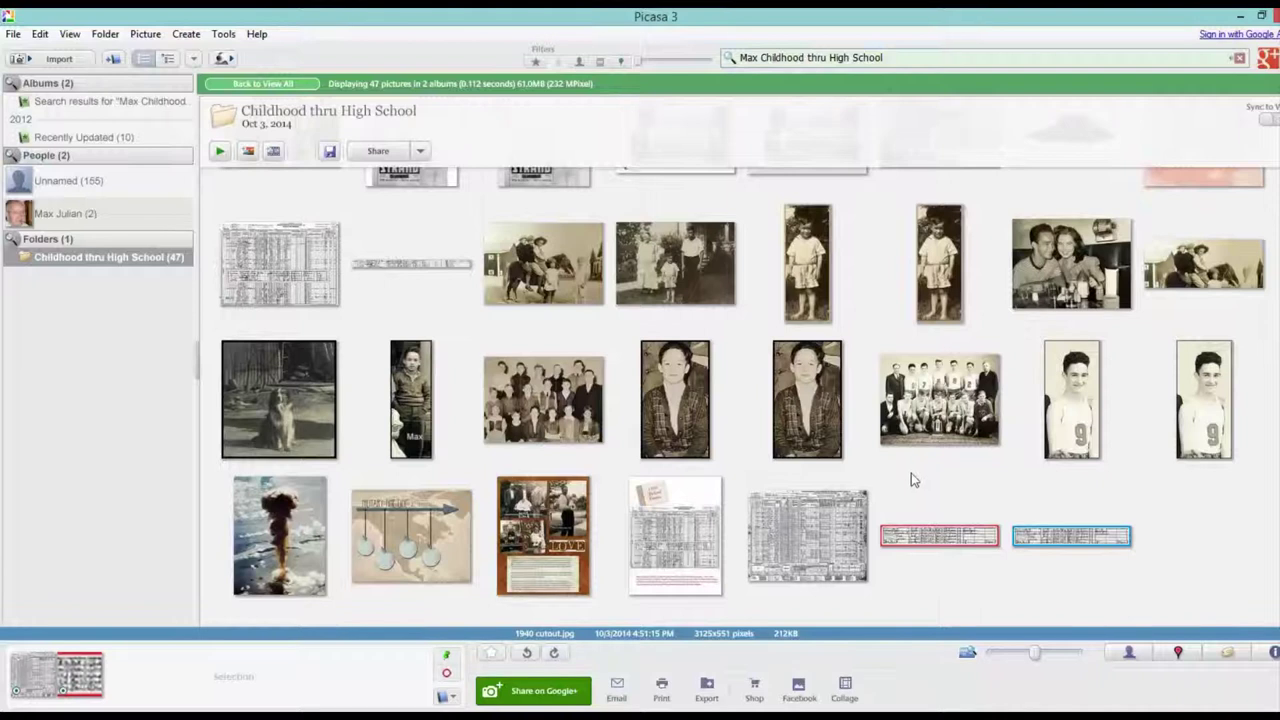
Add the tractor photo and the 6th grade.jpg group photo to the selection
scroll(911, 479, "up", 10)
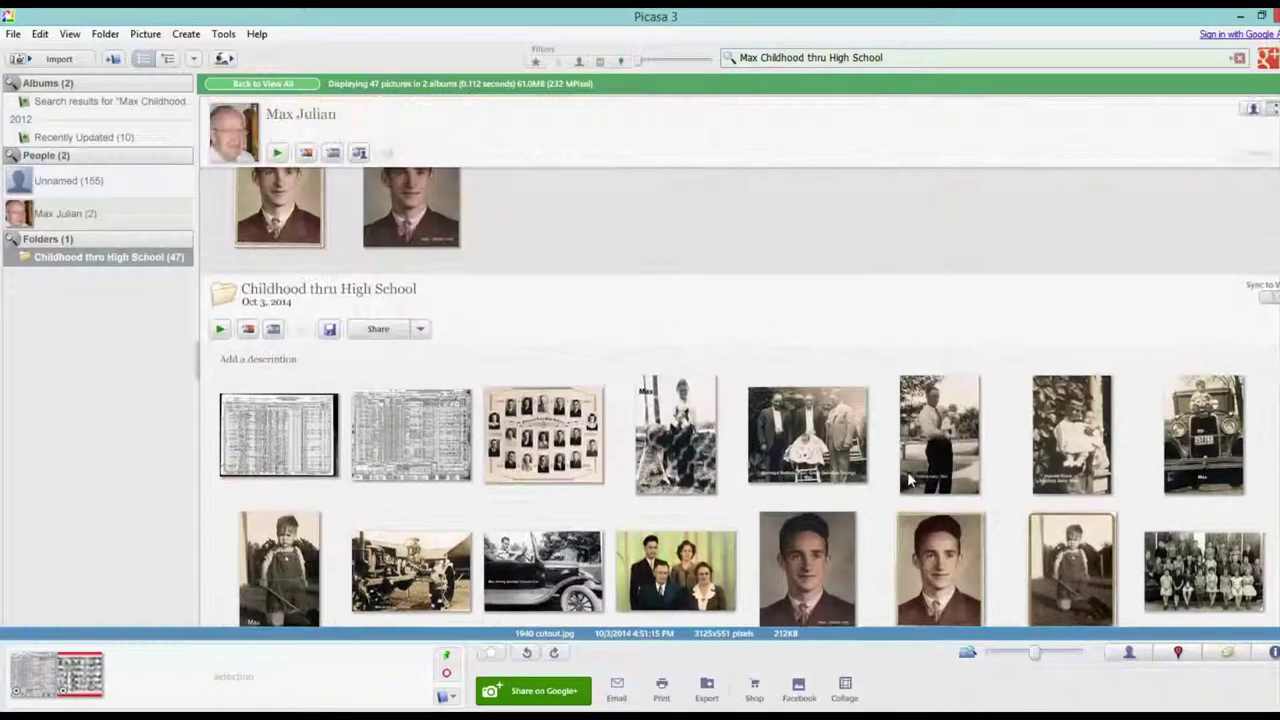
scroll(907, 471, "down", 1)
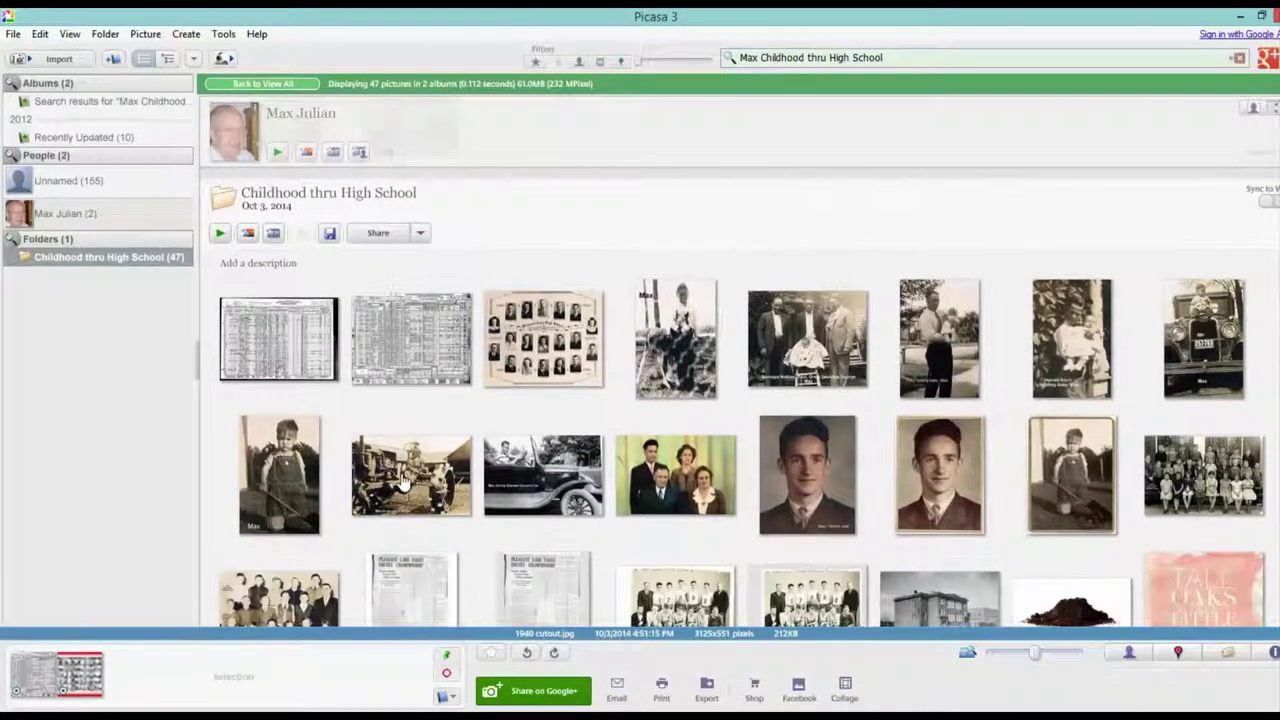
left_click(404, 480)
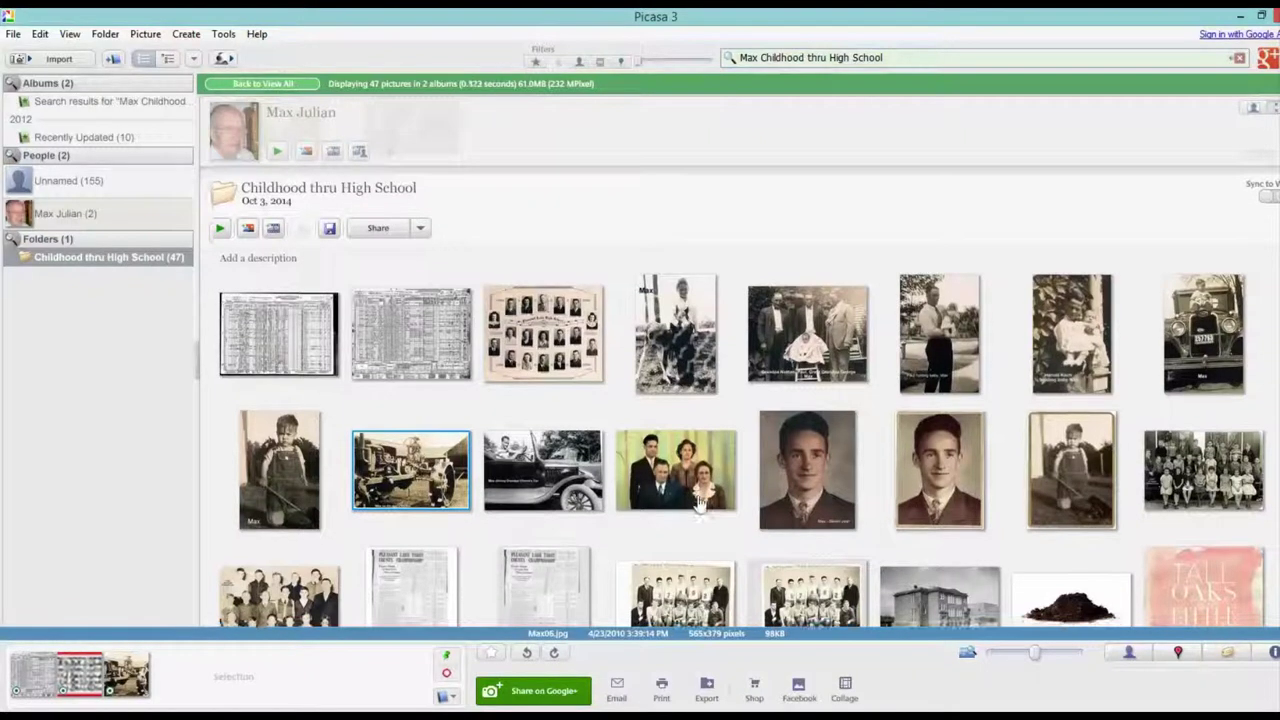
scroll(700, 503, "down", 2)
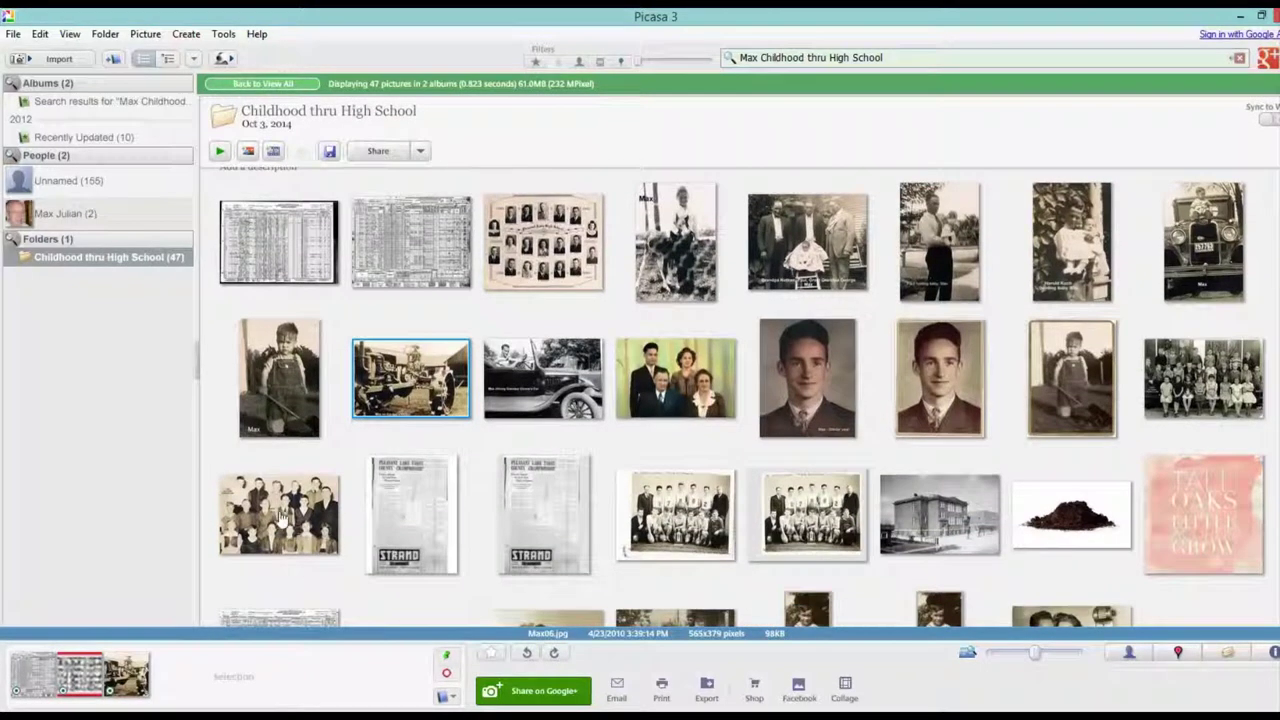
left_click(345, 575)
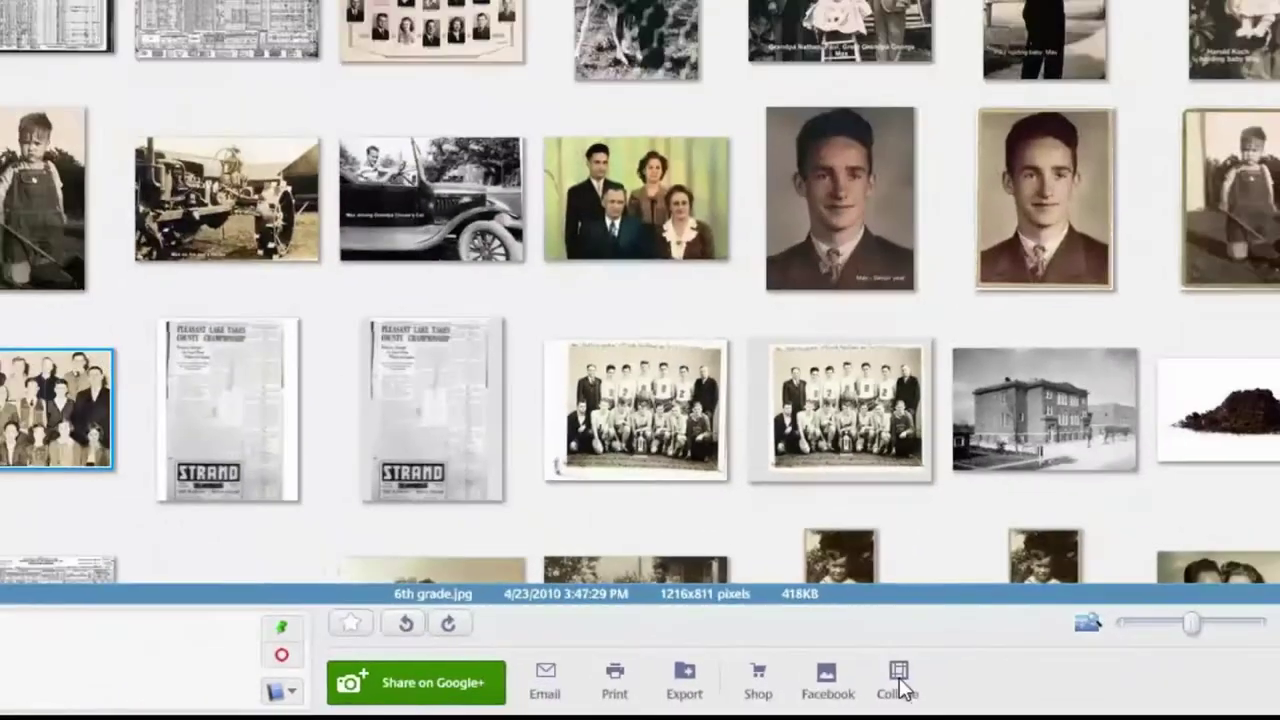
Make a Picture Pile collage, placing tractor and census low, group photo and strip above
left_click(985, 678)
left_click_drag(829, 443, 879, 644)
left_click_drag(717, 524, 673, 643)
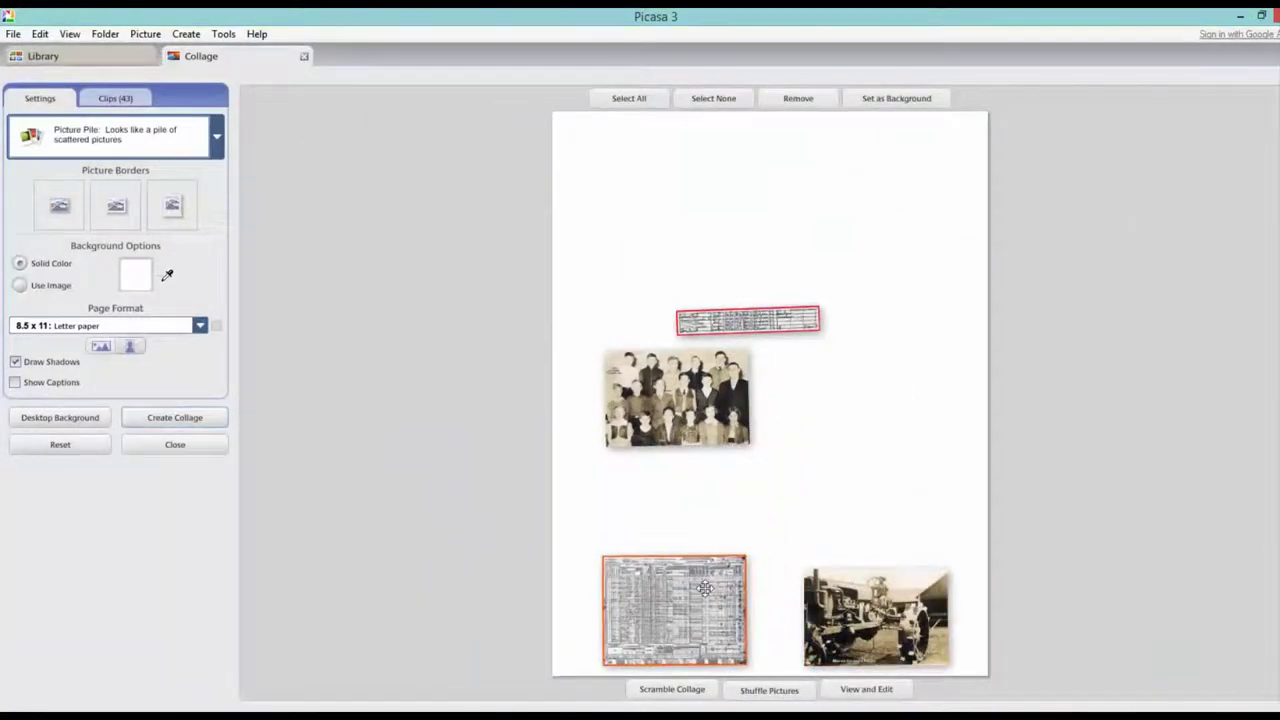
left_click_drag(680, 405, 830, 496)
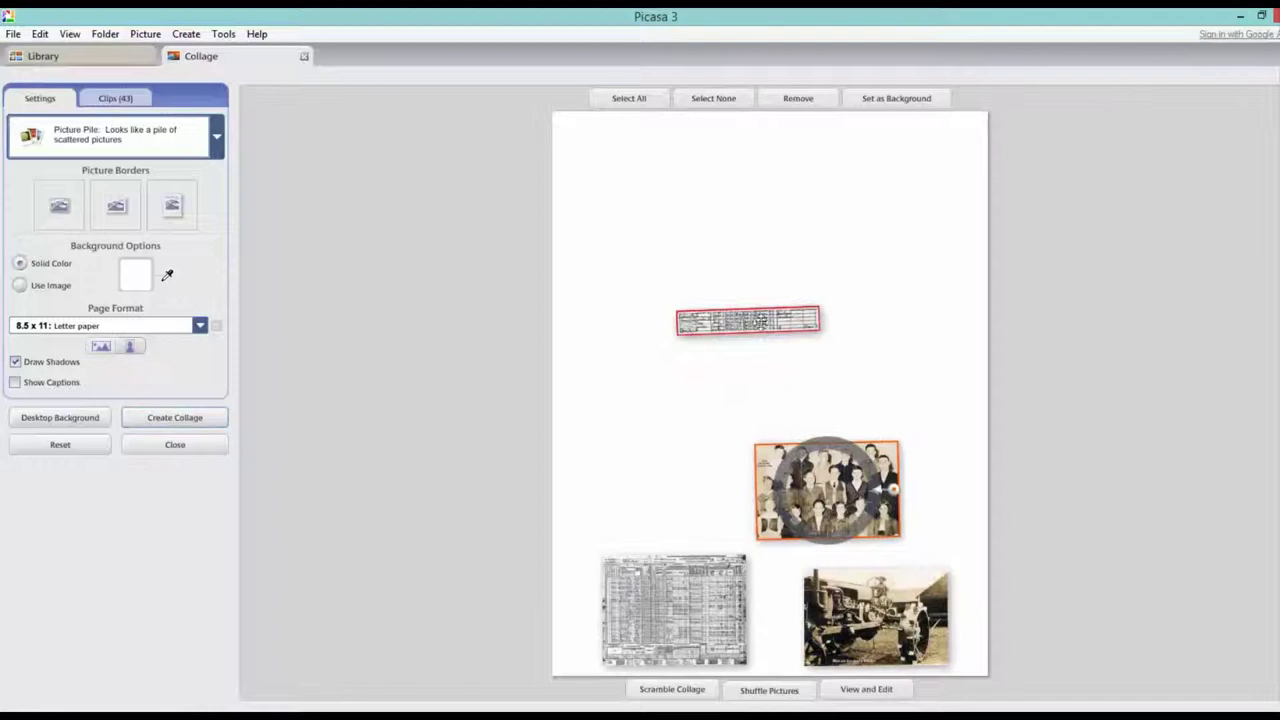
left_click_drag(760, 322, 640, 481)
left_click(630, 480)
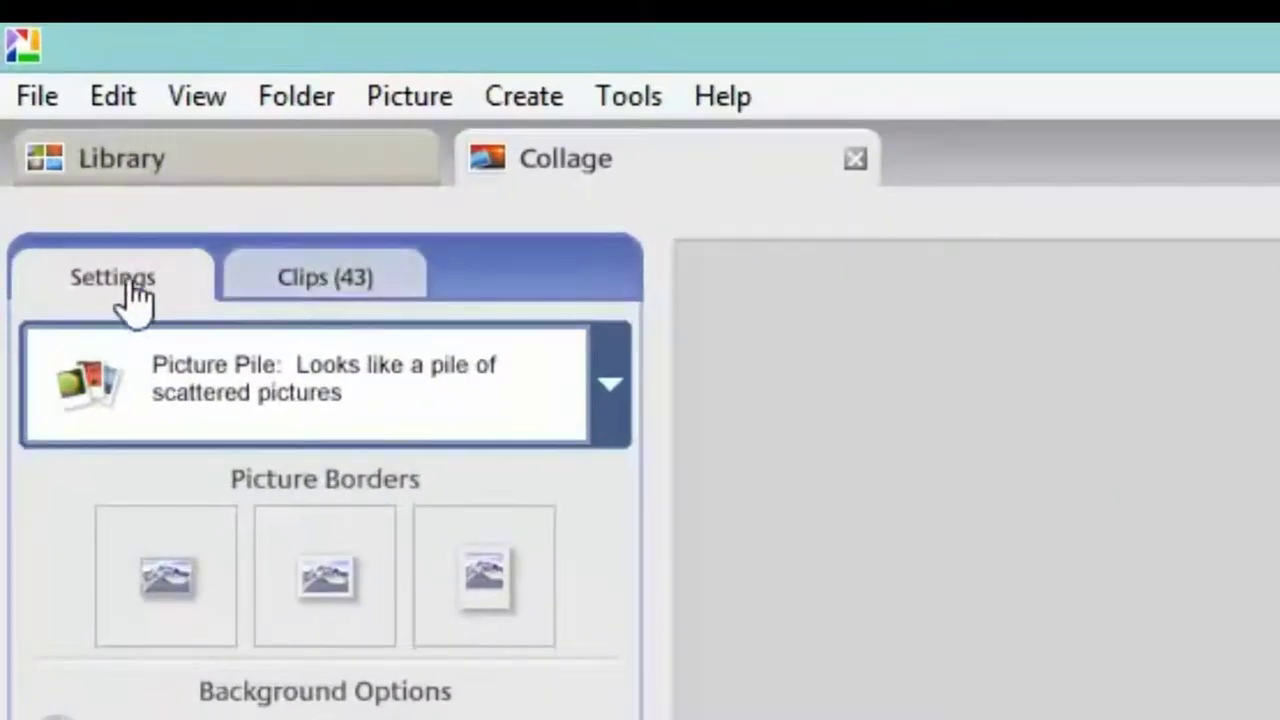
In the collage Clips, replace the 'Childhood' search text with bh_
left_click(302, 290)
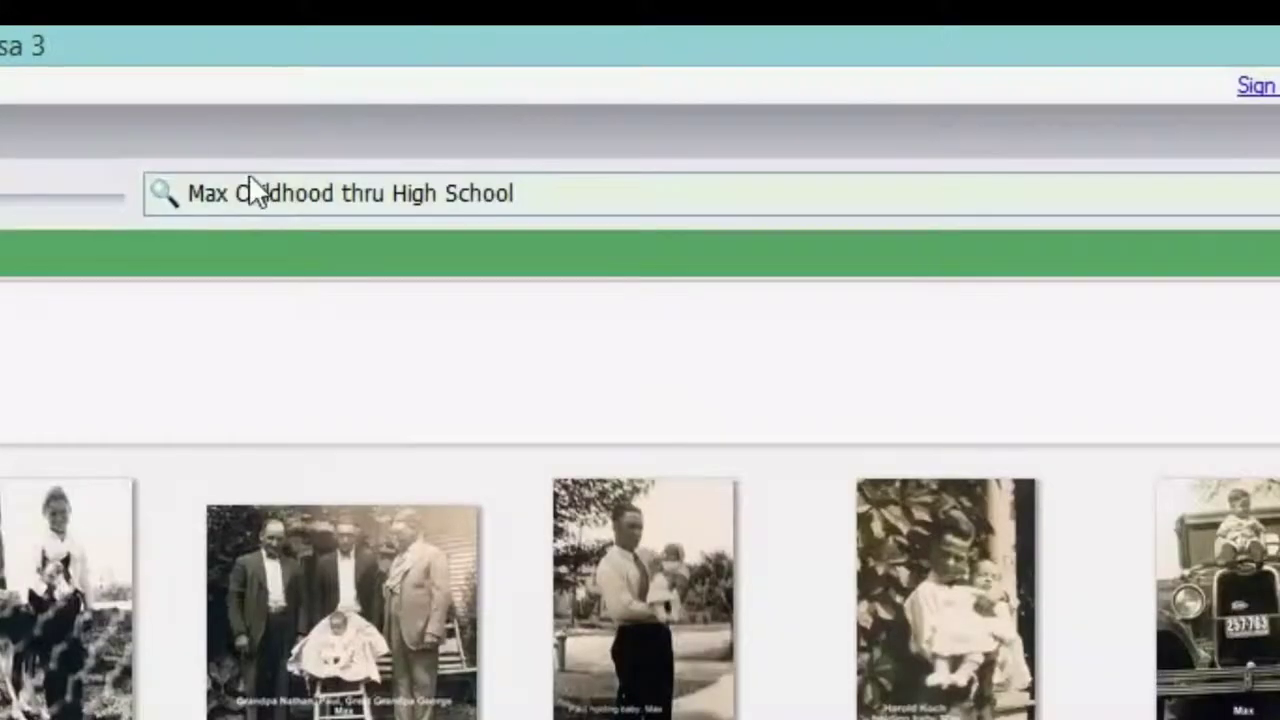
double_click(267, 194)
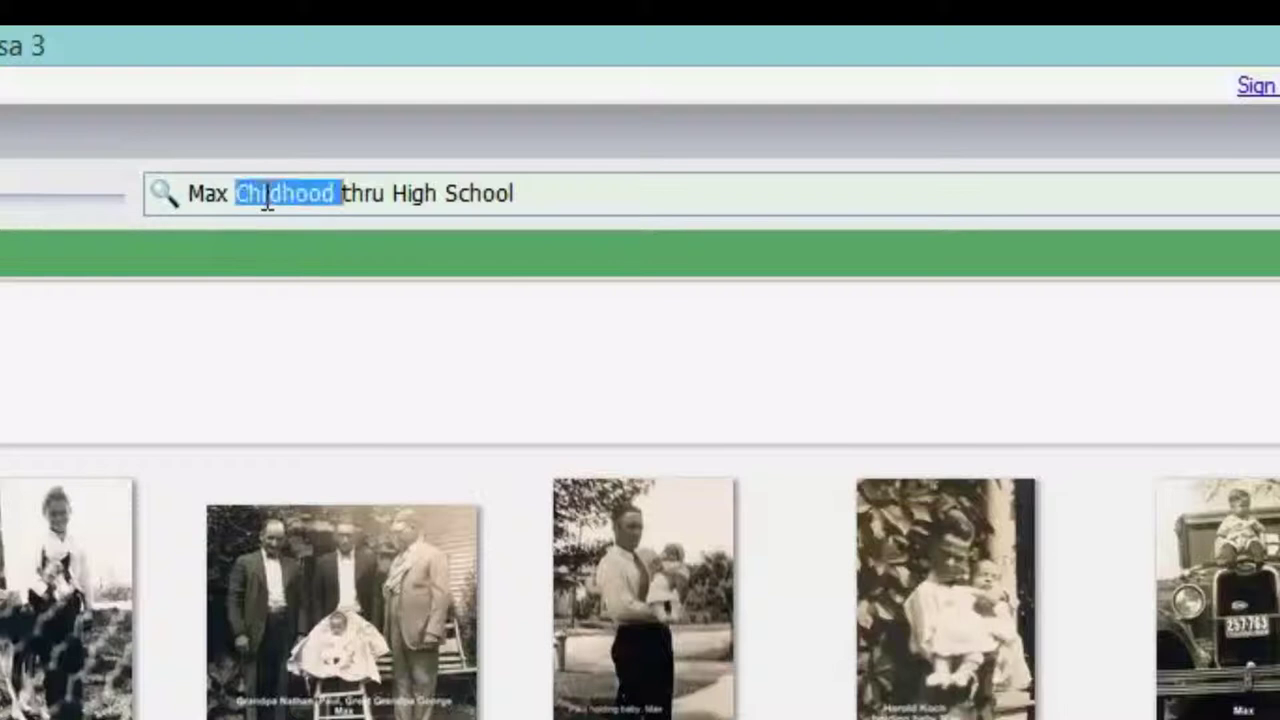
left_click(267, 194)
double_click(267, 194)
left_click(531, 193)
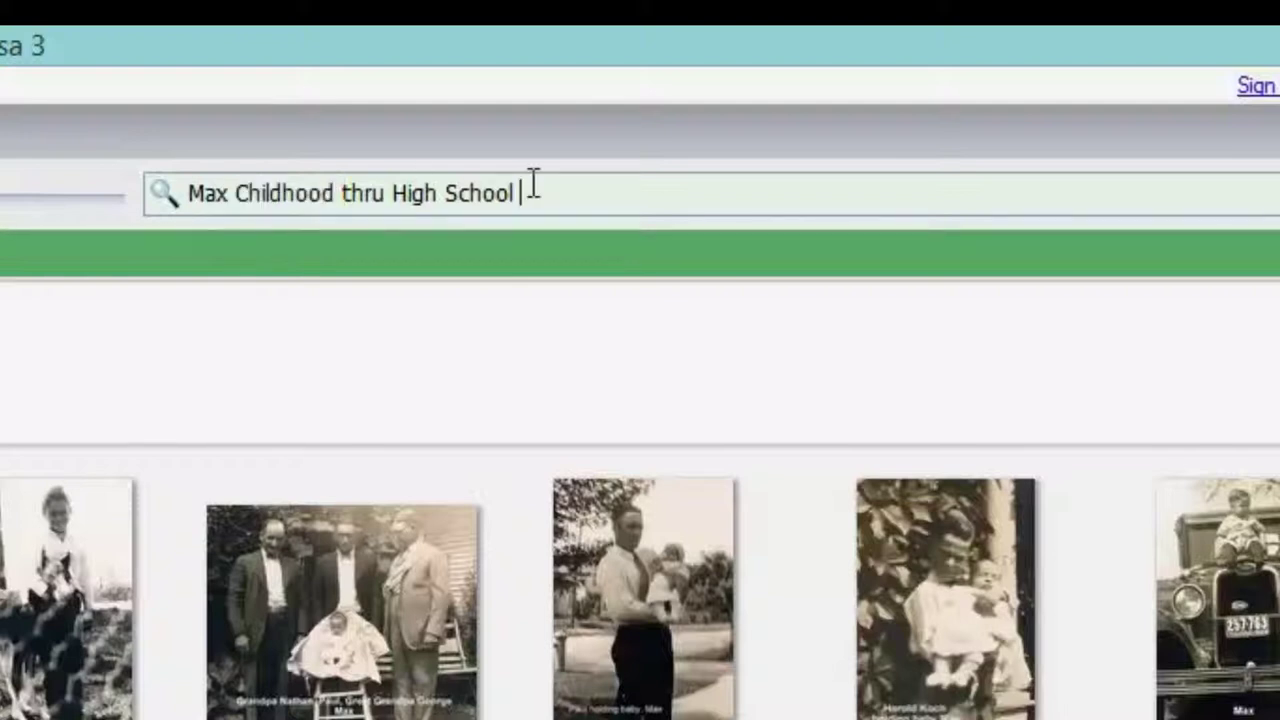
left_click_drag(531, 193, 112, 185)
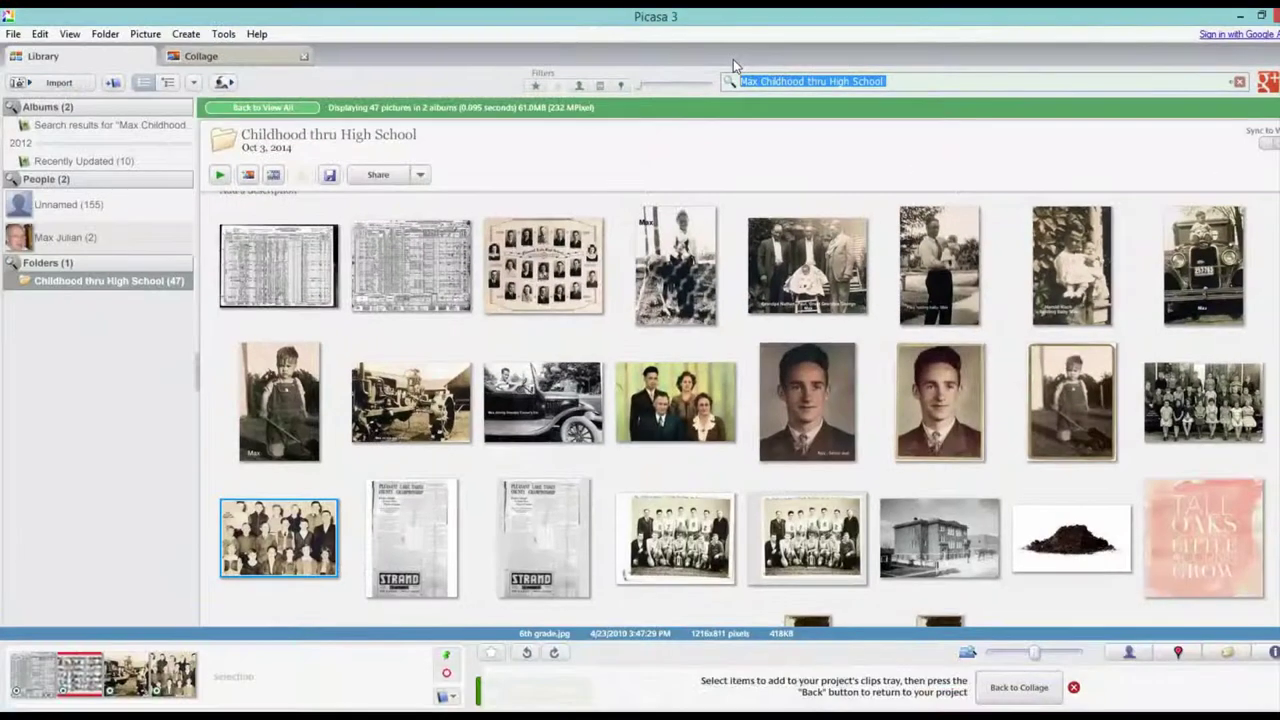
type("bh_")
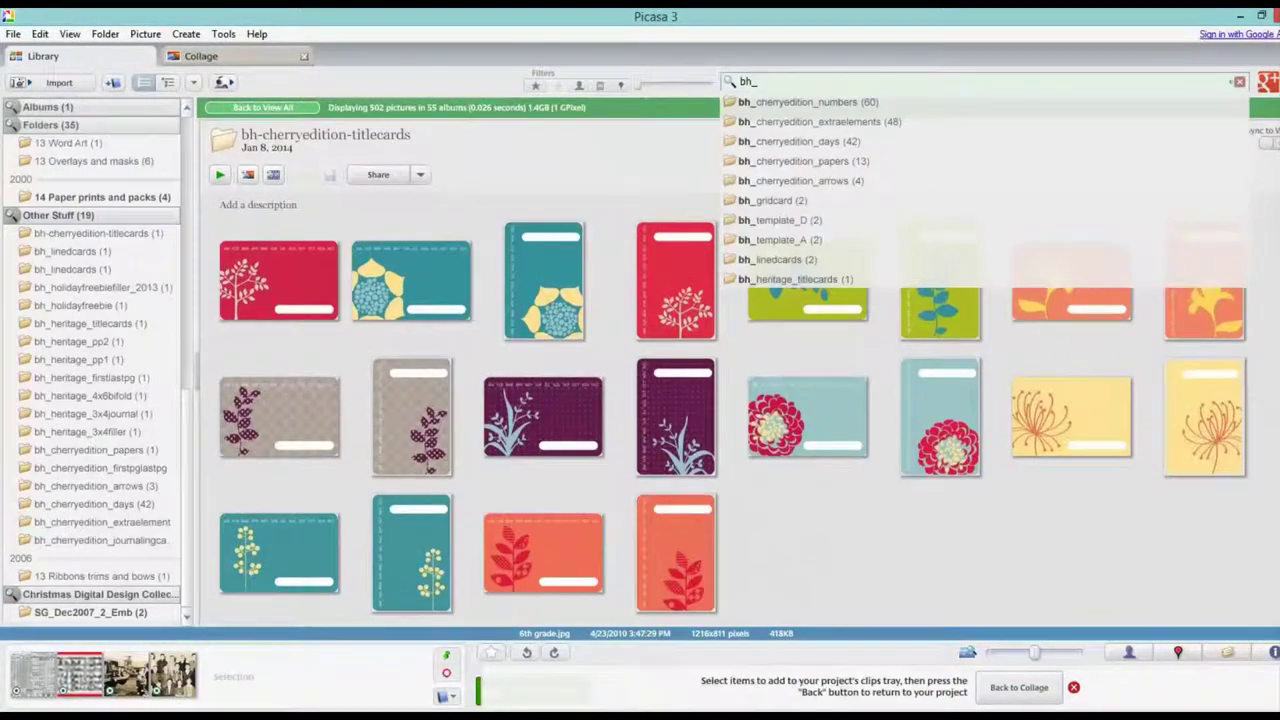
Add a plain beige paper from the Papers folder to the clips and return to the collage
scroll(540, 380, "down", 10)
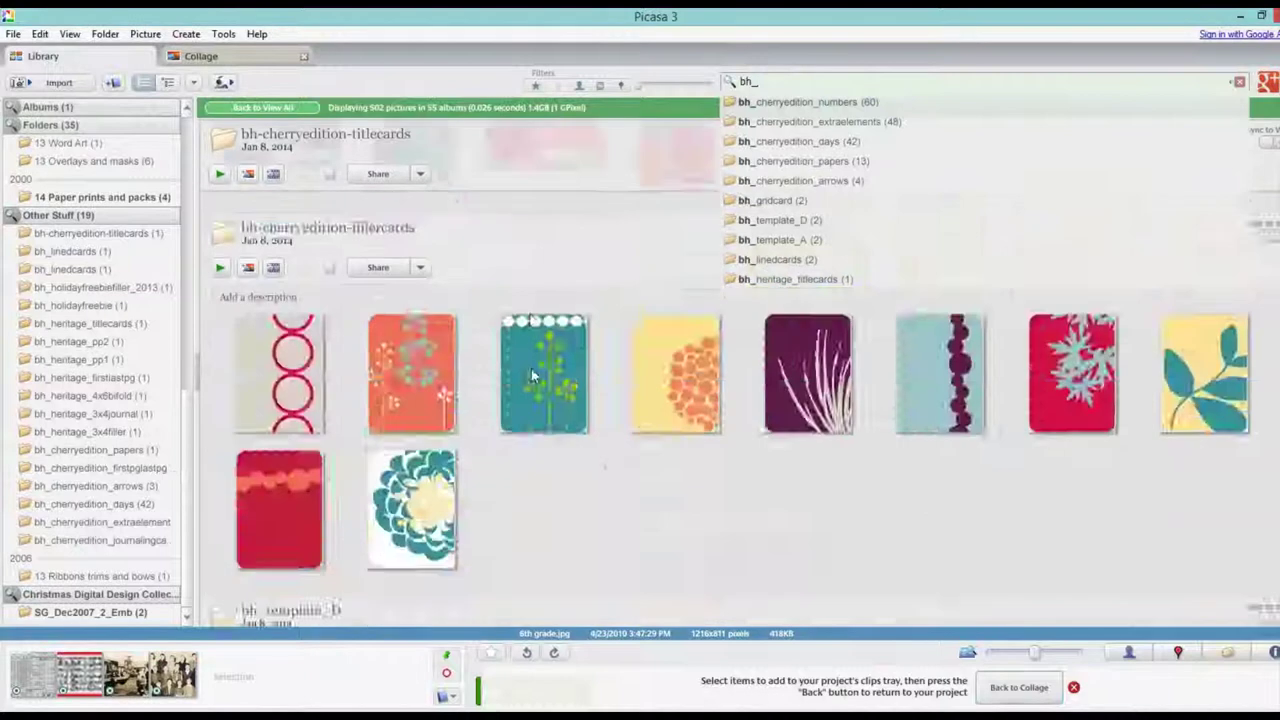
scroll(537, 380, "down", 12)
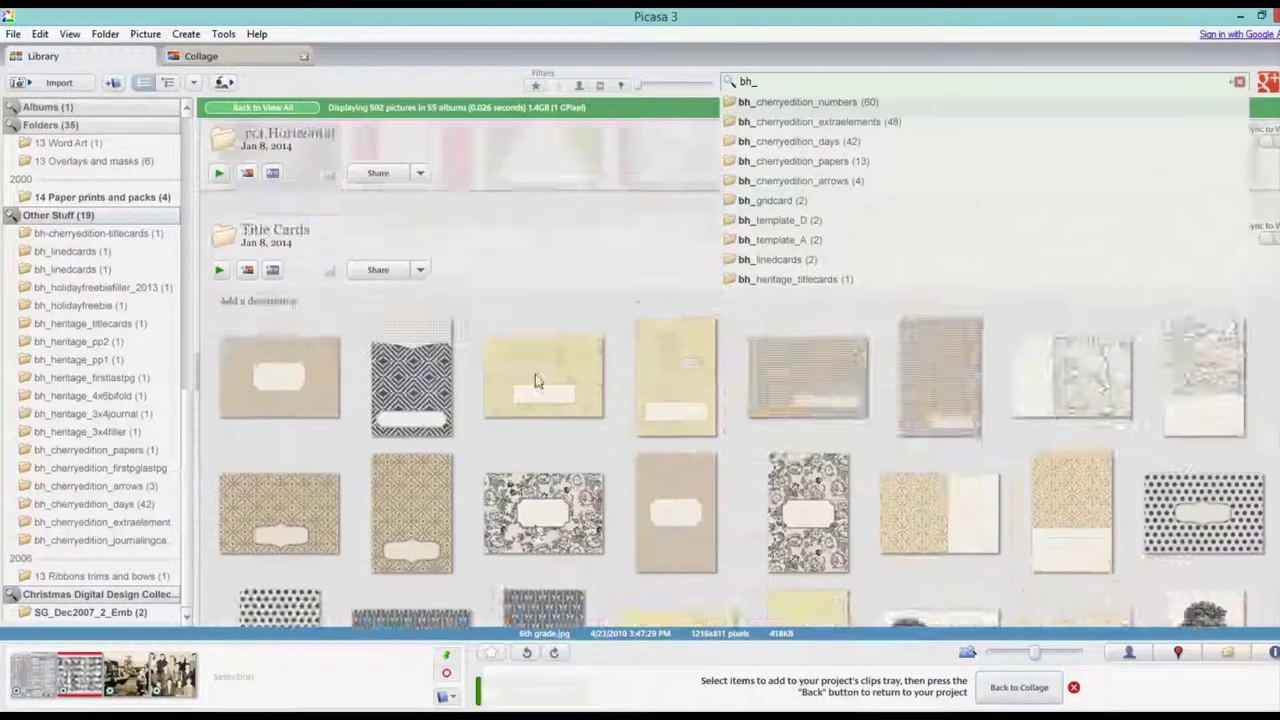
scroll(535, 378, "down", 10)
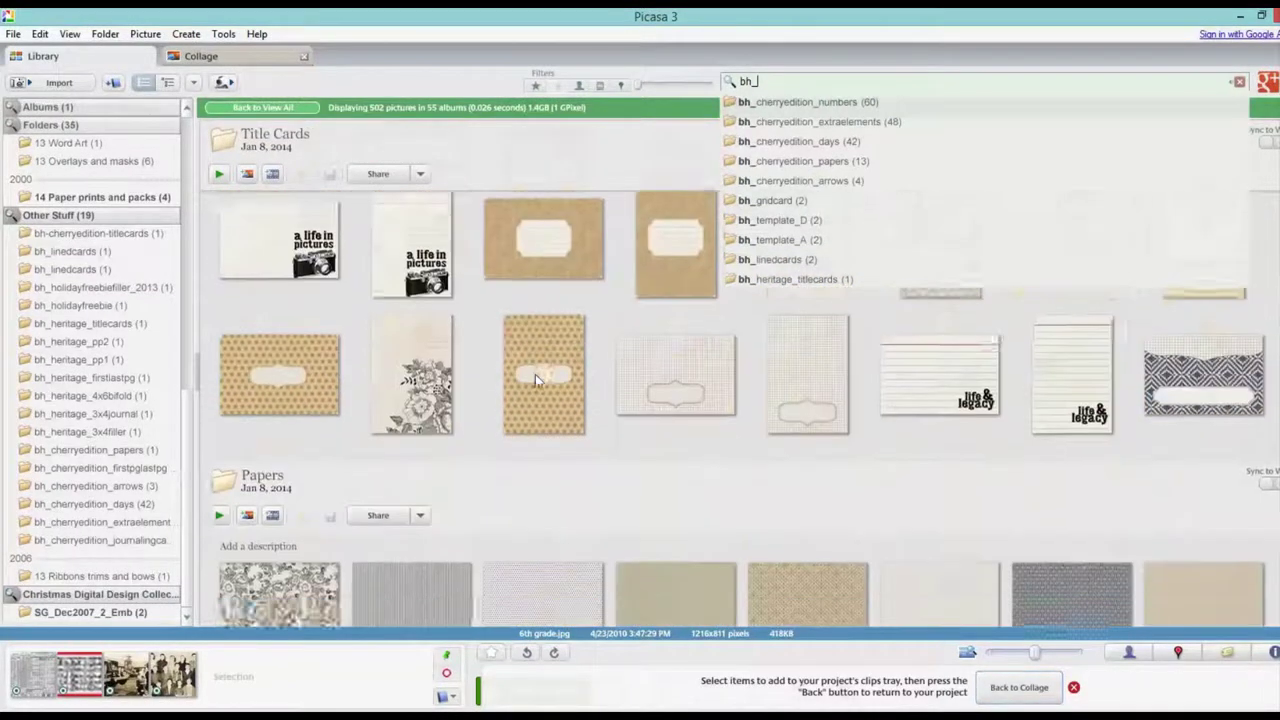
scroll(537, 380, "down", 10)
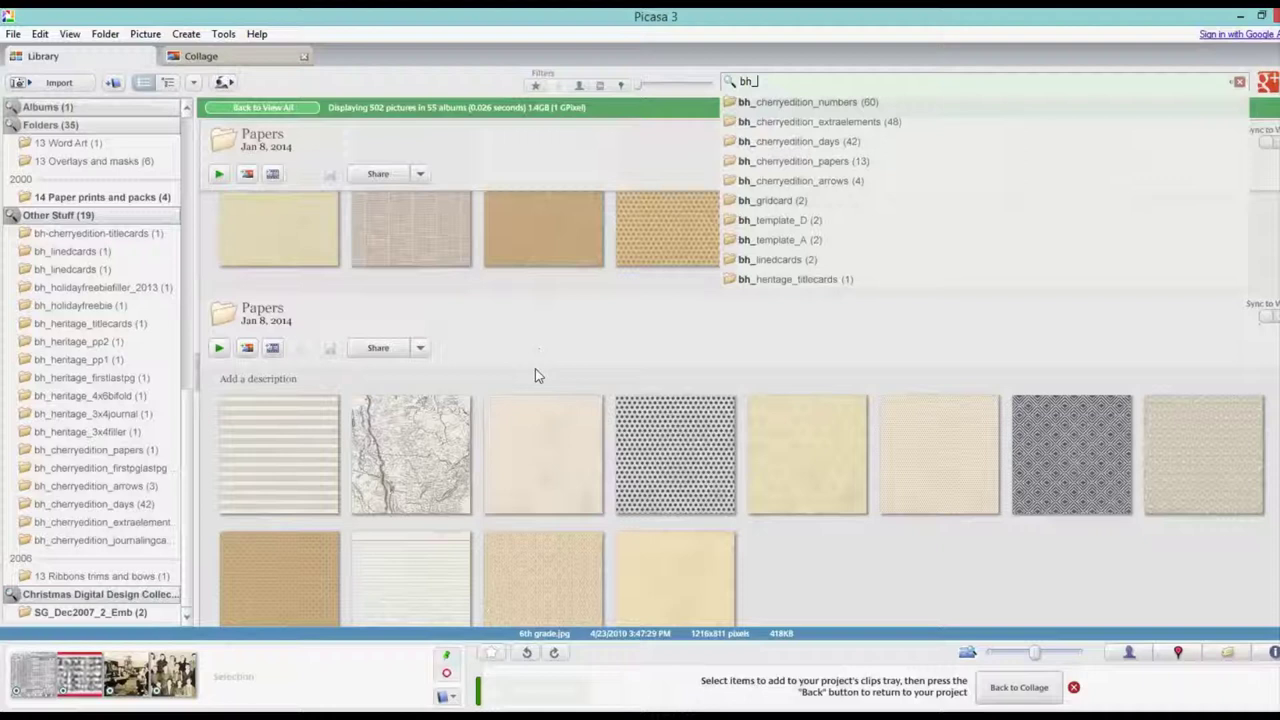
left_click(540, 390)
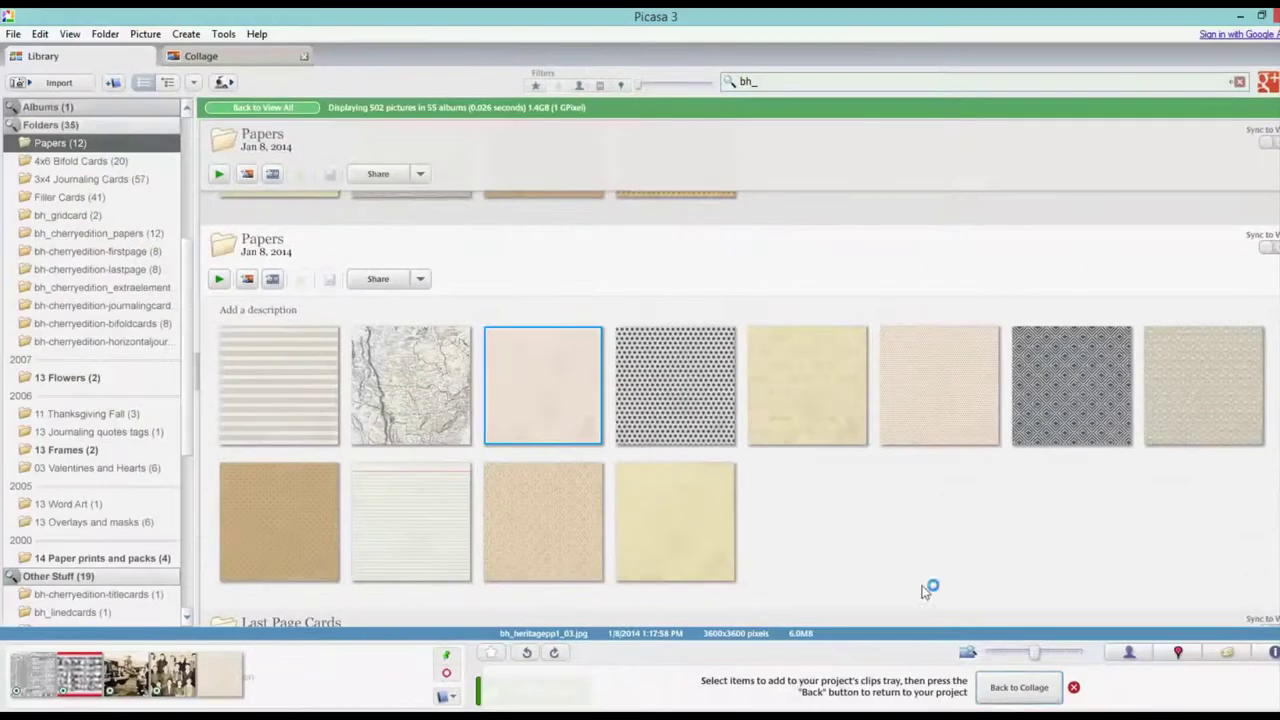
left_click(1019, 687)
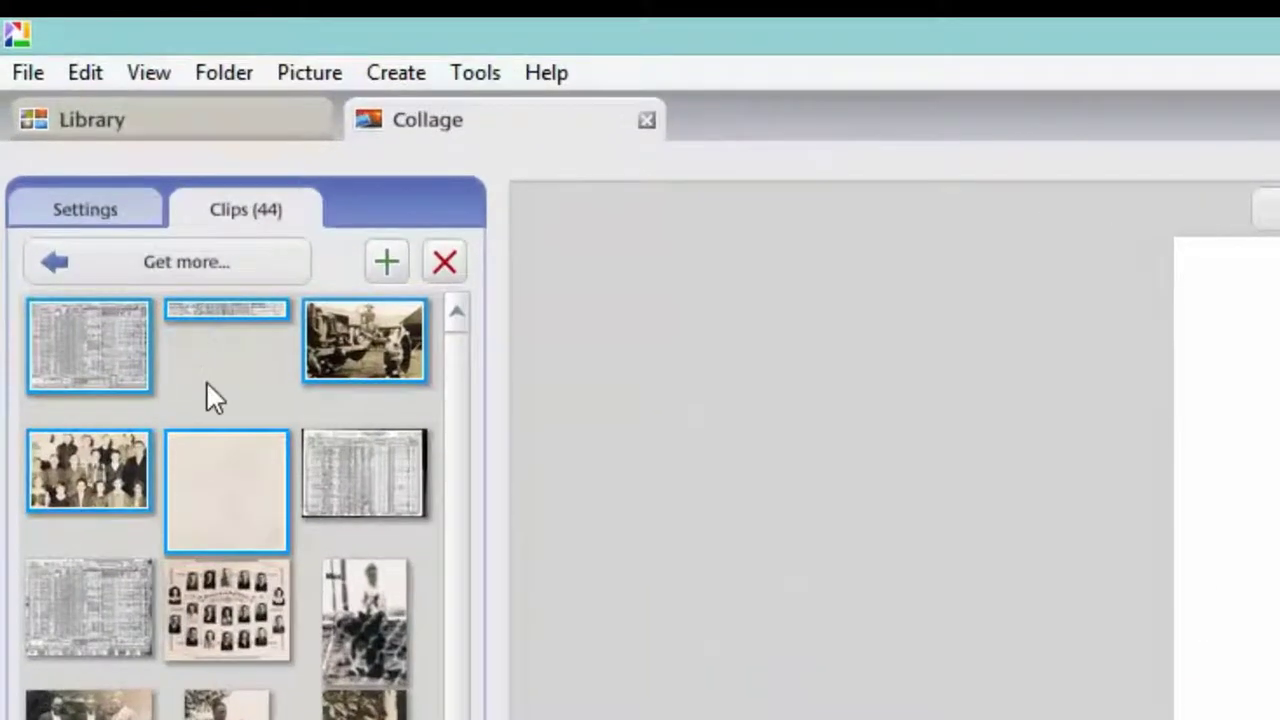
Place the blank beige paper clip onto the collage page
left_click(206, 382)
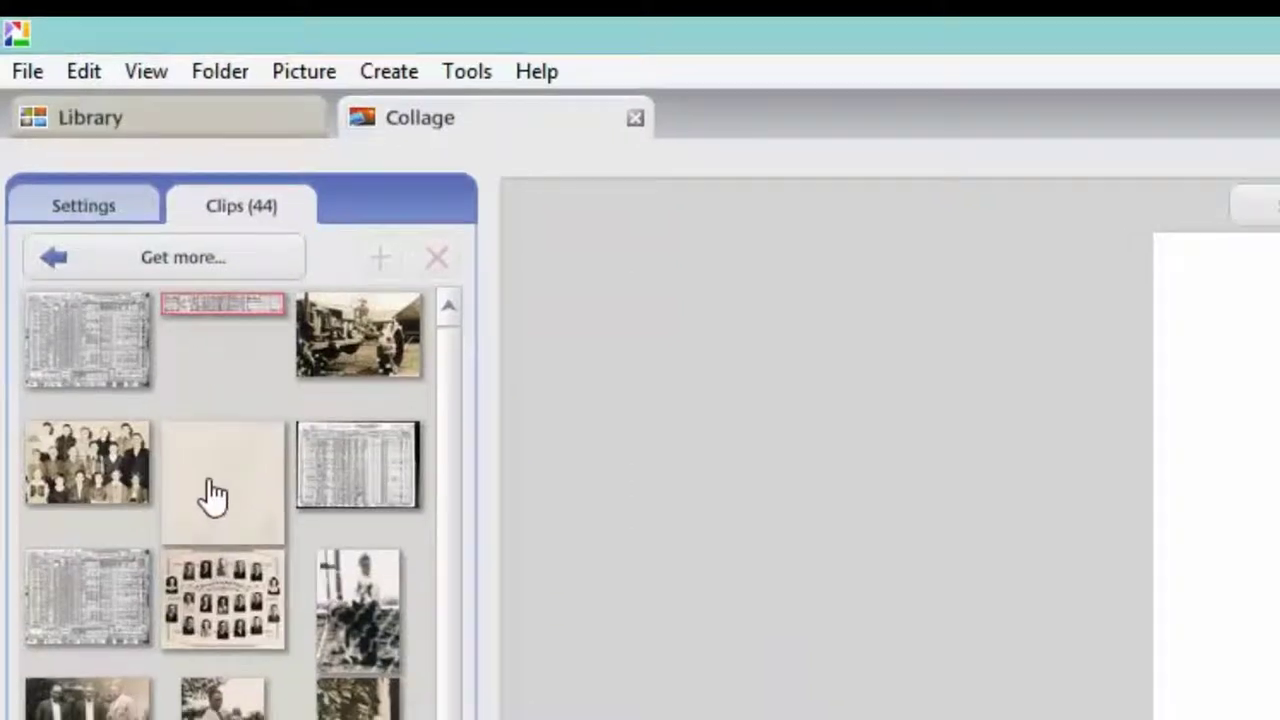
left_click(208, 515)
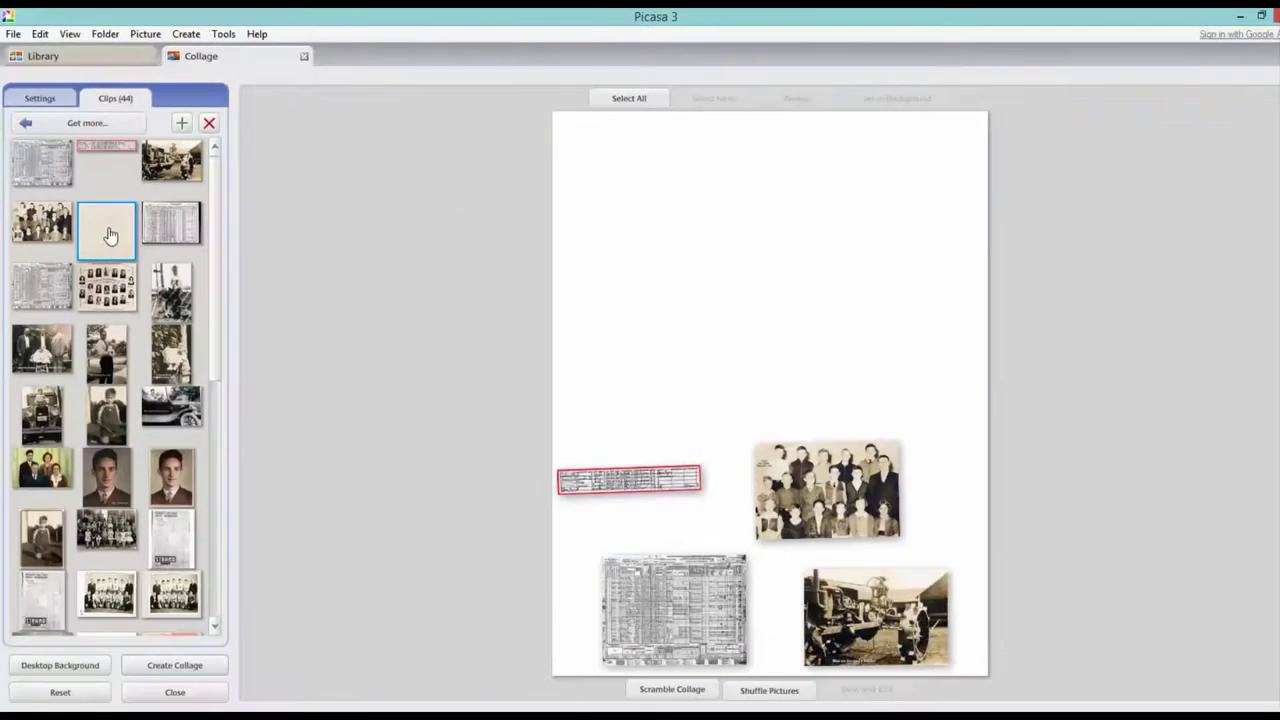
left_click_drag(110, 235, 723, 331)
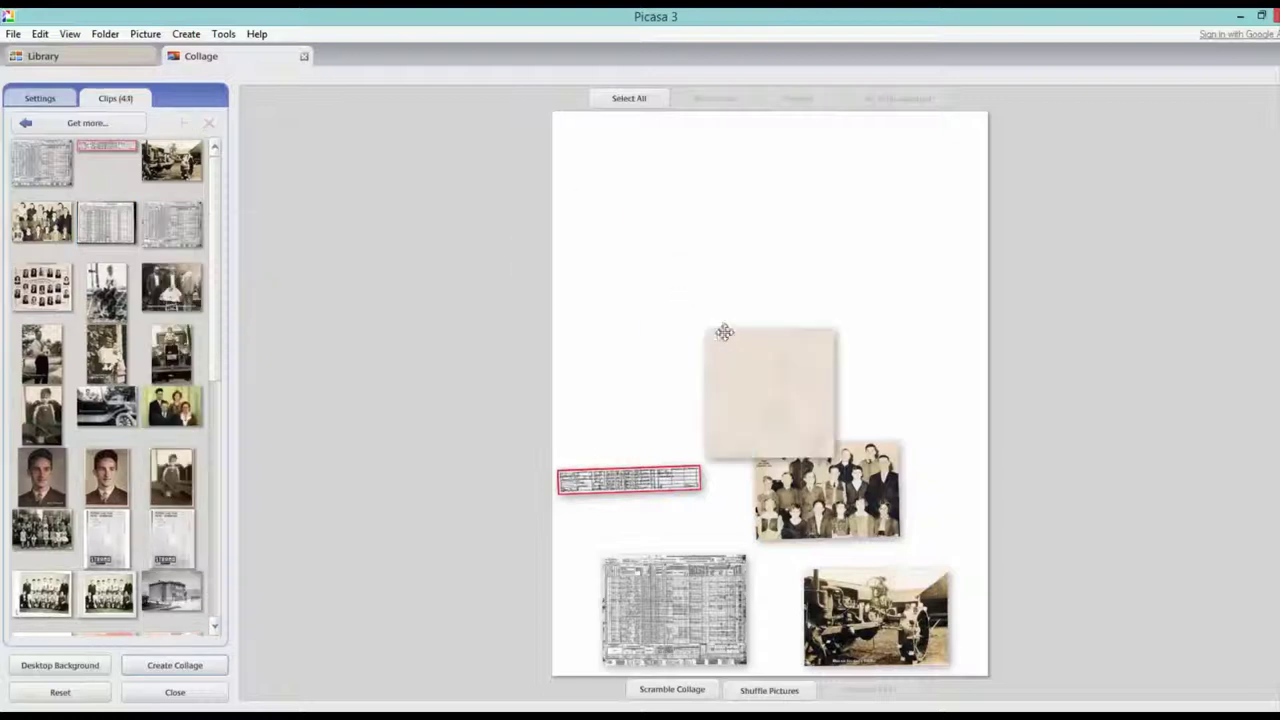
Send the beige paper behind the photos, shift the group photo right, and move the census to the top
left_click(816, 418)
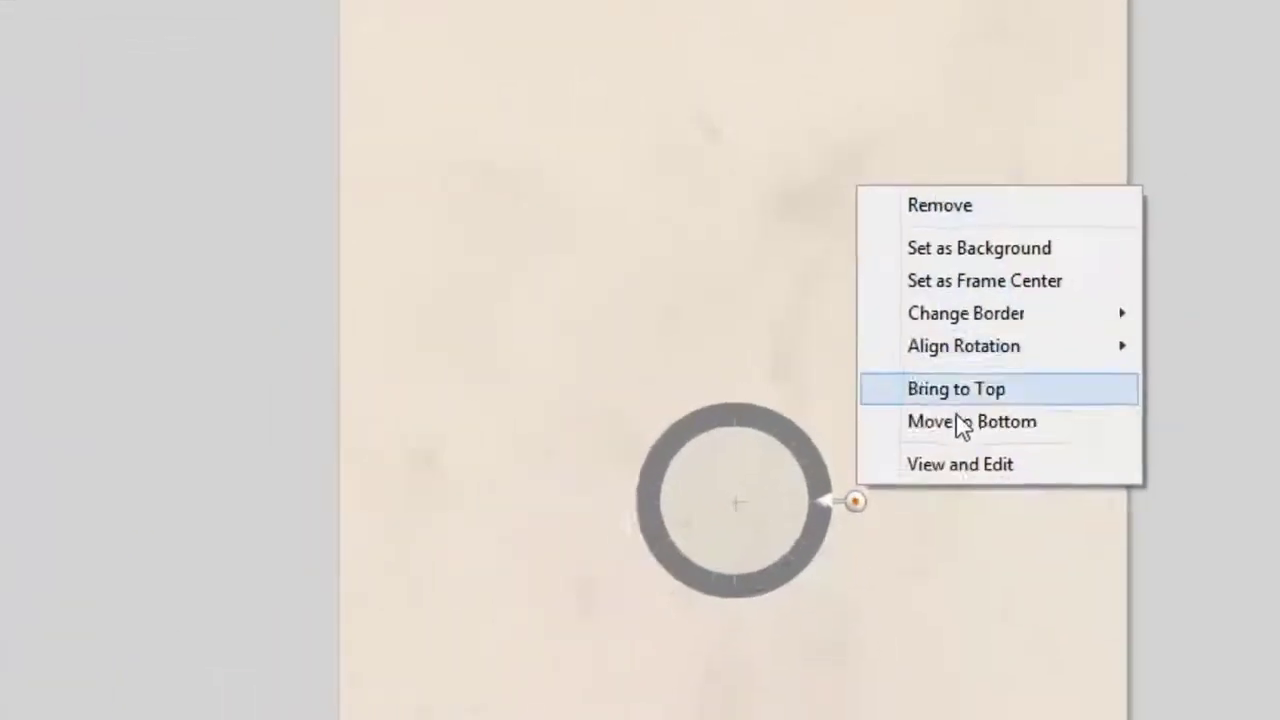
left_click(990, 443)
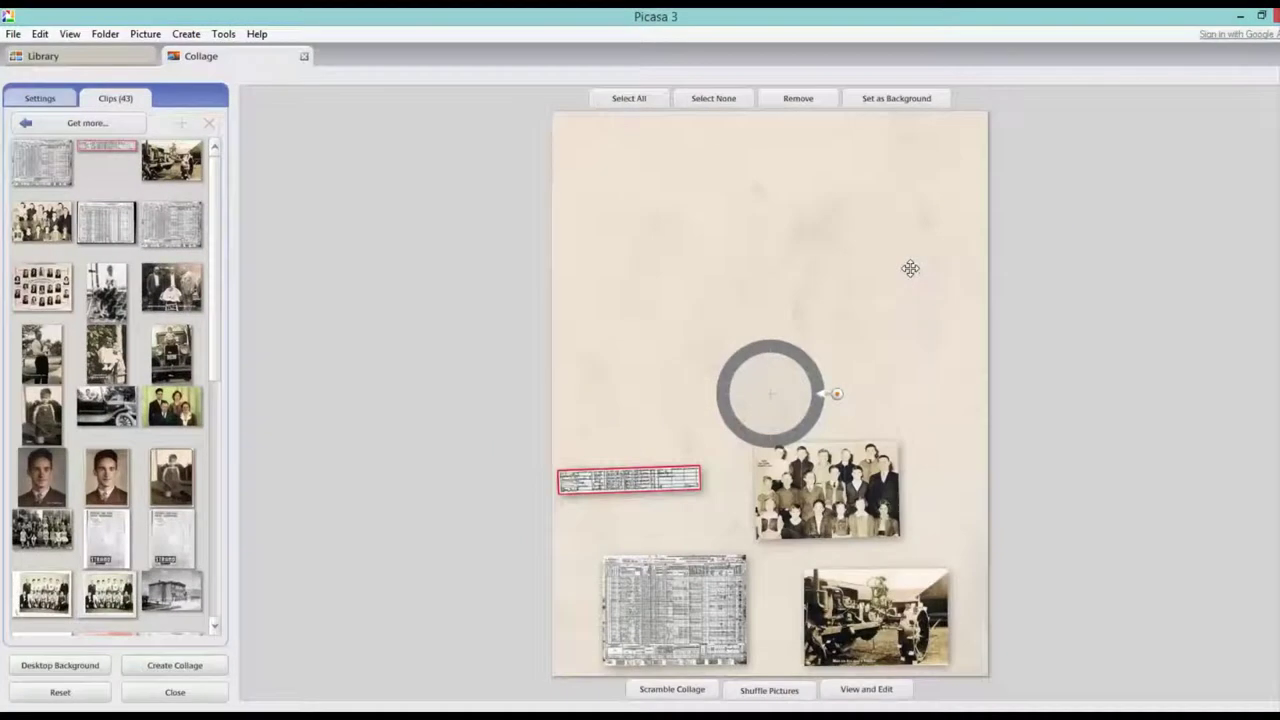
left_click_drag(870, 495, 849, 514)
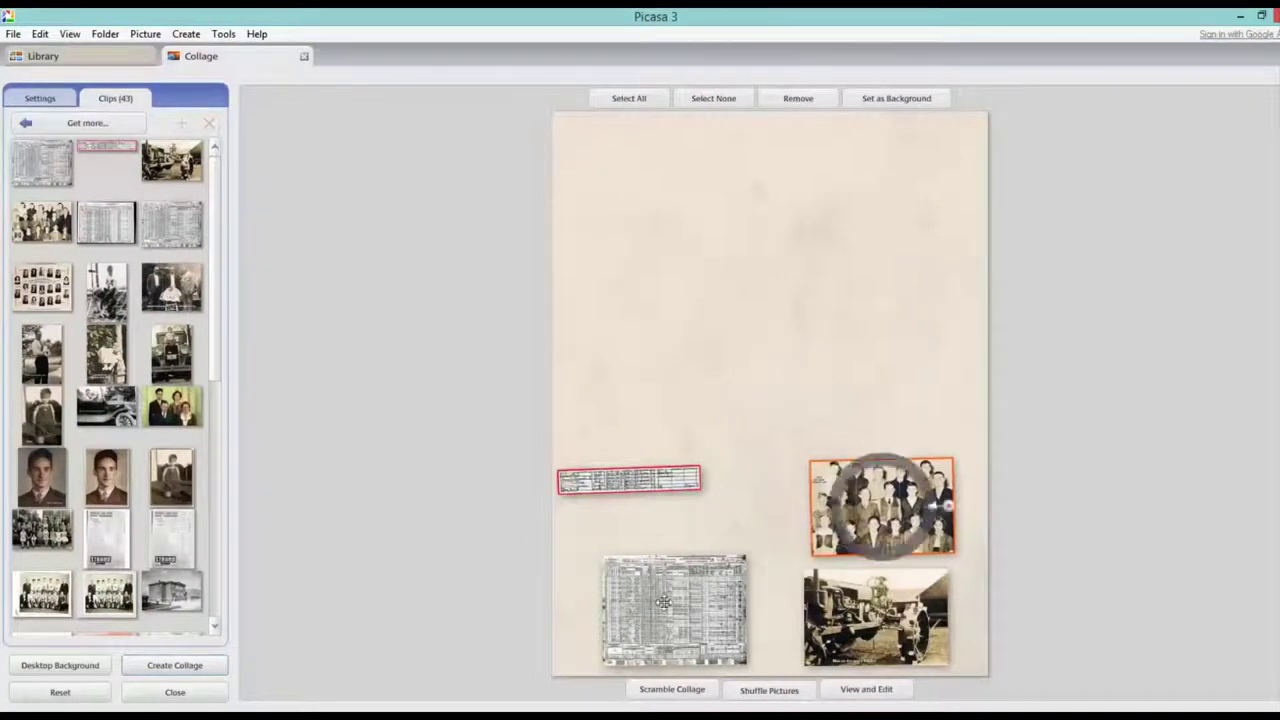
left_click_drag(664, 606, 700, 197)
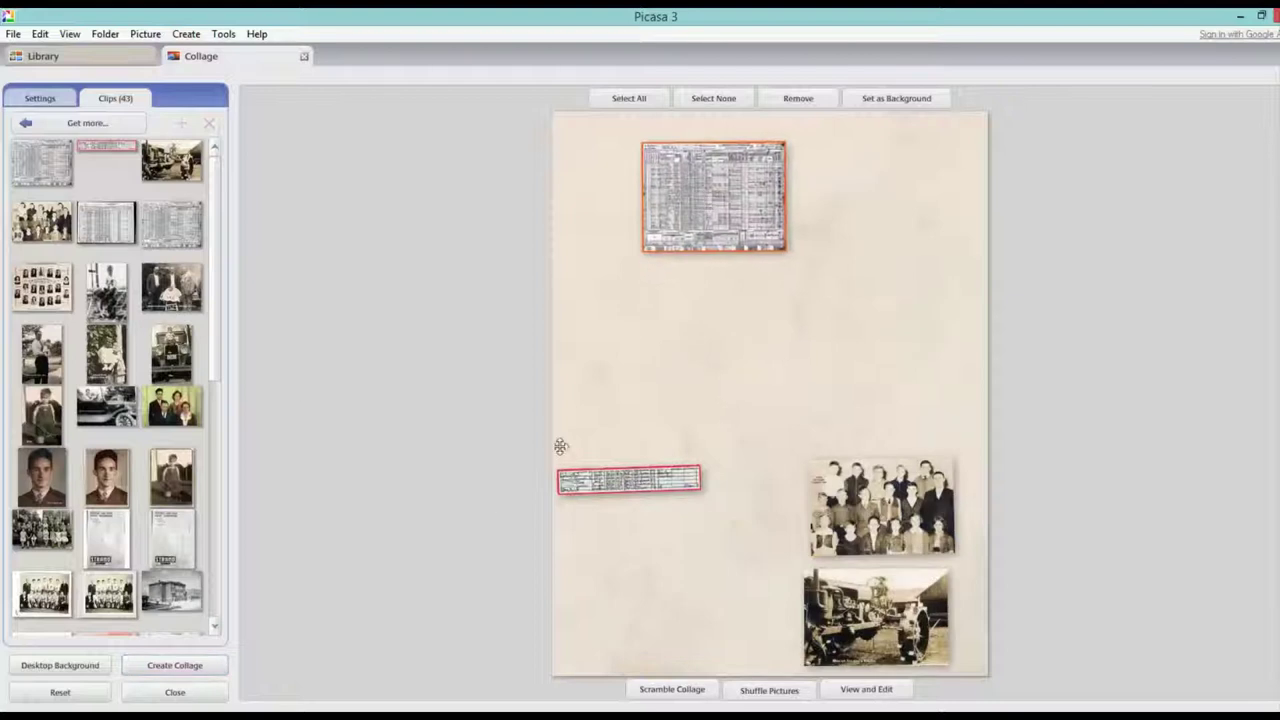
Enlarge the census page to about 200% to fill the width across the top of the collage
mouse_move(692, 207)
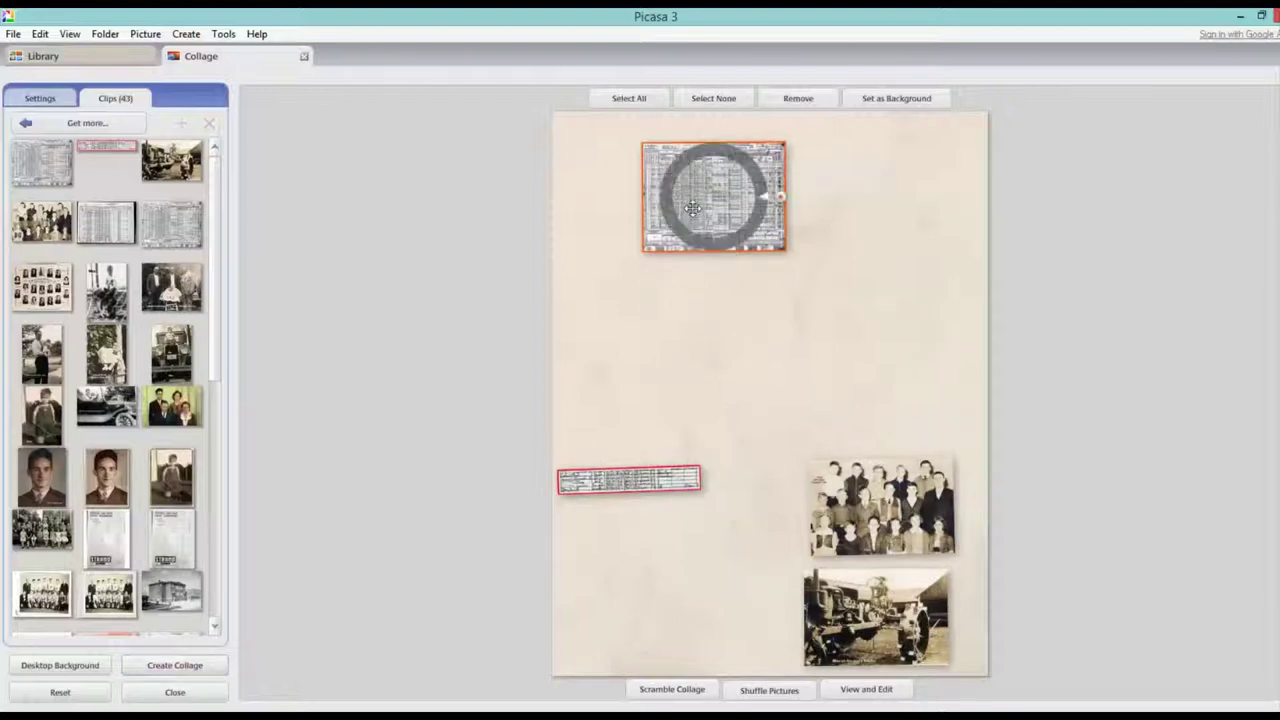
left_click_drag(692, 207, 678, 211)
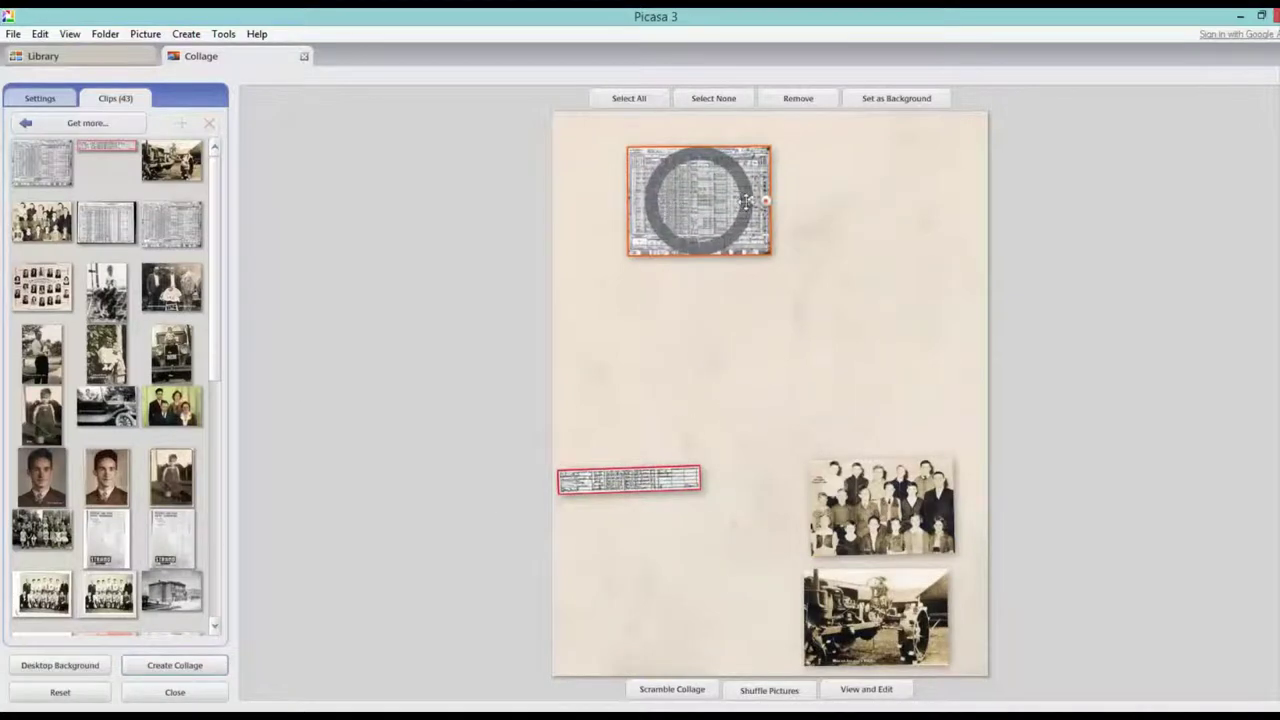
left_click_drag(760, 201, 849, 226)
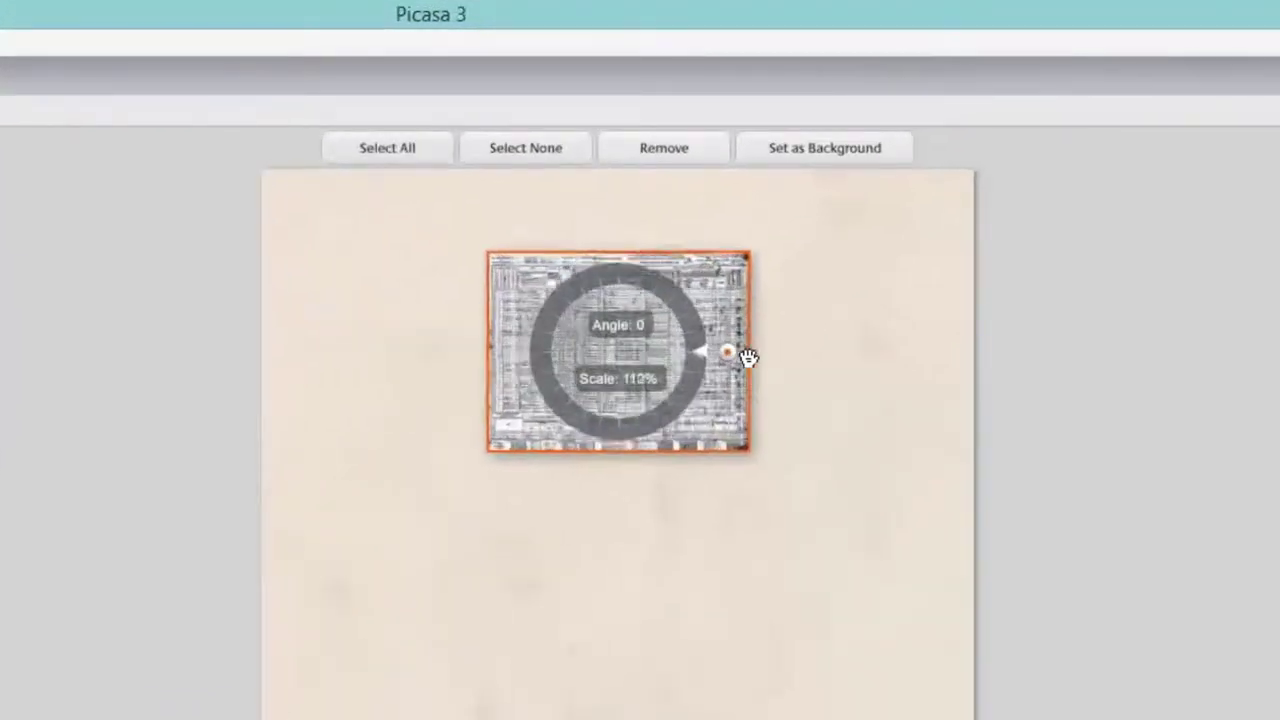
left_click_drag(748, 357, 898, 372)
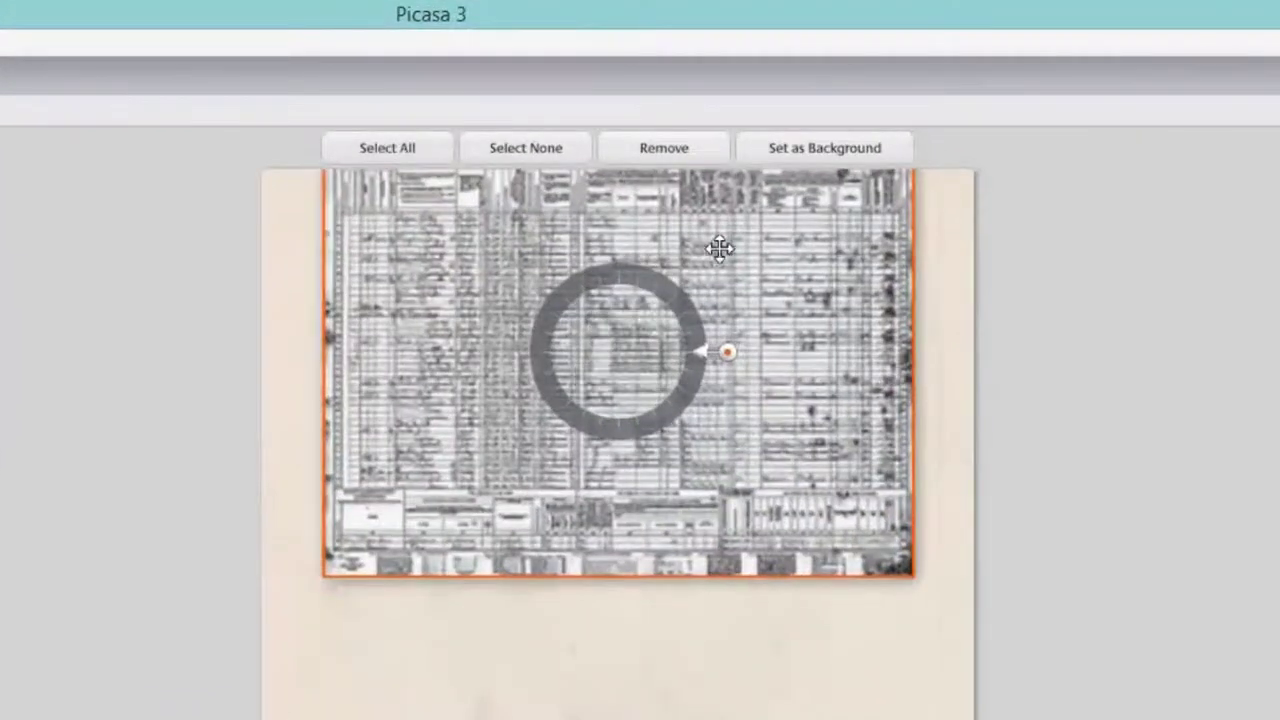
left_click_drag(720, 248, 731, 338)
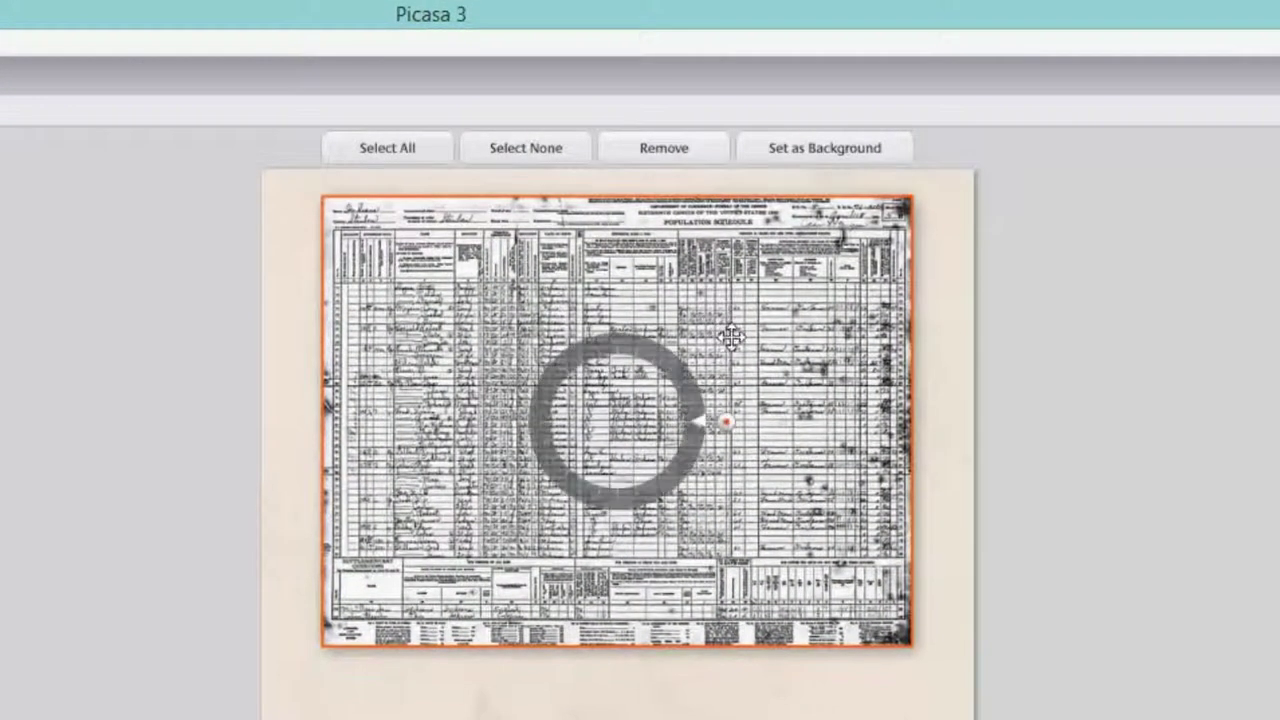
left_click_drag(723, 426, 726, 425)
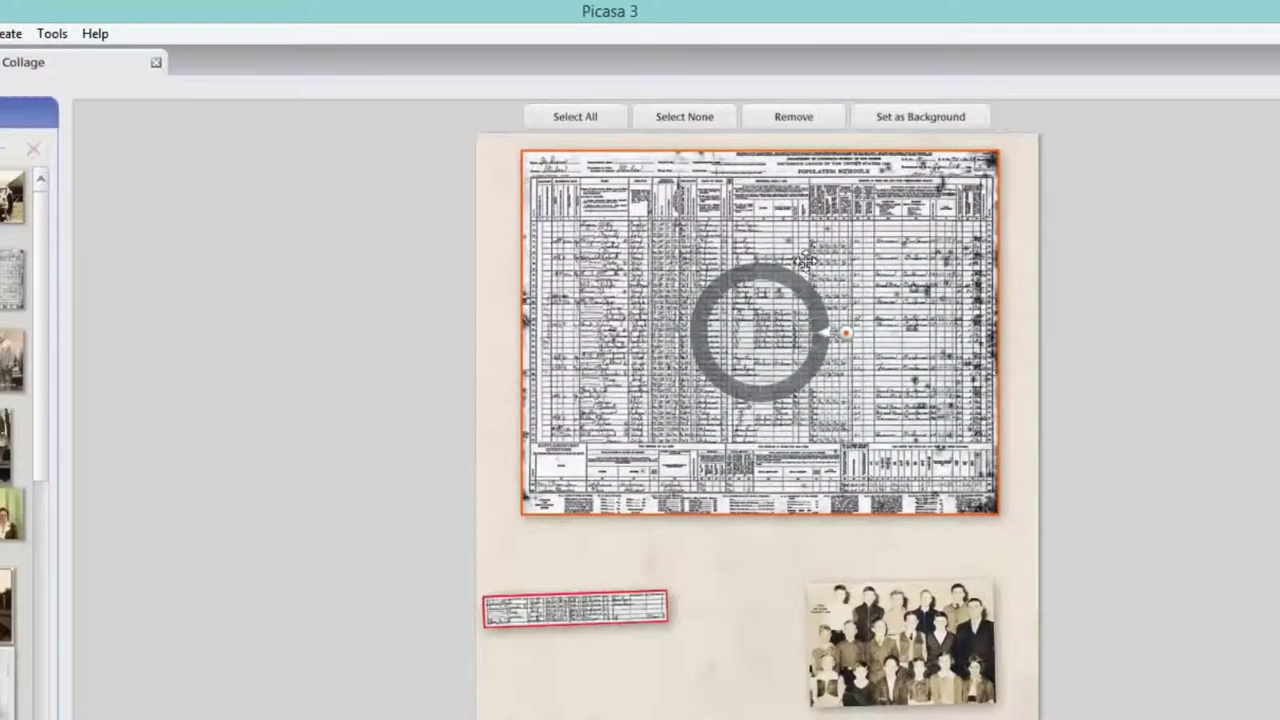
Scale the red-bordered strip to about 224% and lay it over the family's census rows
left_click_drag(570, 603, 720, 293)
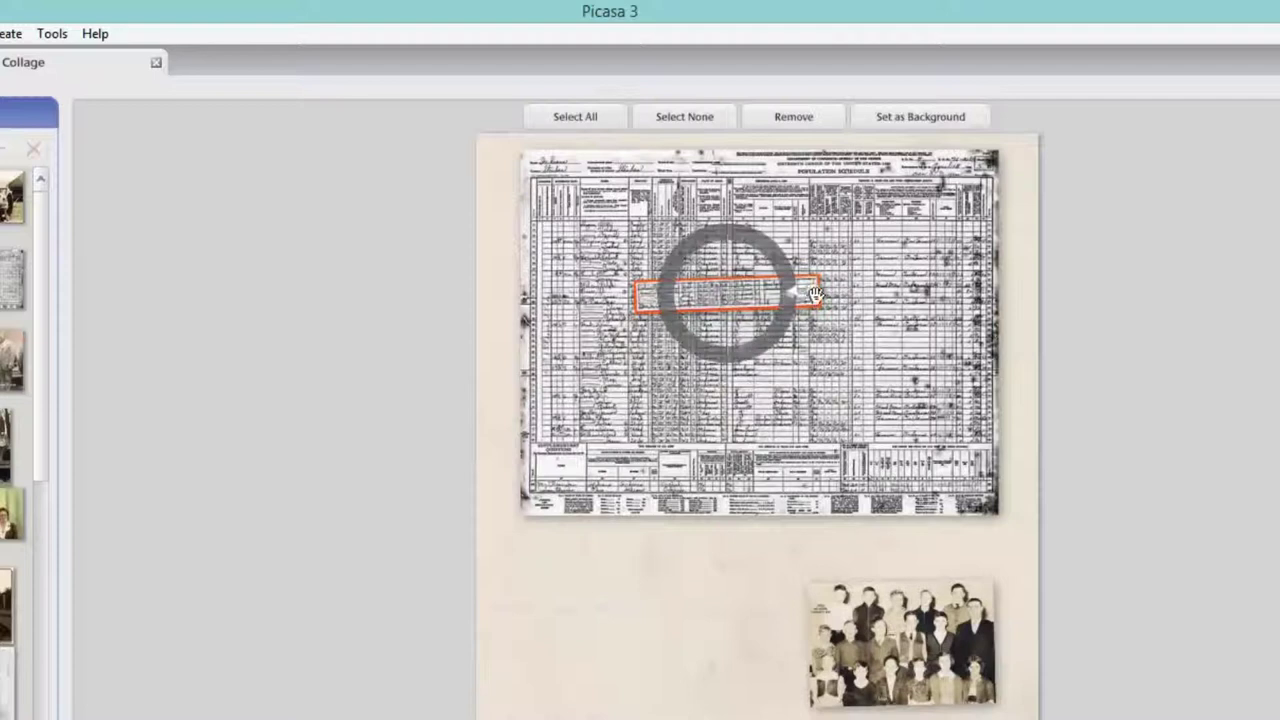
left_click_drag(822, 292, 784, 296)
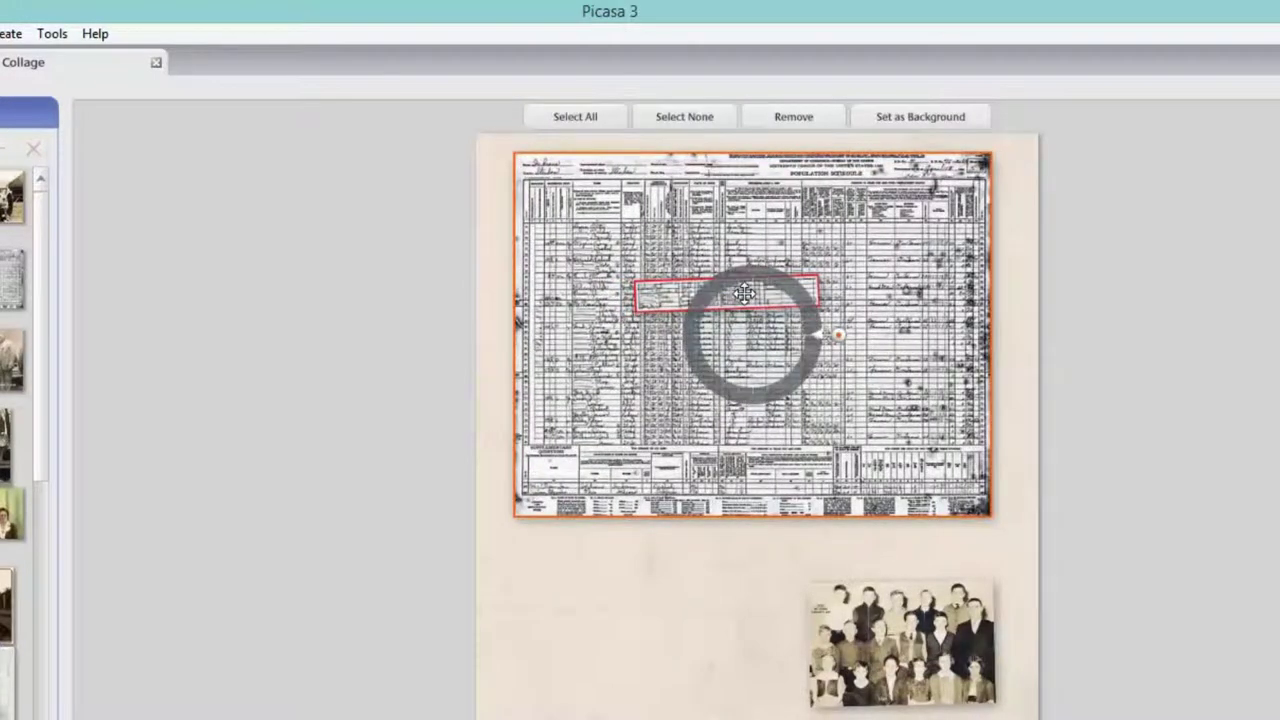
left_click(662, 292)
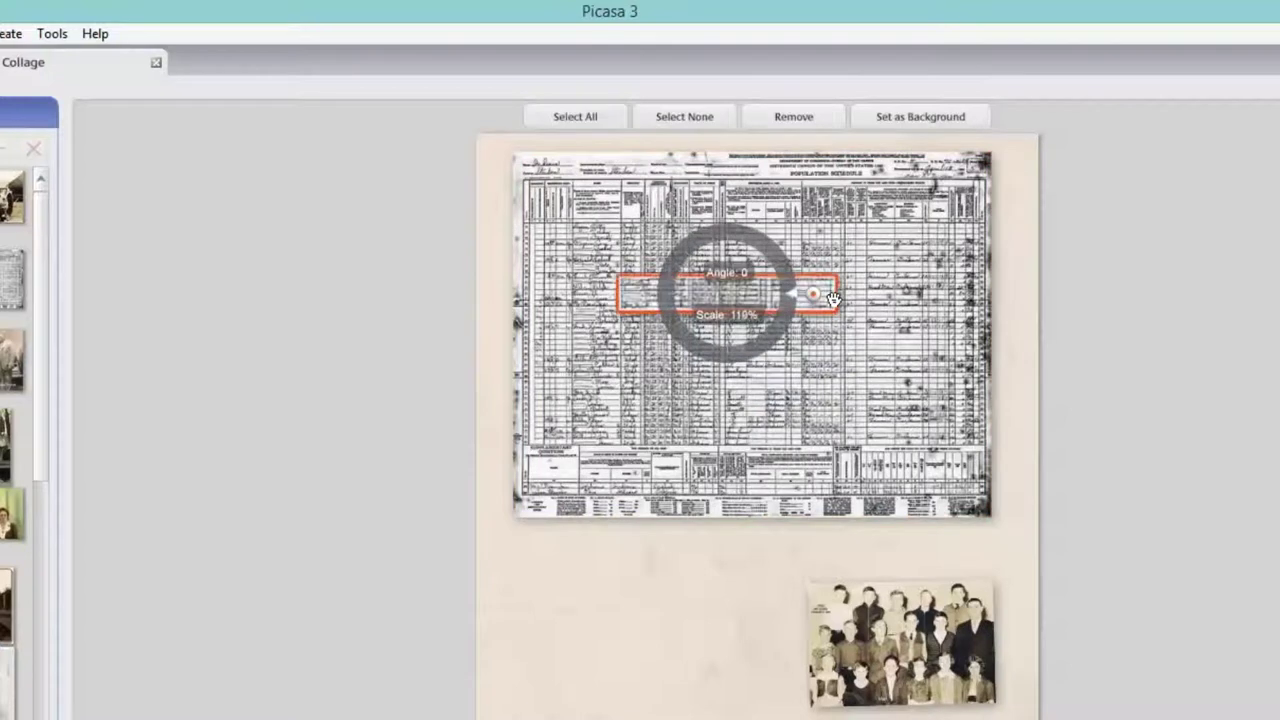
left_click_drag(833, 298, 923, 310)
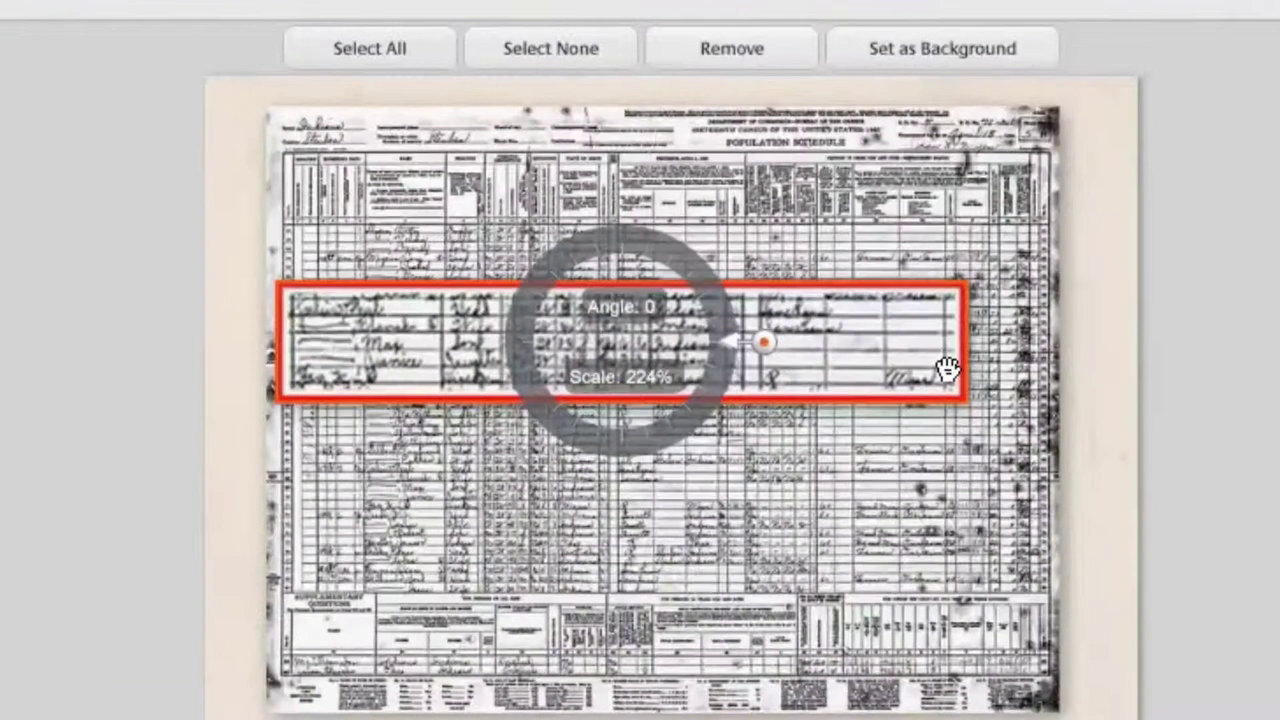
left_click_drag(946, 370, 943, 366)
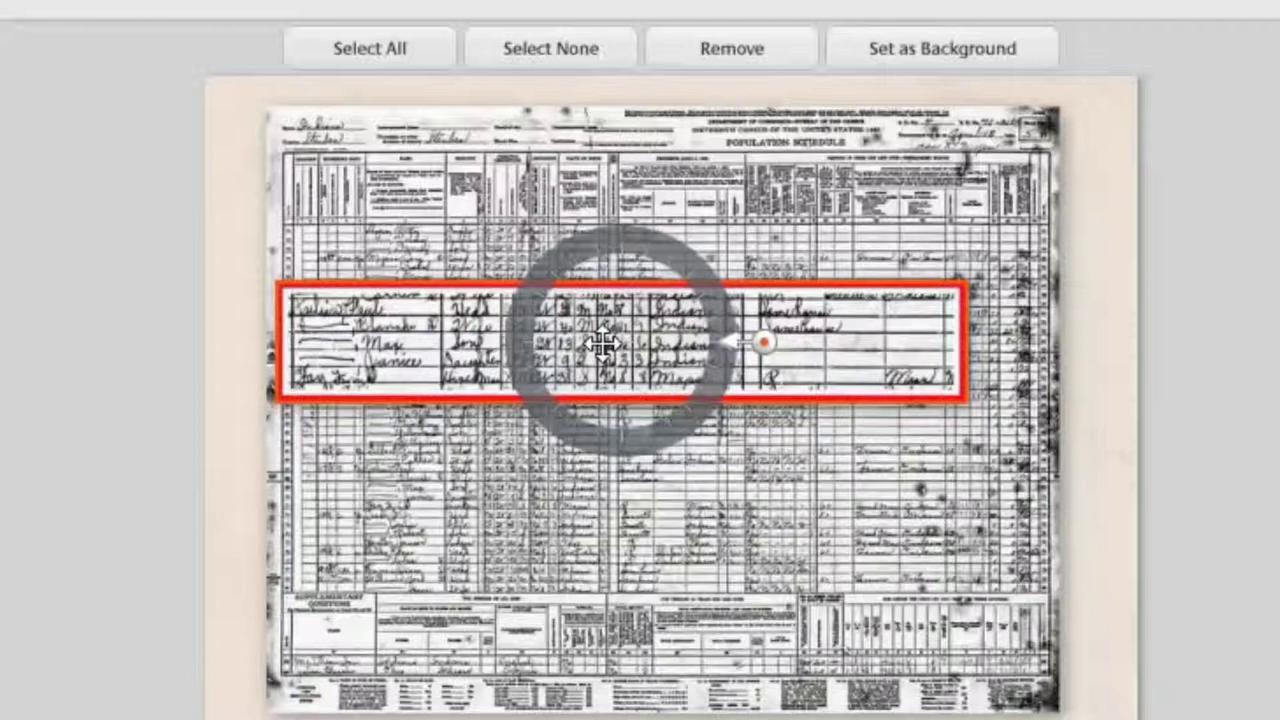
left_click_drag(606, 326, 642, 296)
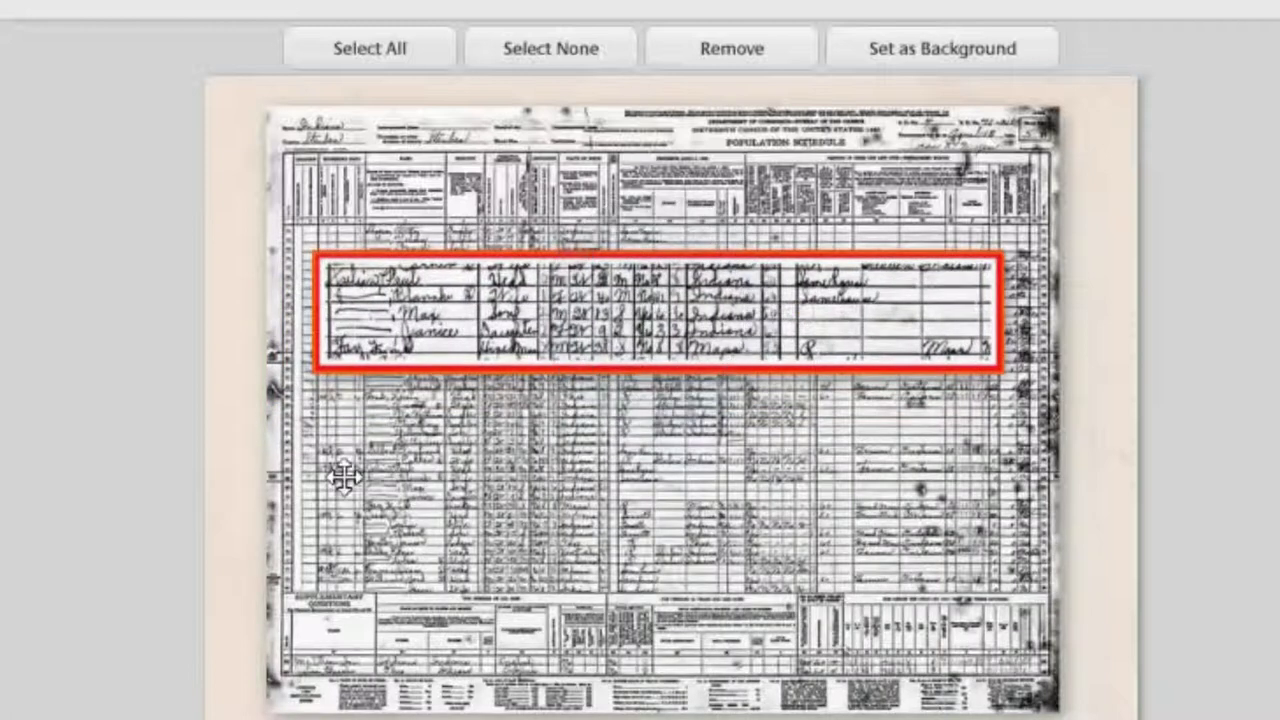
left_click_drag(441, 322, 461, 344)
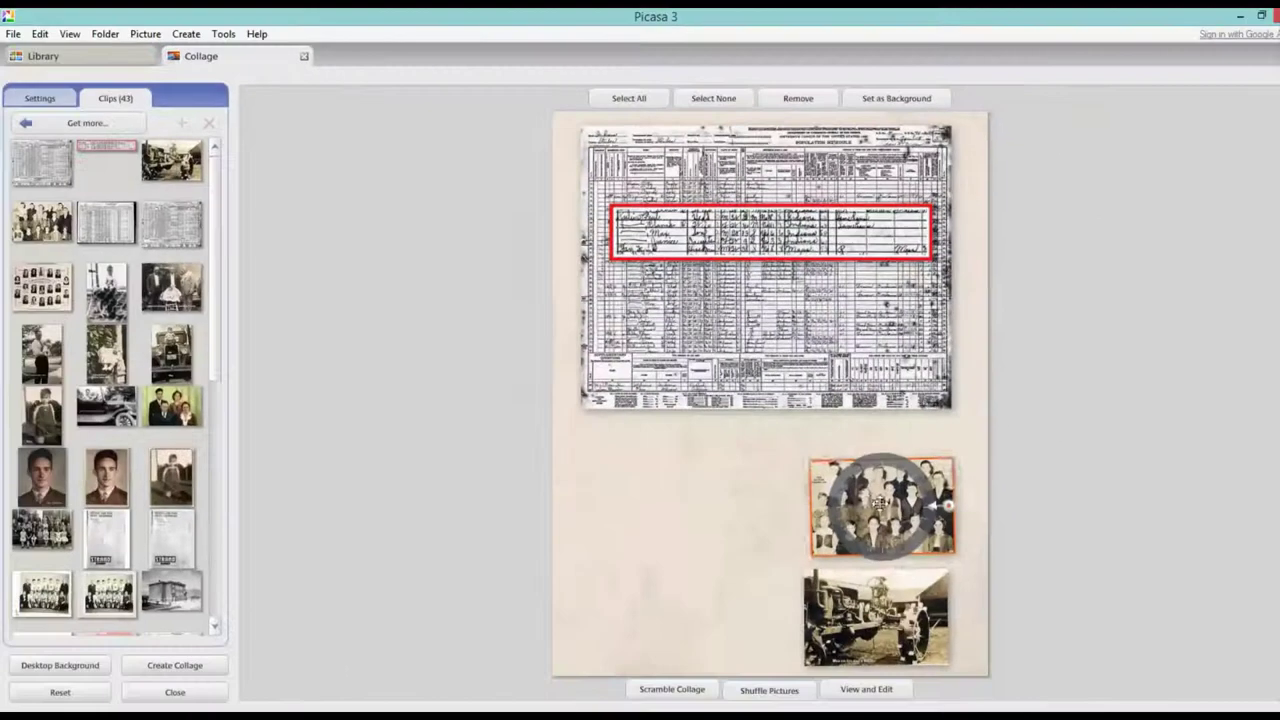
Enlarge the group photo to about 135% and move it to the lower left of the collage
left_click_drag(913, 719, 447, 719)
left_click_drag(665, 515, 647, 562)
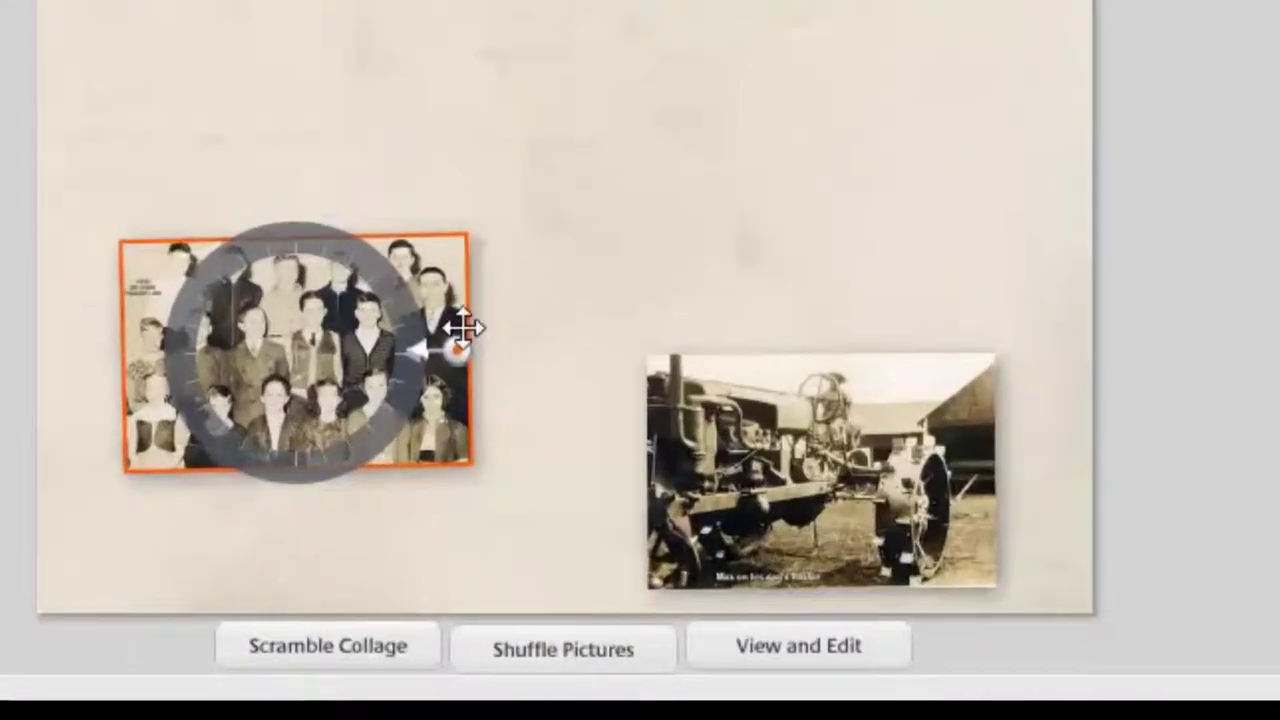
left_click_drag(436, 354, 486, 354)
mouse_move(324, 306)
left_mouse_down()
mouse_move(334, 309)
mouse_move(323, 311)
left_mouse_up()
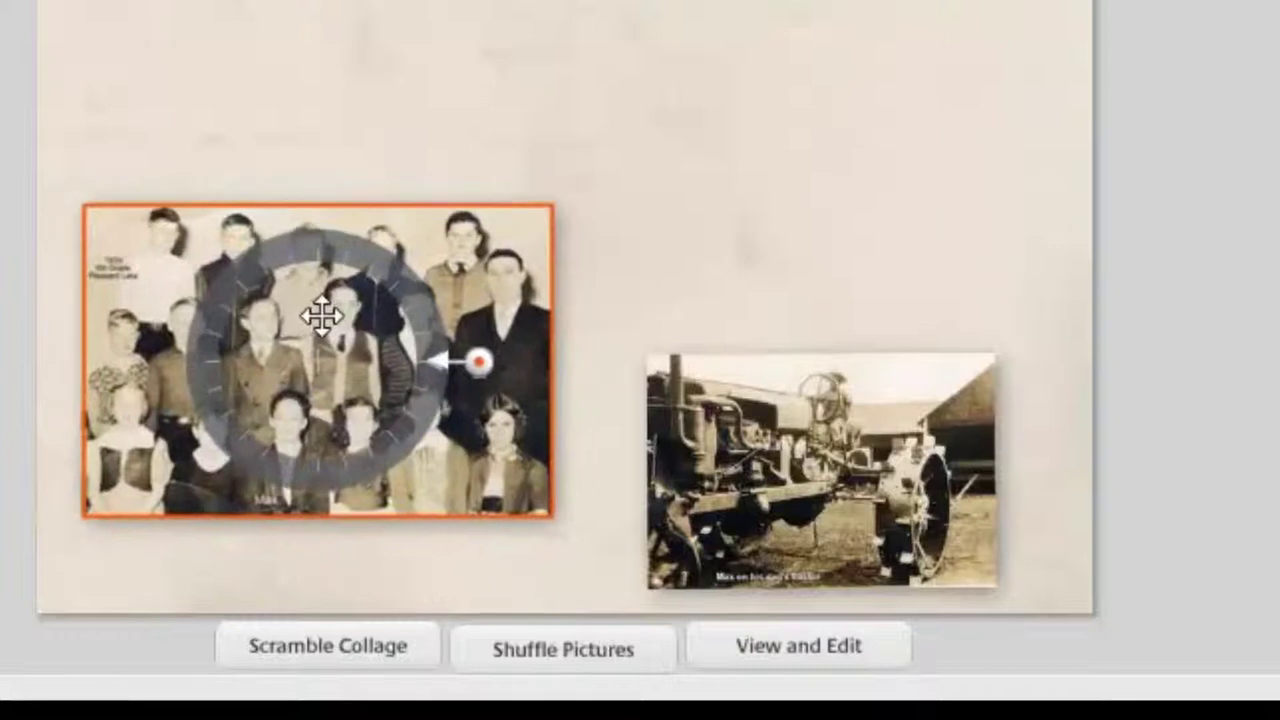
Move the tractor photo up beside the group photo and nudge the group photo into line
left_click(817, 437)
left_click_drag(817, 437, 846, 347)
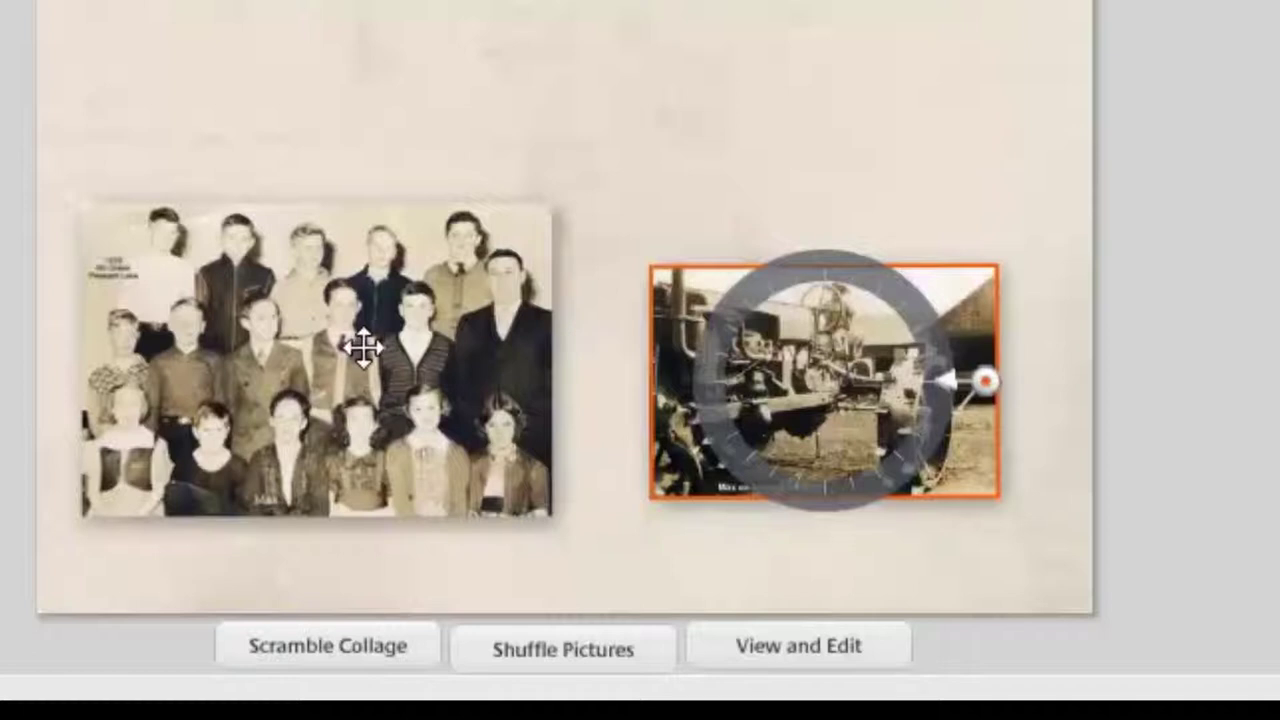
mouse_move(388, 347)
left_mouse_down()
mouse_move(374, 349)
mouse_move(385, 347)
left_mouse_up()
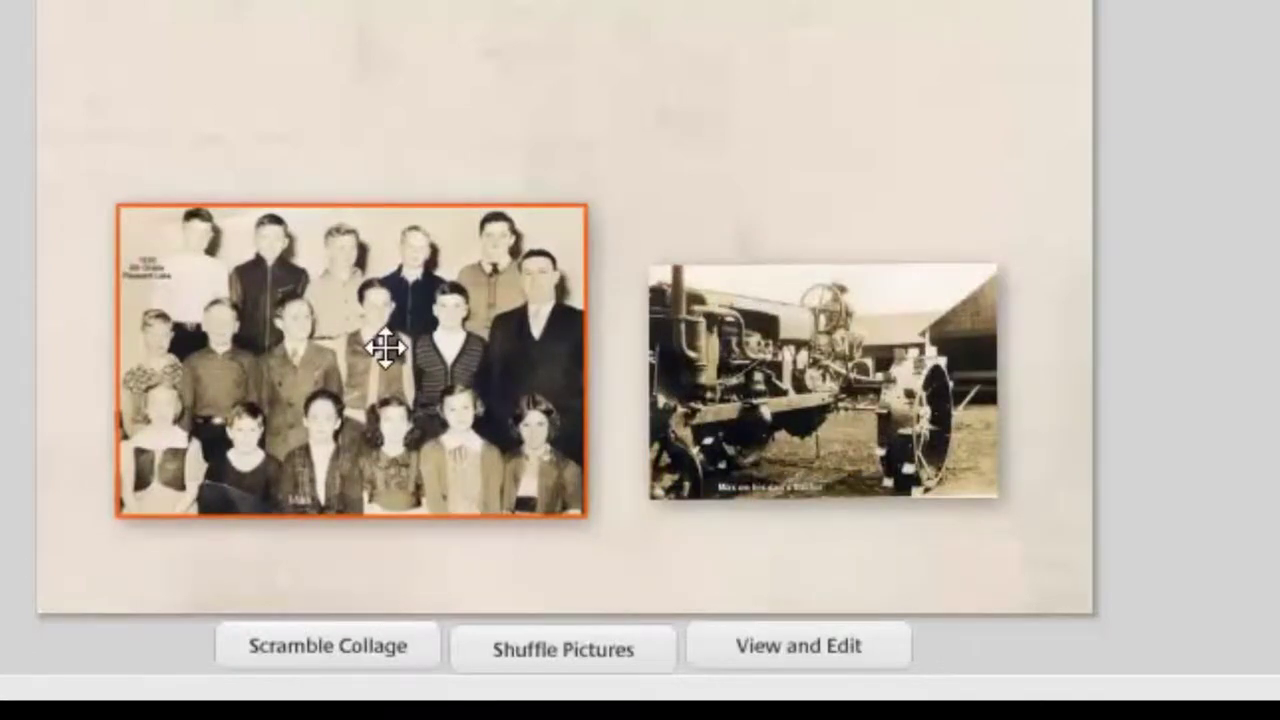
left_click(385, 347)
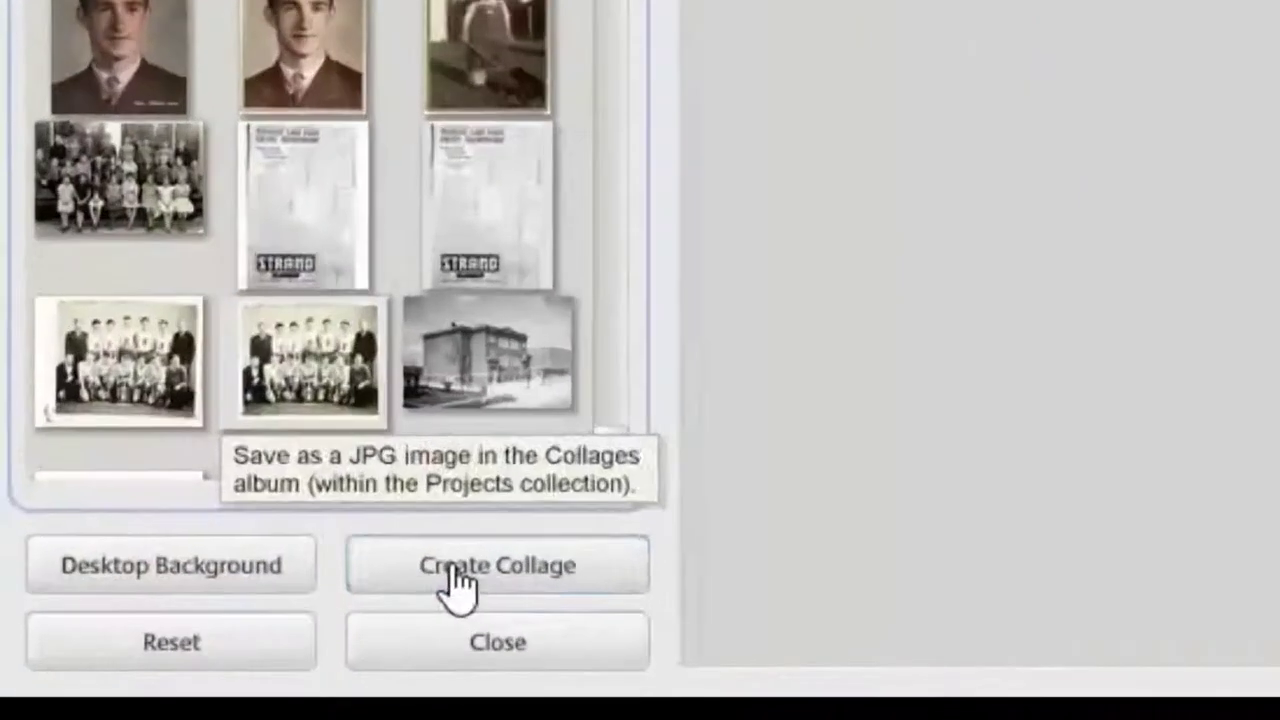
Render the collage as a 3957x5120 picture and open it in the Basic Fixes tools
left_click(273, 638)
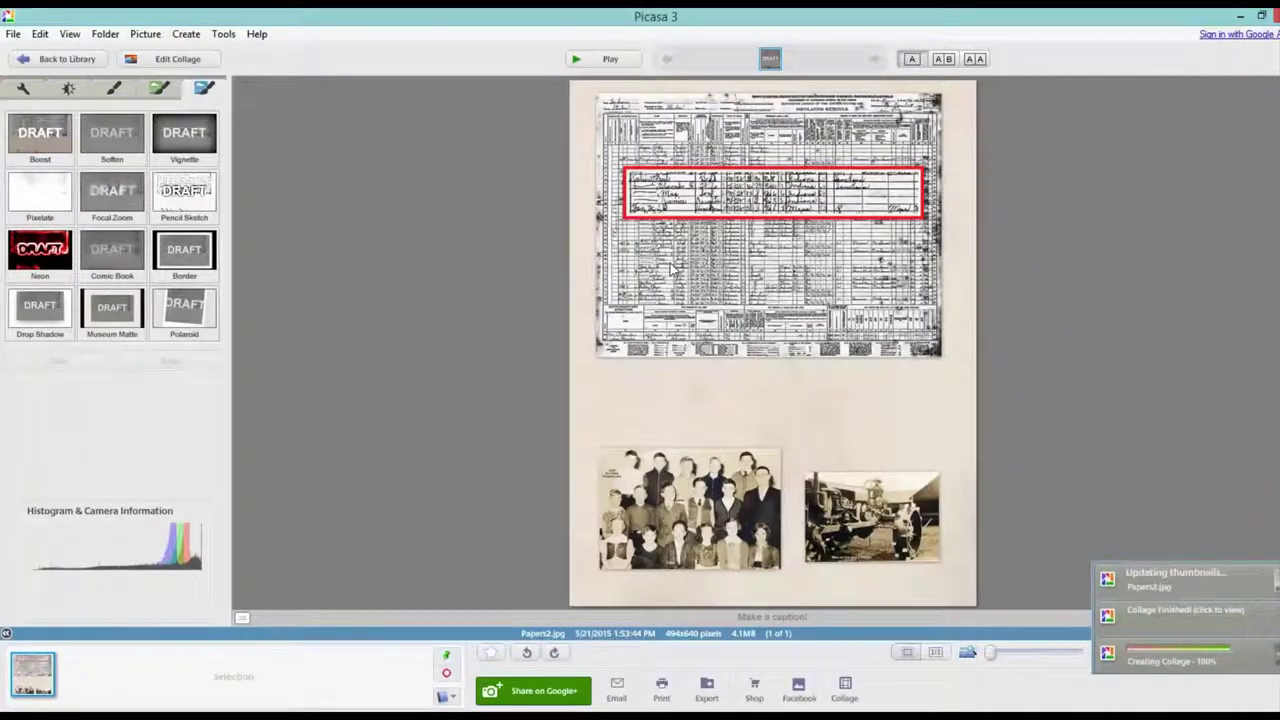
left_click(20, 90)
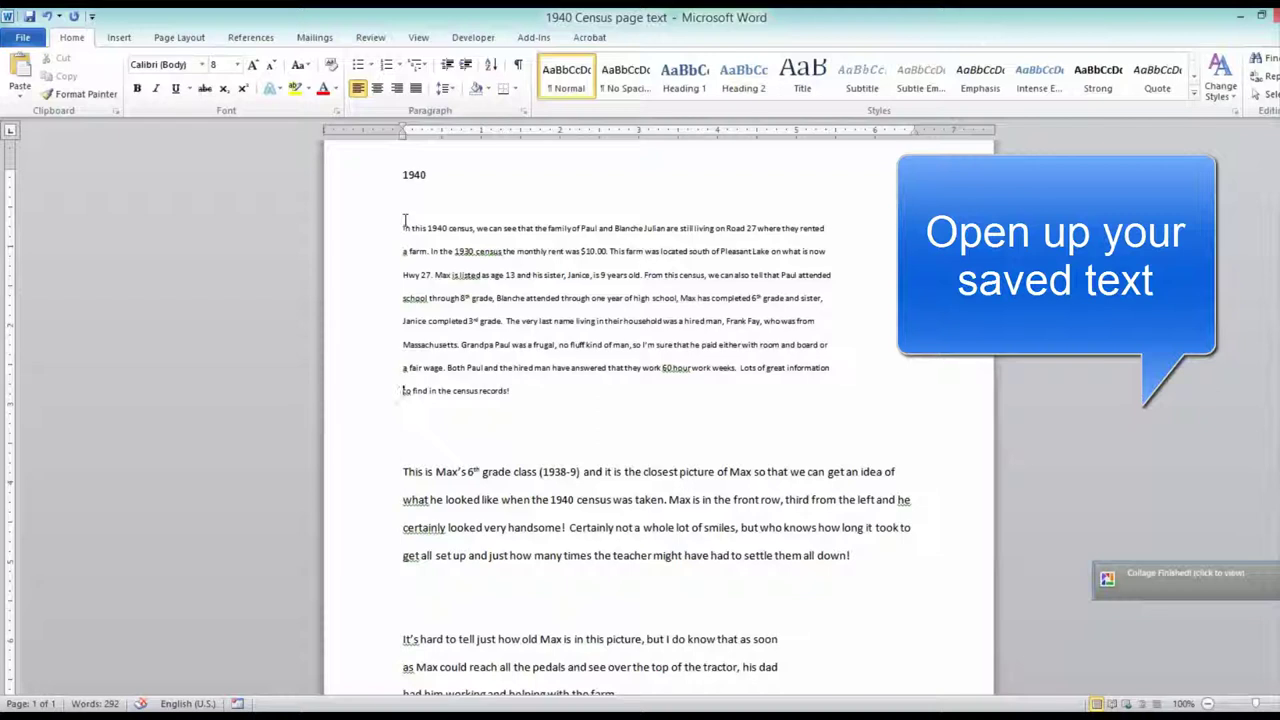
Copy the 1940 census paragraph from the Word document, then minimize Word
left_click_drag(404, 224, 511, 392)
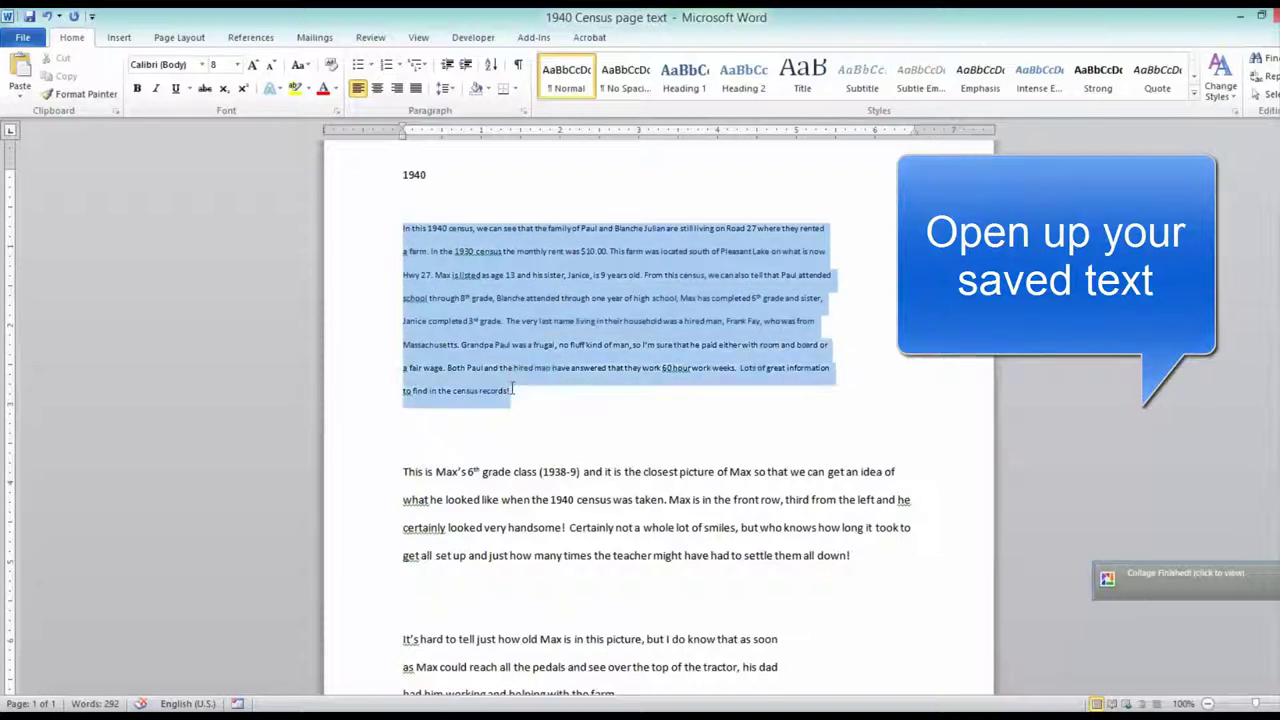
right_click(572, 297)
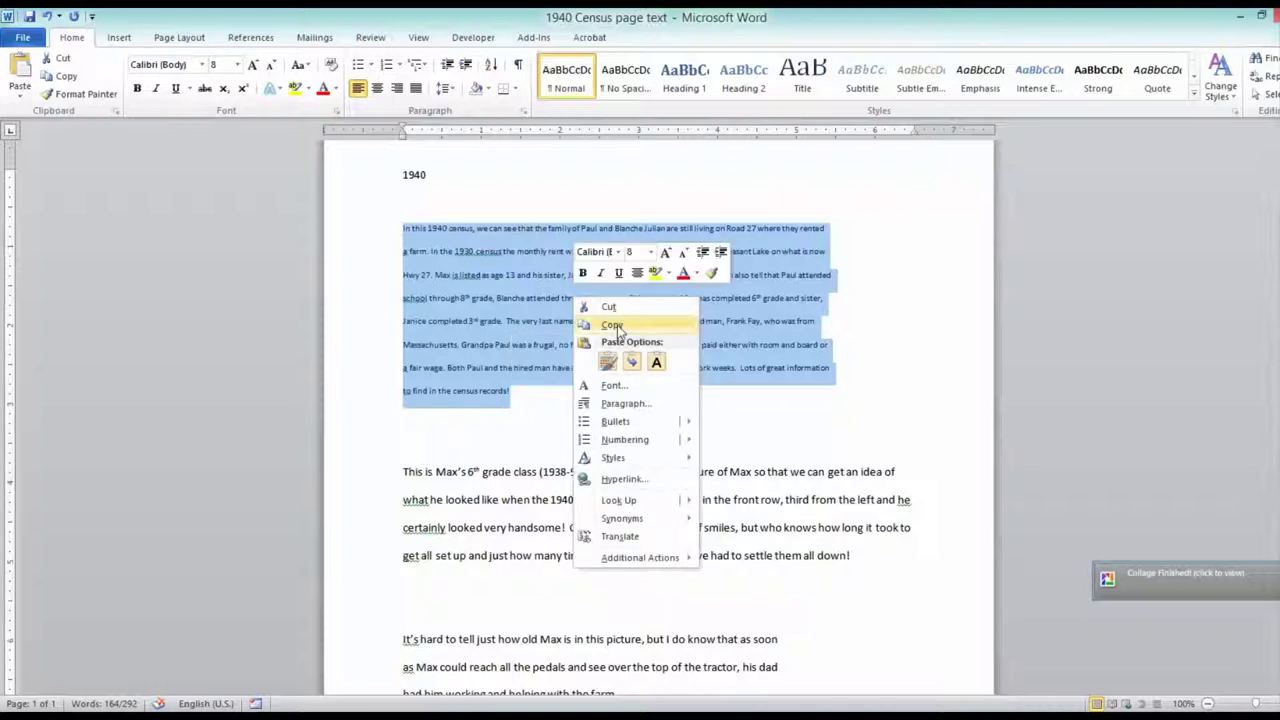
left_click(612, 325)
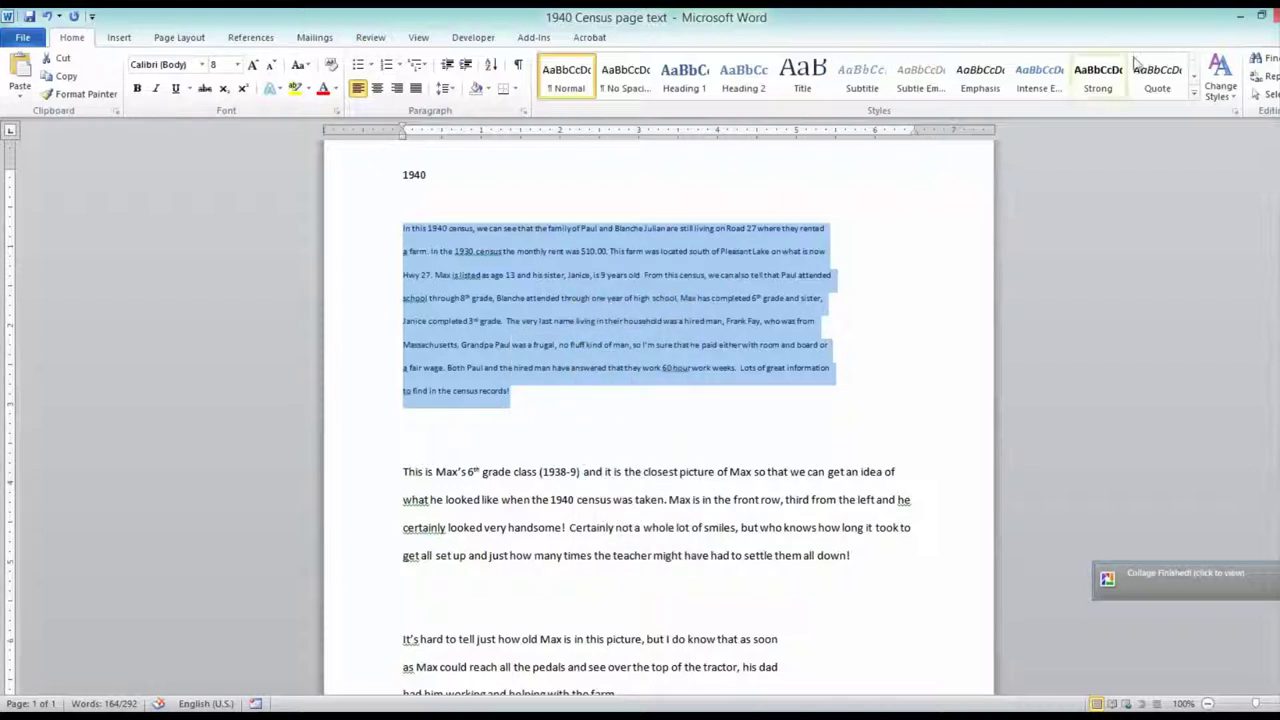
left_click(1240, 17)
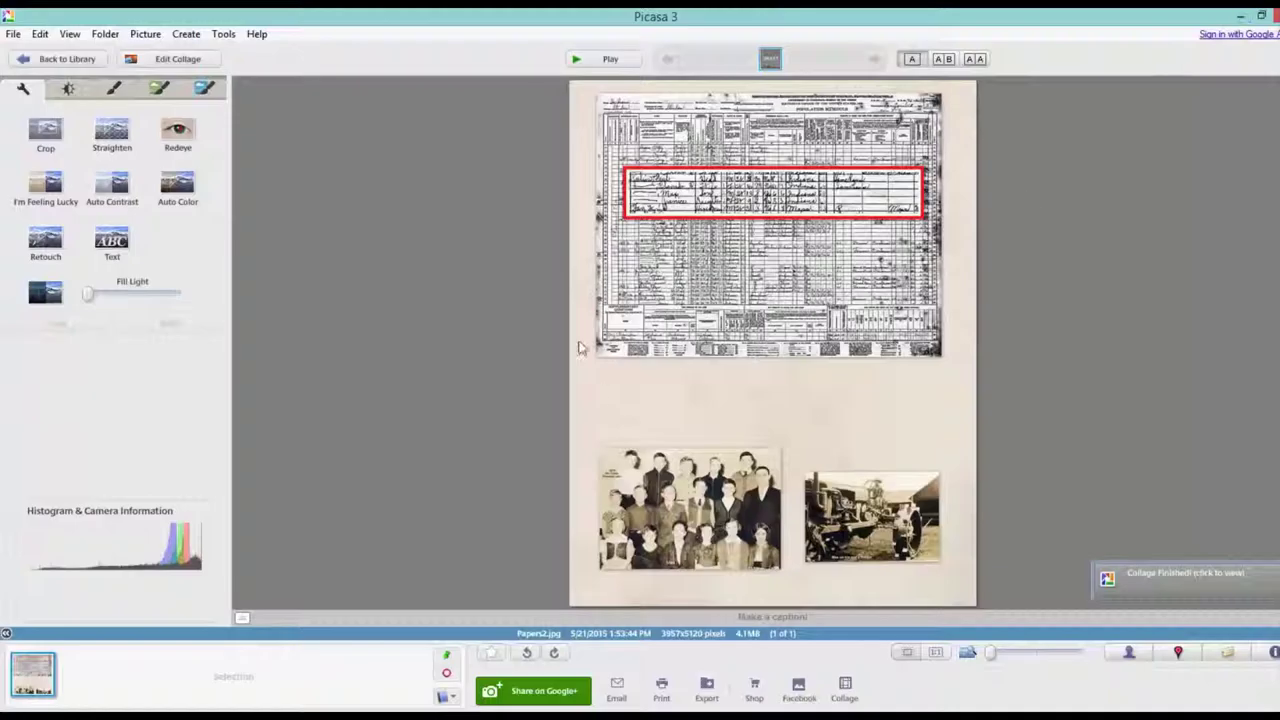
Paste the census paragraph in Arial size 8 just below the census page and apply it
left_click(114, 242)
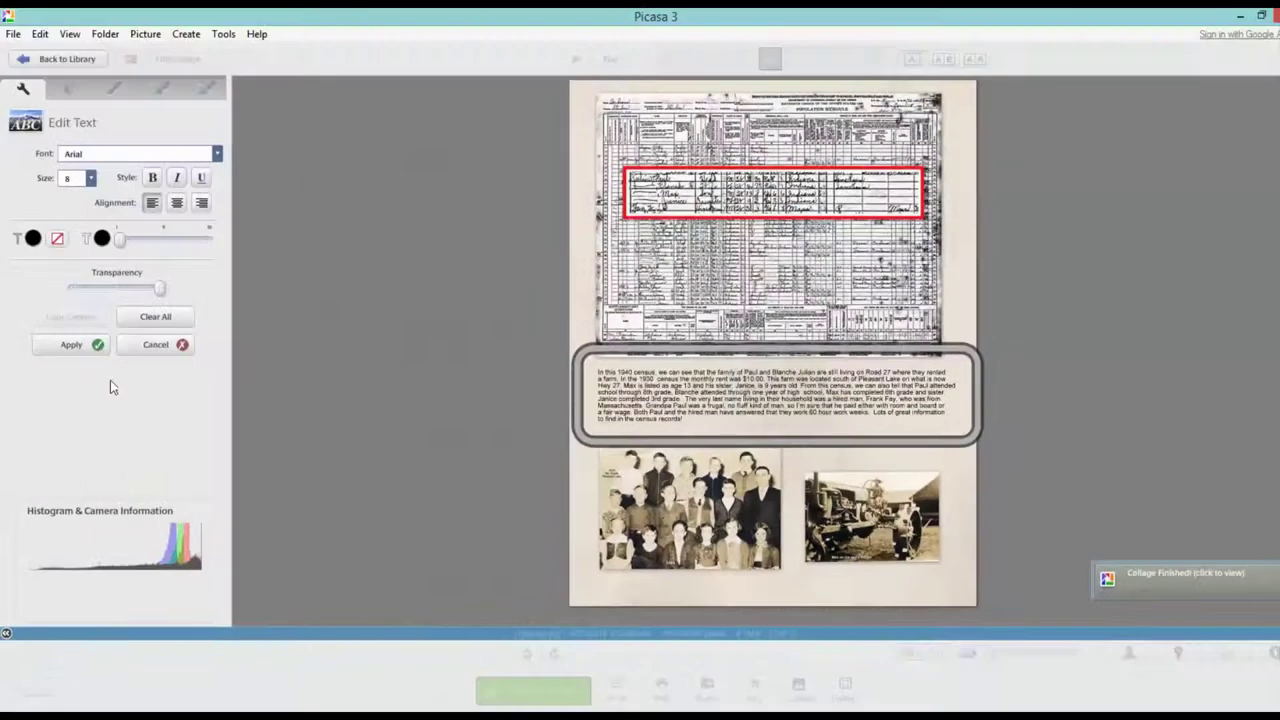
left_click(63, 346)
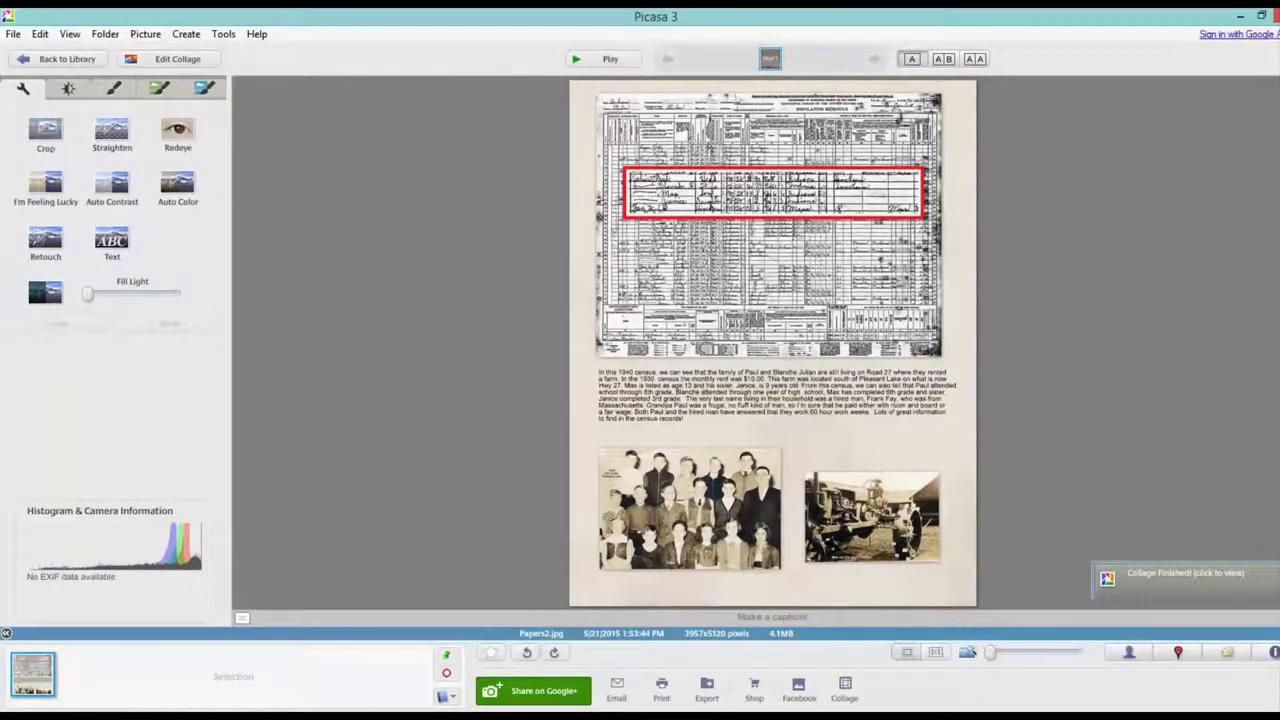
Bring Word back, copy the 6th grade class paragraph, then minimize Word
left_click(330, 718)
left_click(370, 679)
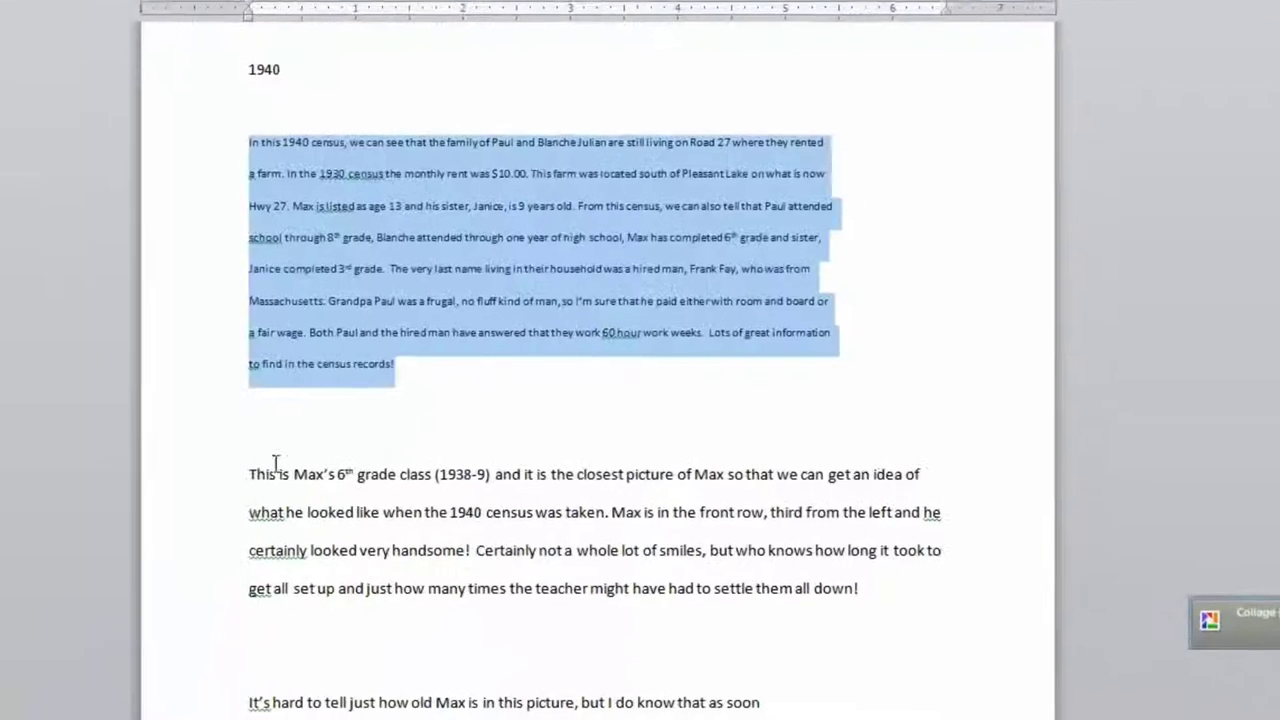
left_click(243, 473)
left_click_drag(243, 473, 855, 592)
right_click(732, 548)
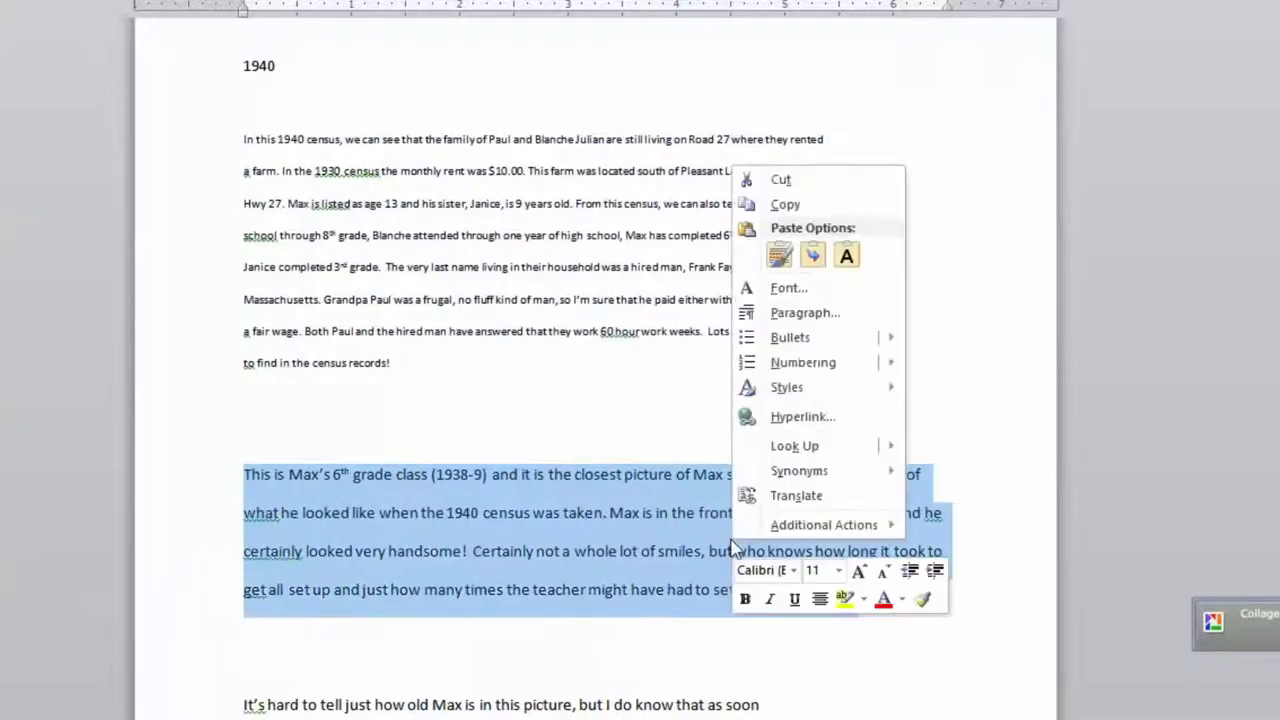
left_click(783, 206)
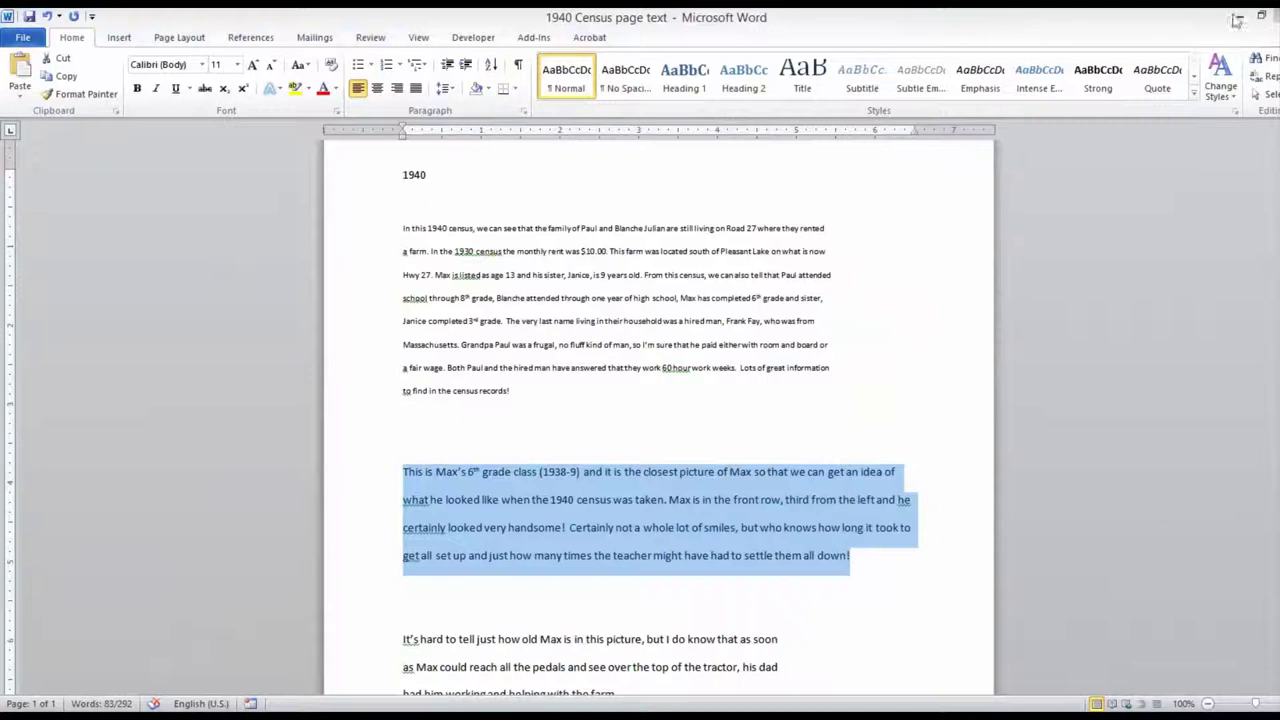
left_click(1237, 19)
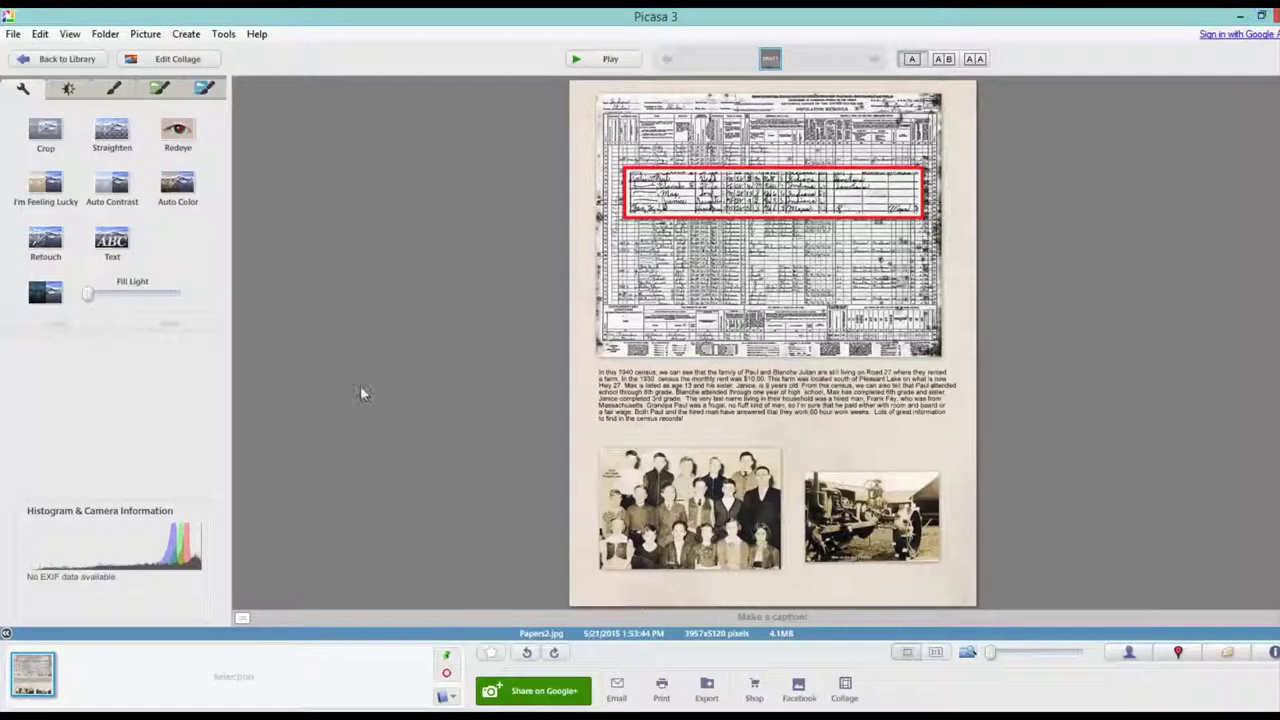
Paste the class paragraph, scale it to about 34%, and apply it beneath the group photo
left_click(112, 240)
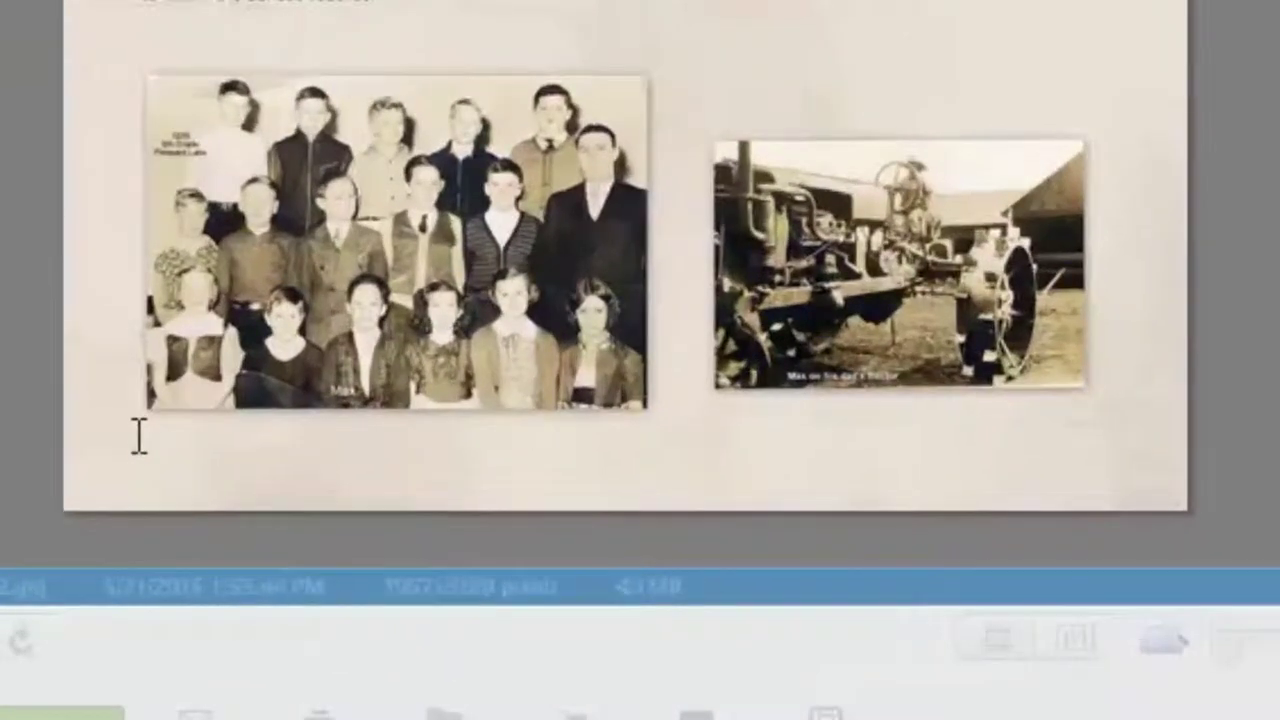
left_click(139, 436)
key("ctrl+v")
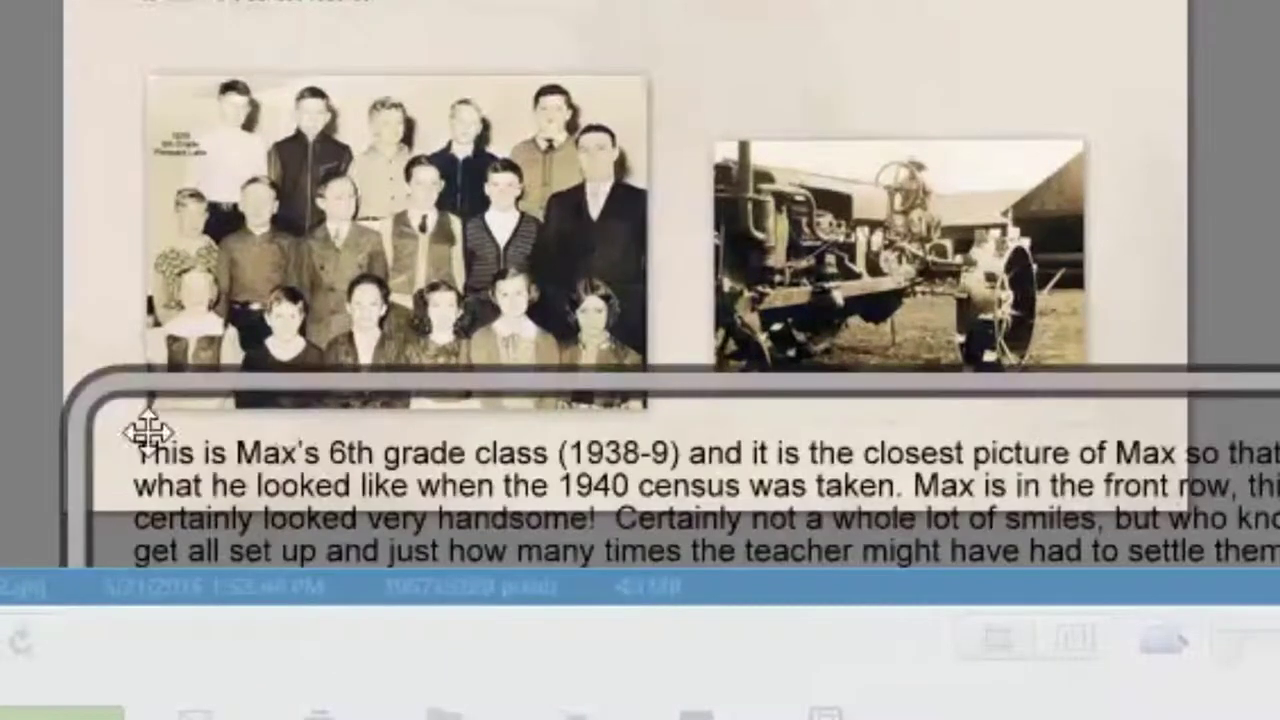
left_click_drag(923, 391, 951, 300)
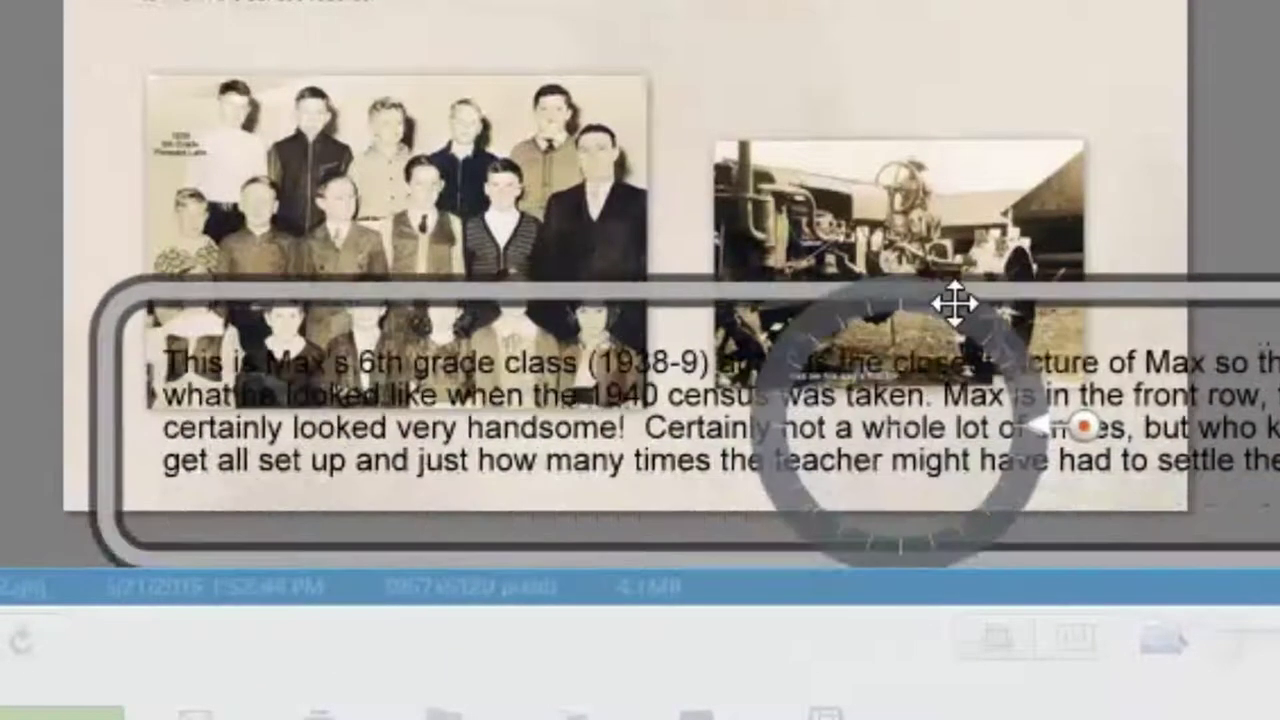
left_click_drag(1083, 428, 963, 429)
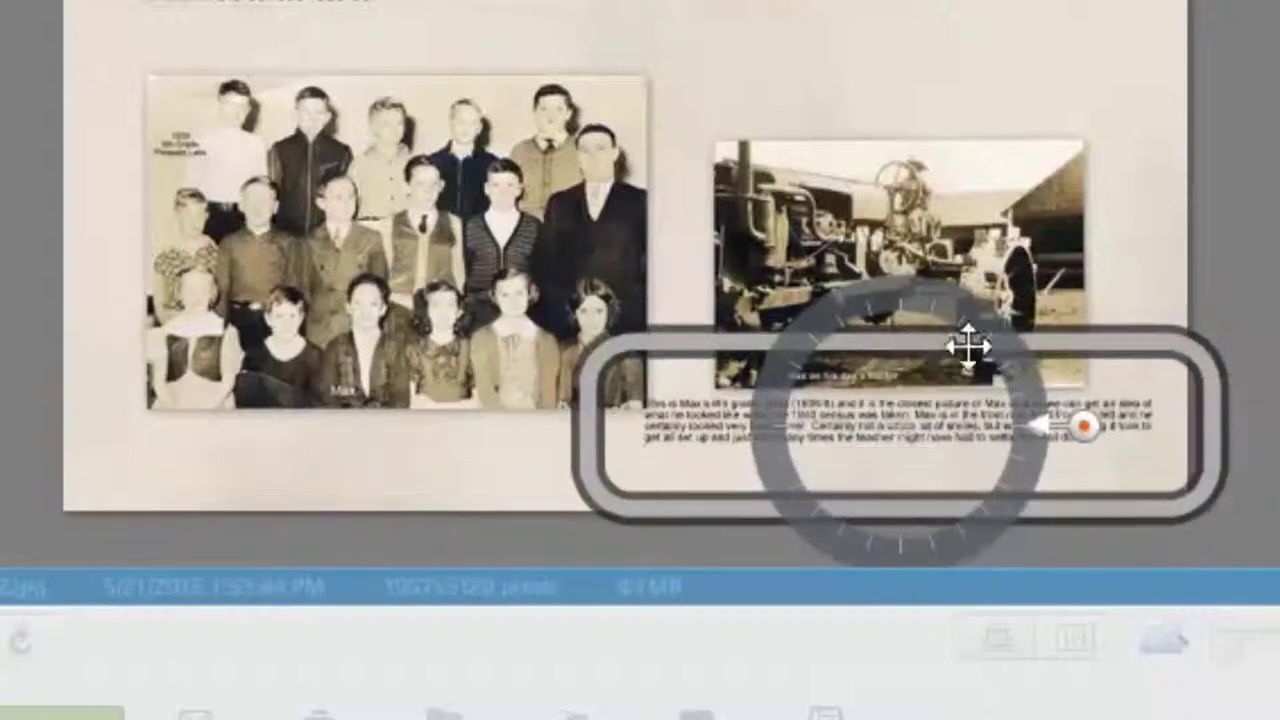
left_click_drag(977, 320, 481, 347)
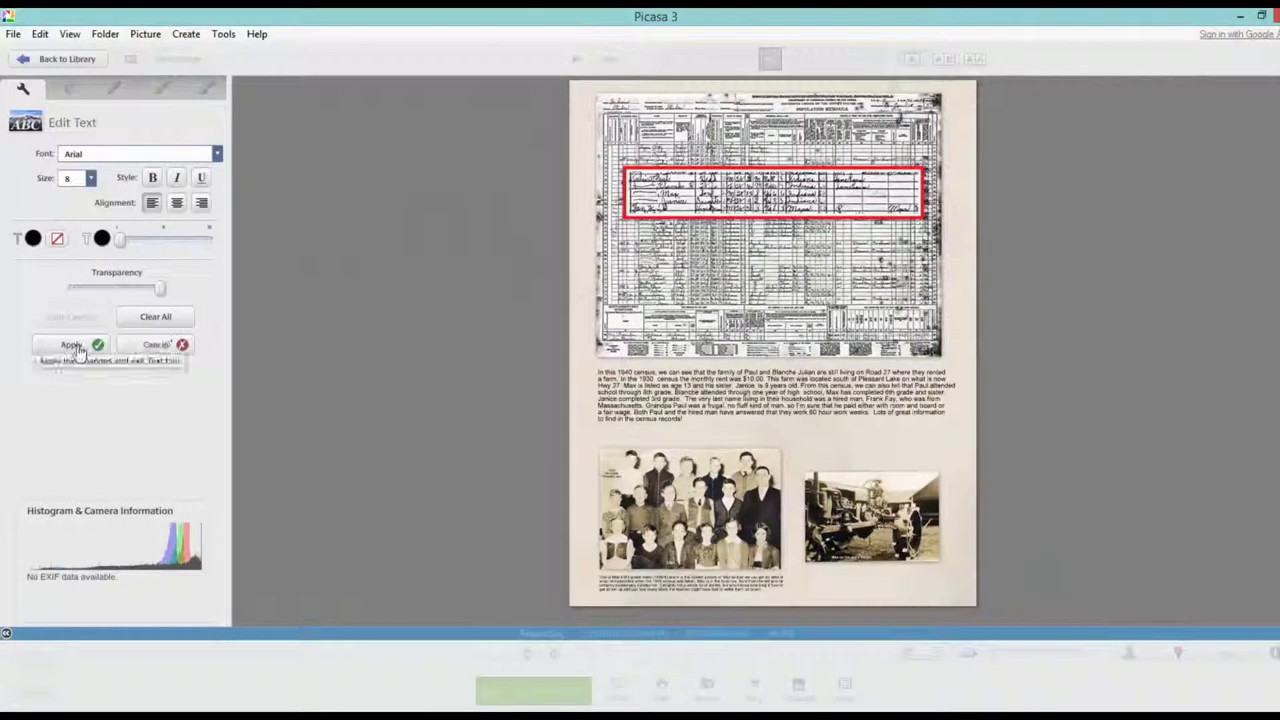
left_click(71, 344)
In '1940 Census page text', copy the farm paragraph beginning 'It's hard to tell...'
left_click(578, 660)
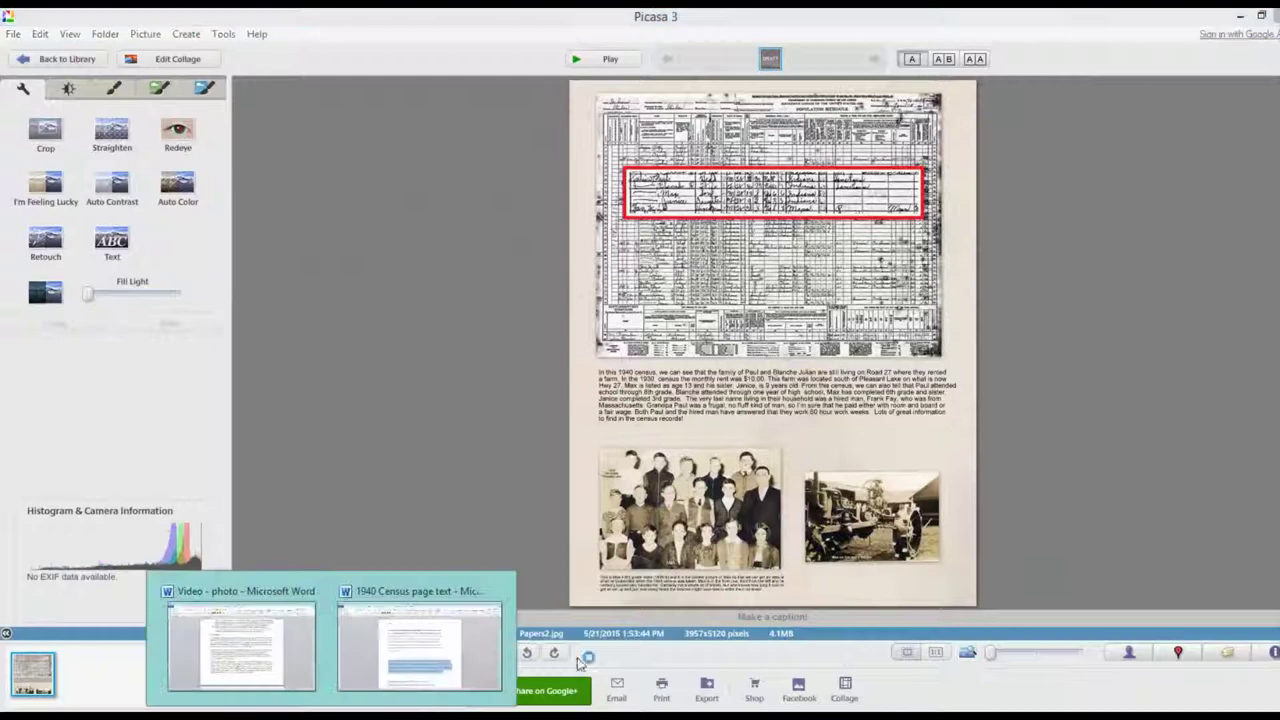
left_click(420, 650)
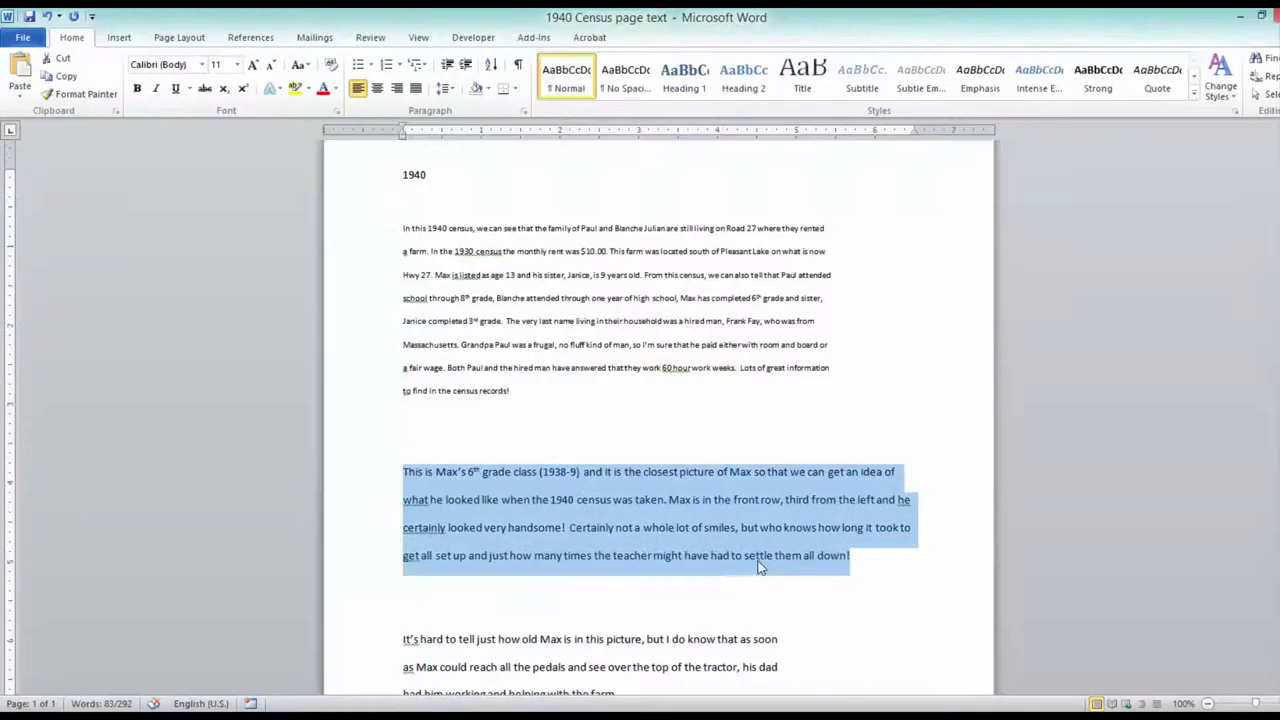
scroll(620, 562, "down", 3)
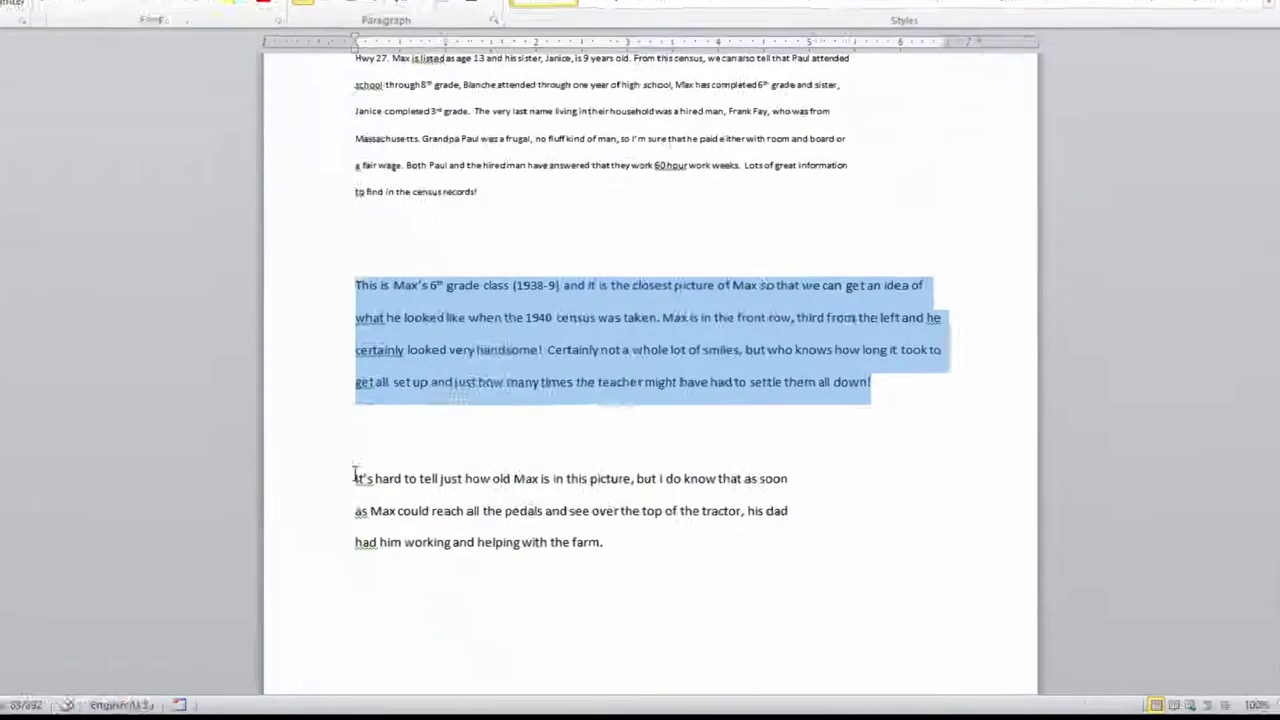
left_click_drag(404, 507, 614, 566)
right_click(464, 472)
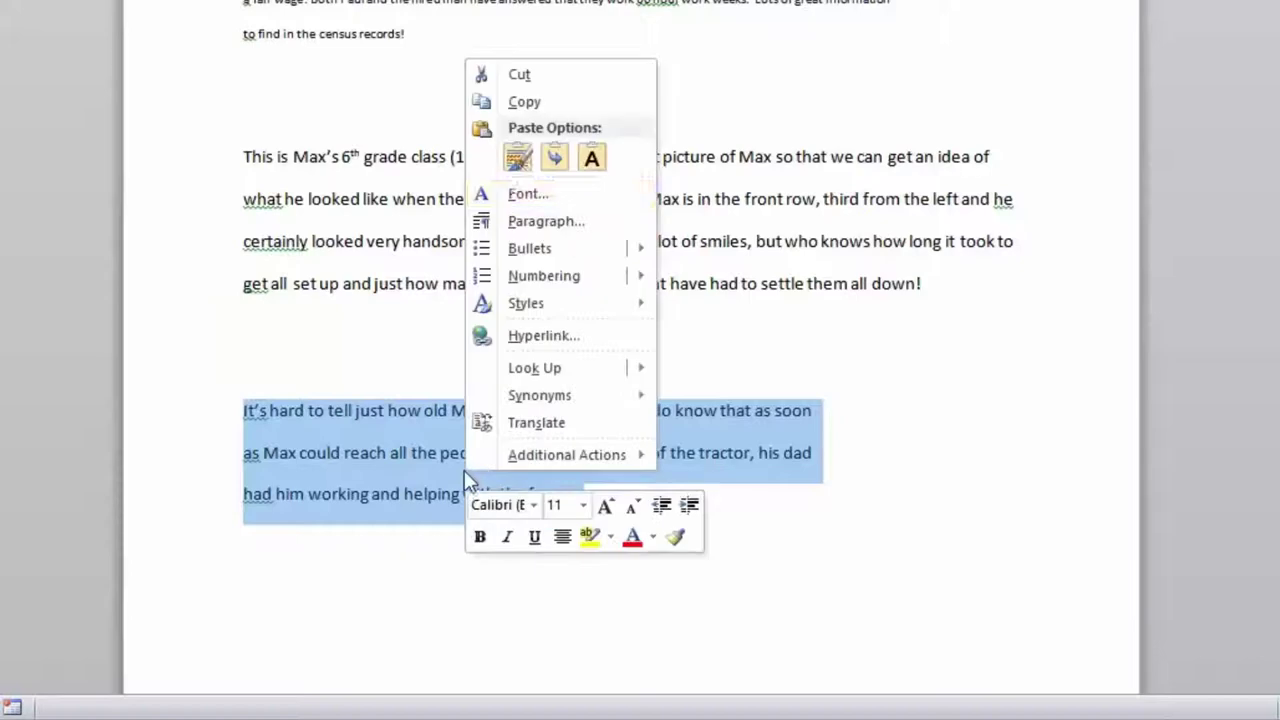
left_click(523, 104)
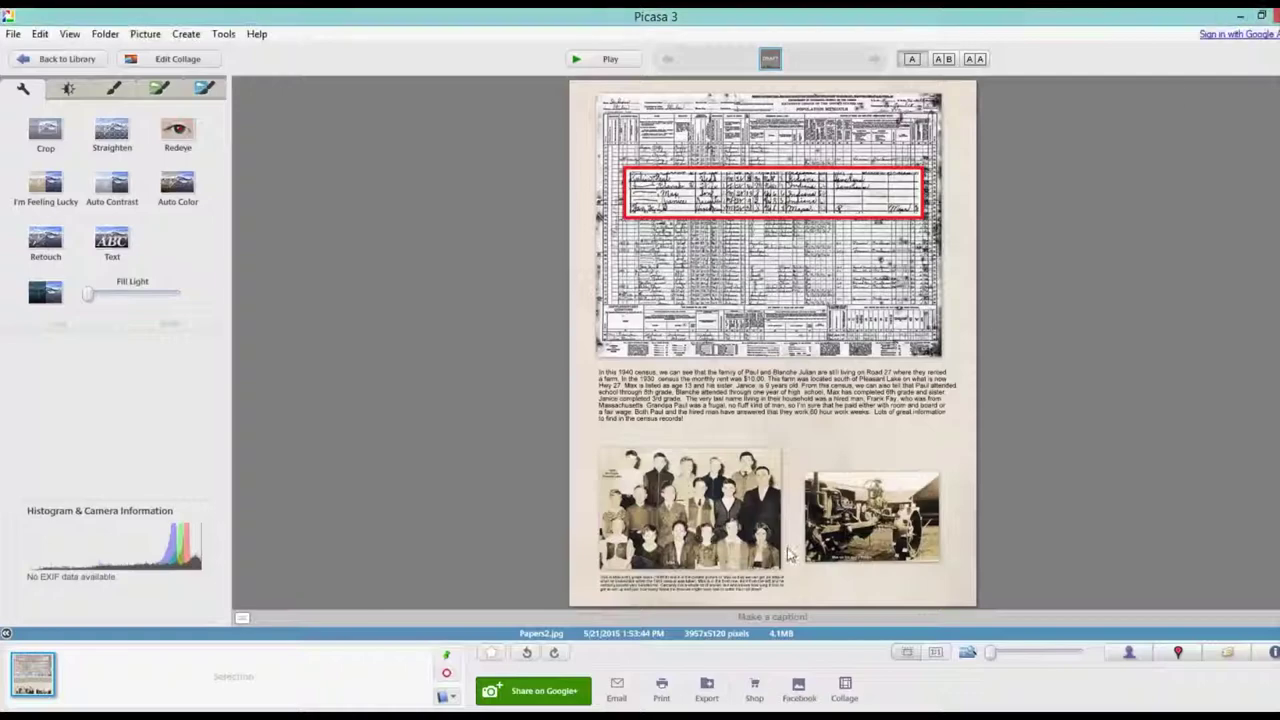
Paste the farm paragraph, shrink it, and apply it as a caption under the tractor photo
left_click(112, 240)
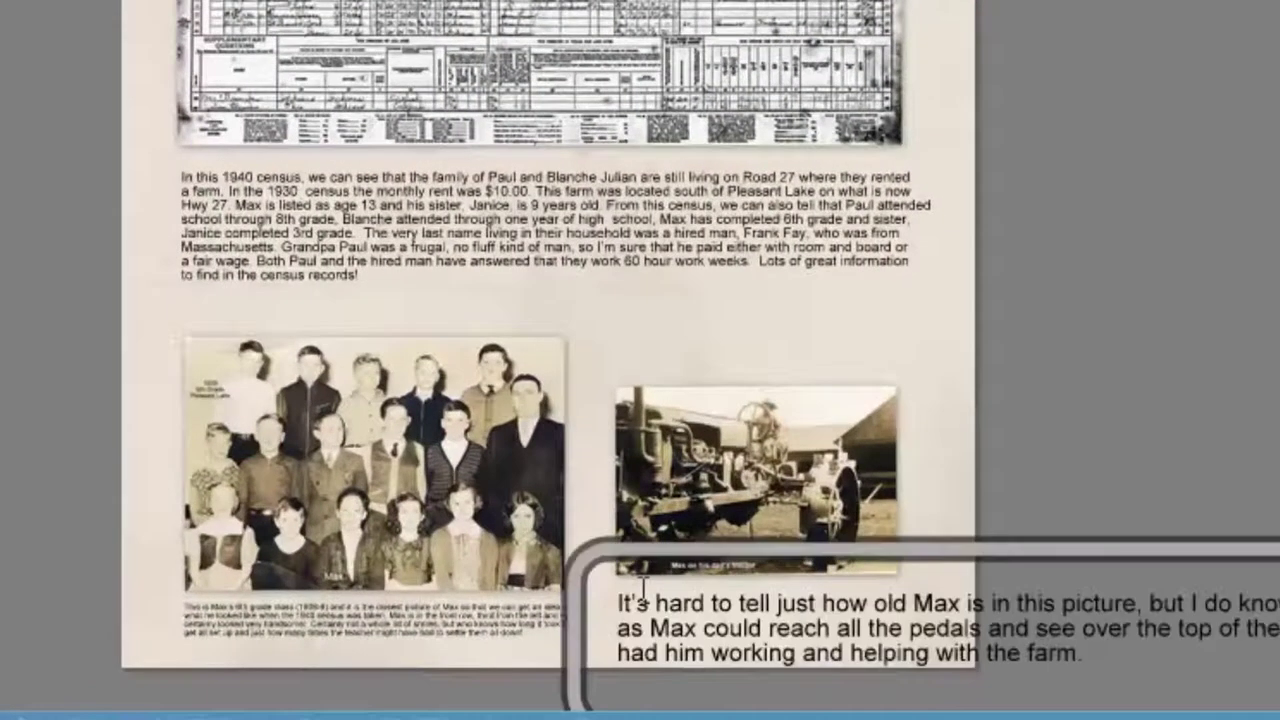
left_click(1150, 620)
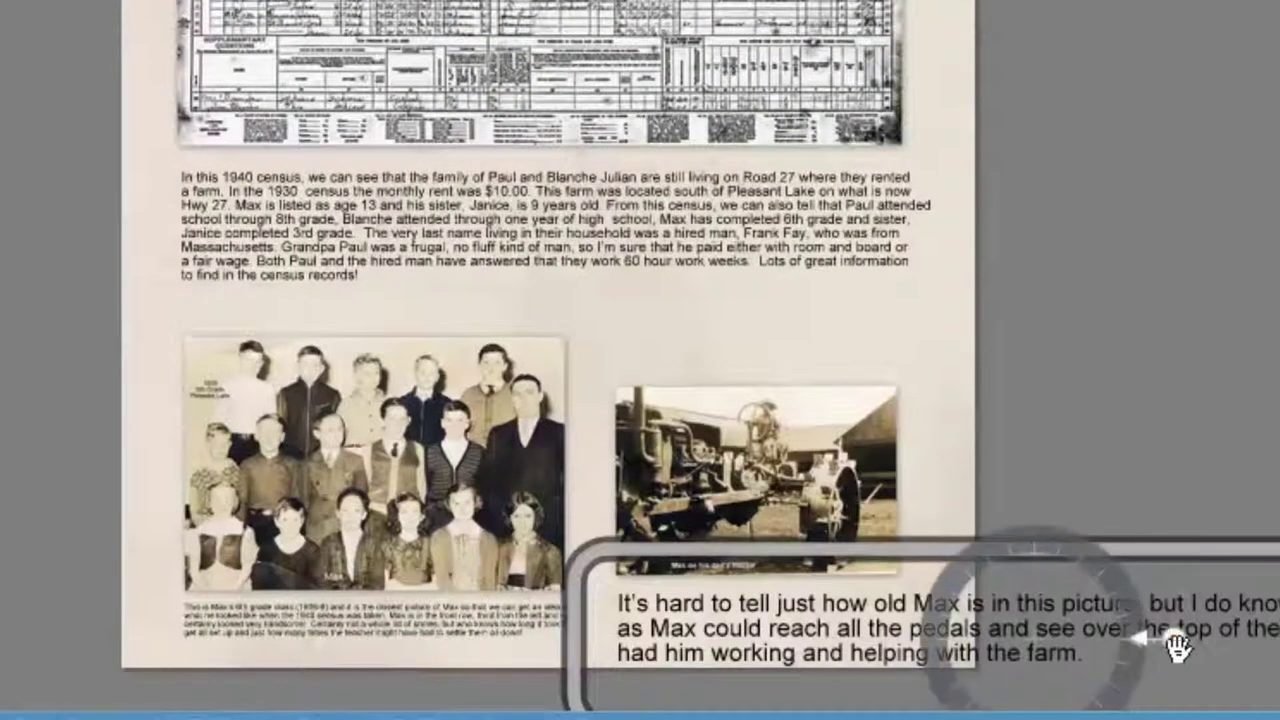
left_click_drag(1094, 646, 1123, 643)
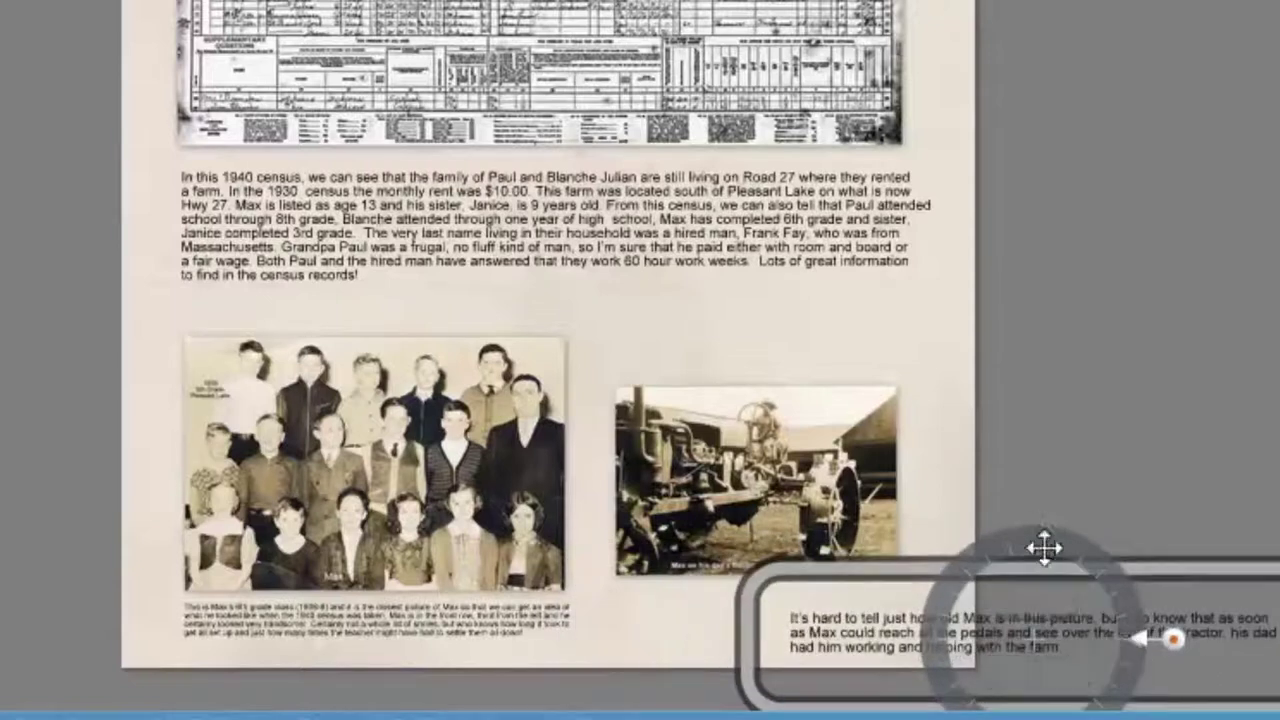
left_click_drag(1046, 543, 846, 523)
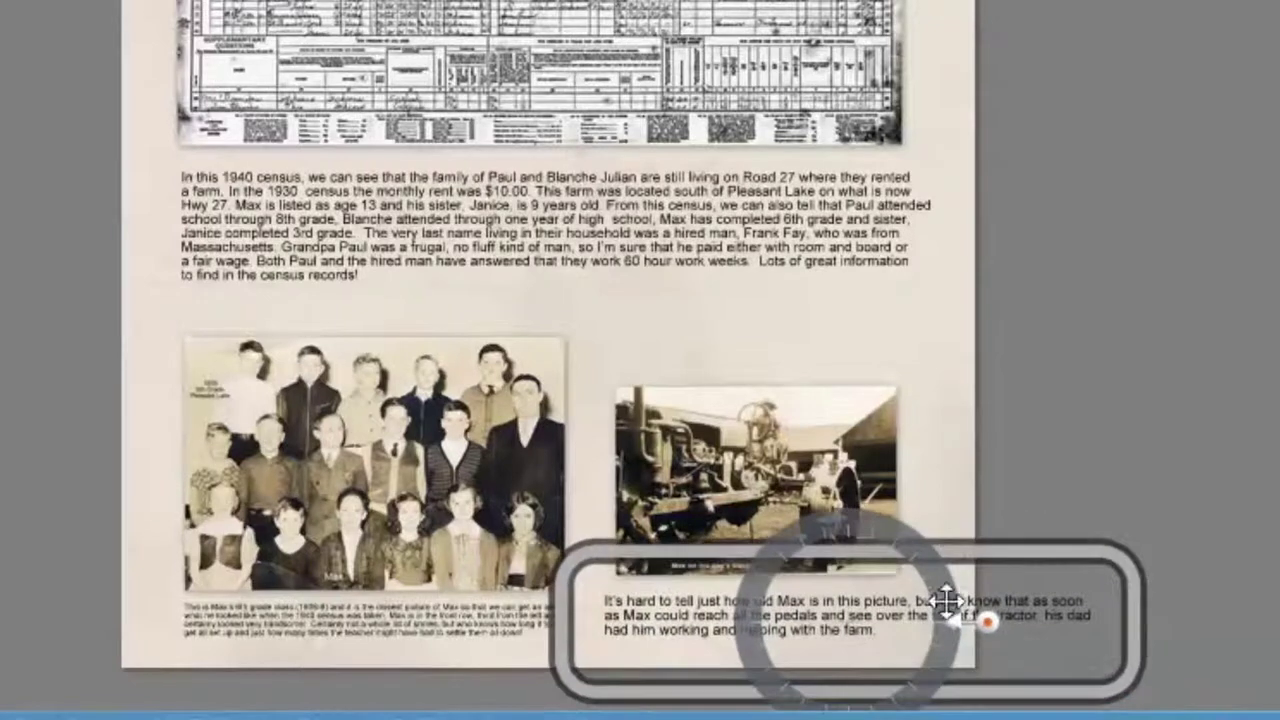
left_click_drag(975, 625, 937, 626)
left_click_drag(872, 526, 820, 513)
left_click_drag(920, 608, 909, 609)
left_click_drag(857, 523, 824, 520)
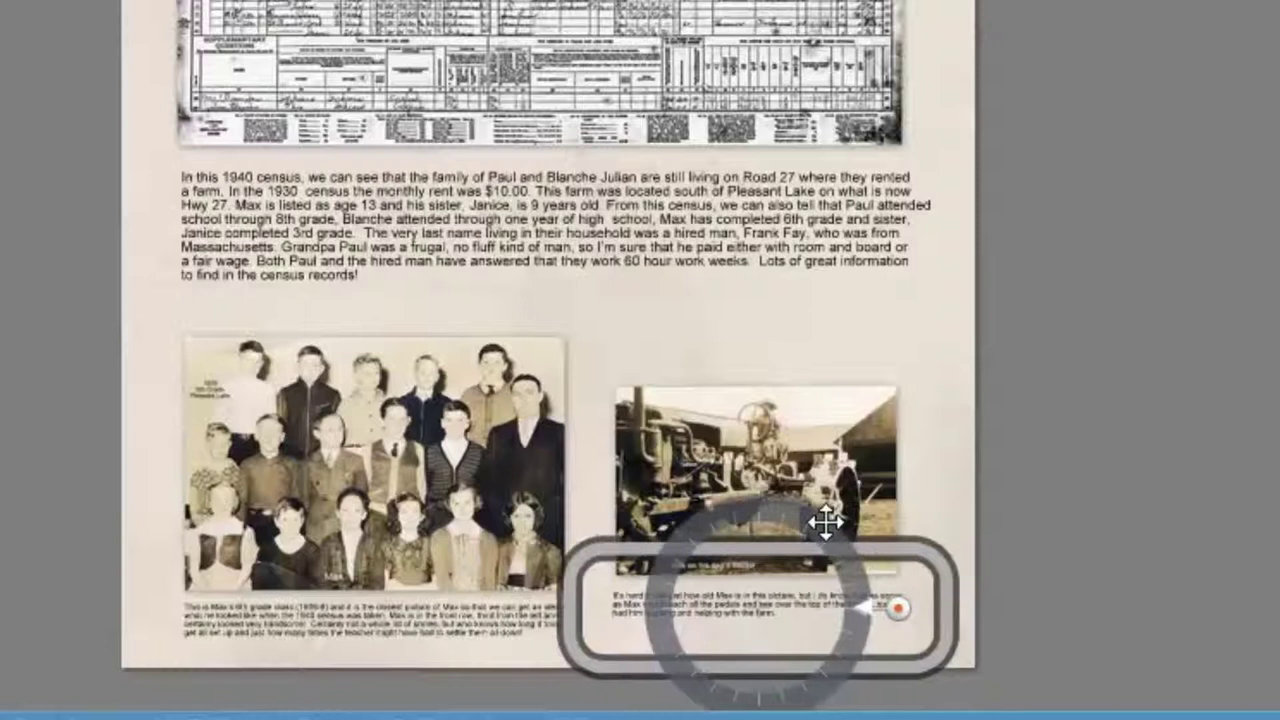
left_click(937, 420)
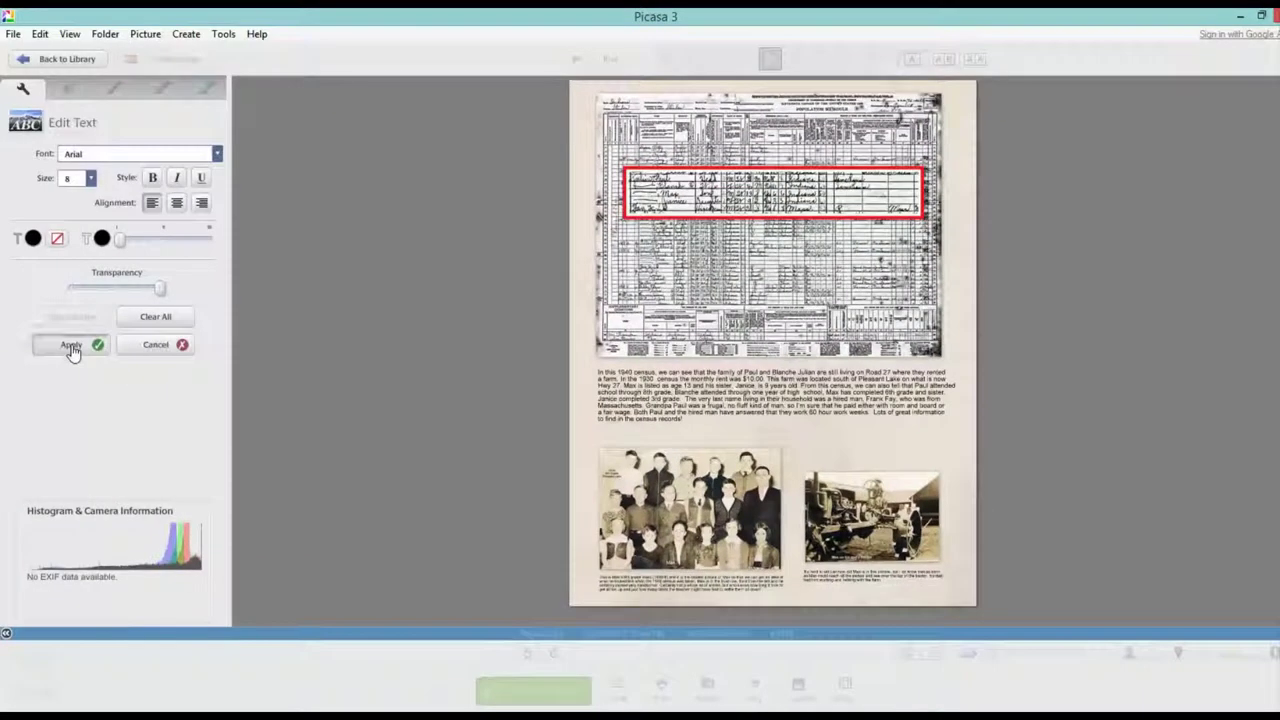
left_click(71, 348)
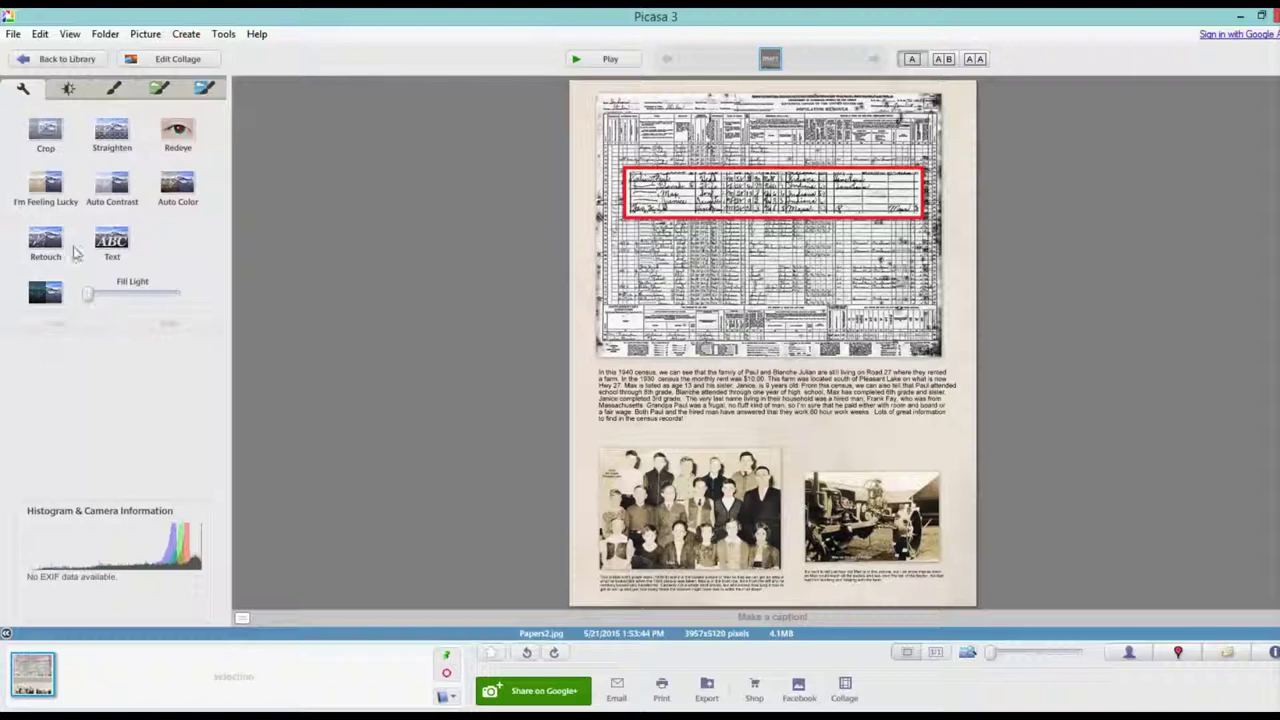
Add a red size-26 '1940' title in Adobe Garamond Pro Bold above the tractor photo
left_click(112, 242)
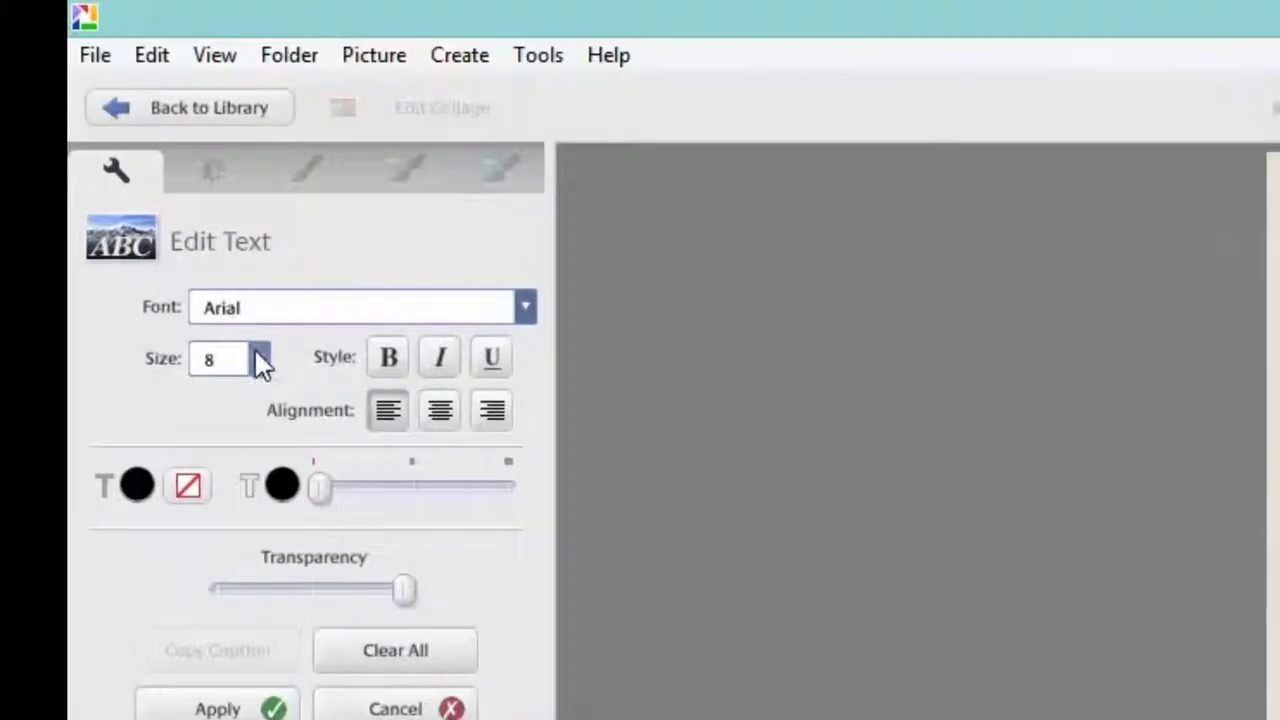
left_click(259, 362)
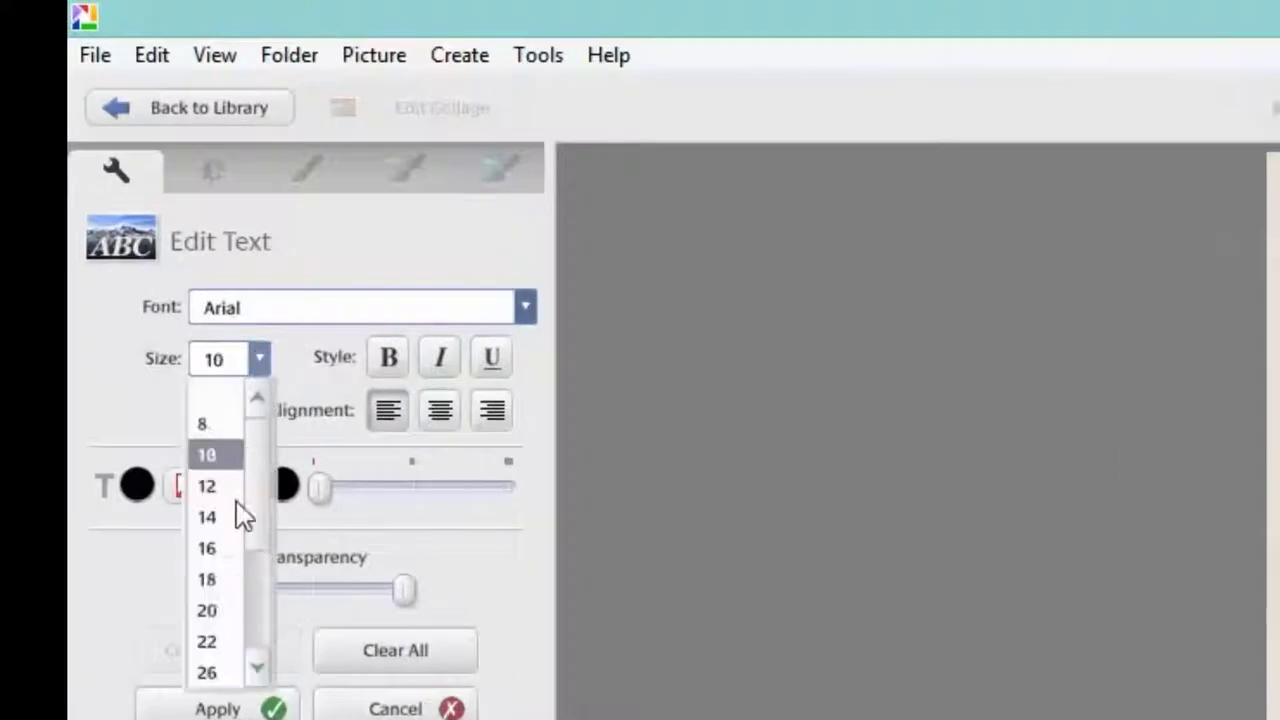
left_click(205, 672)
left_click(524, 307)
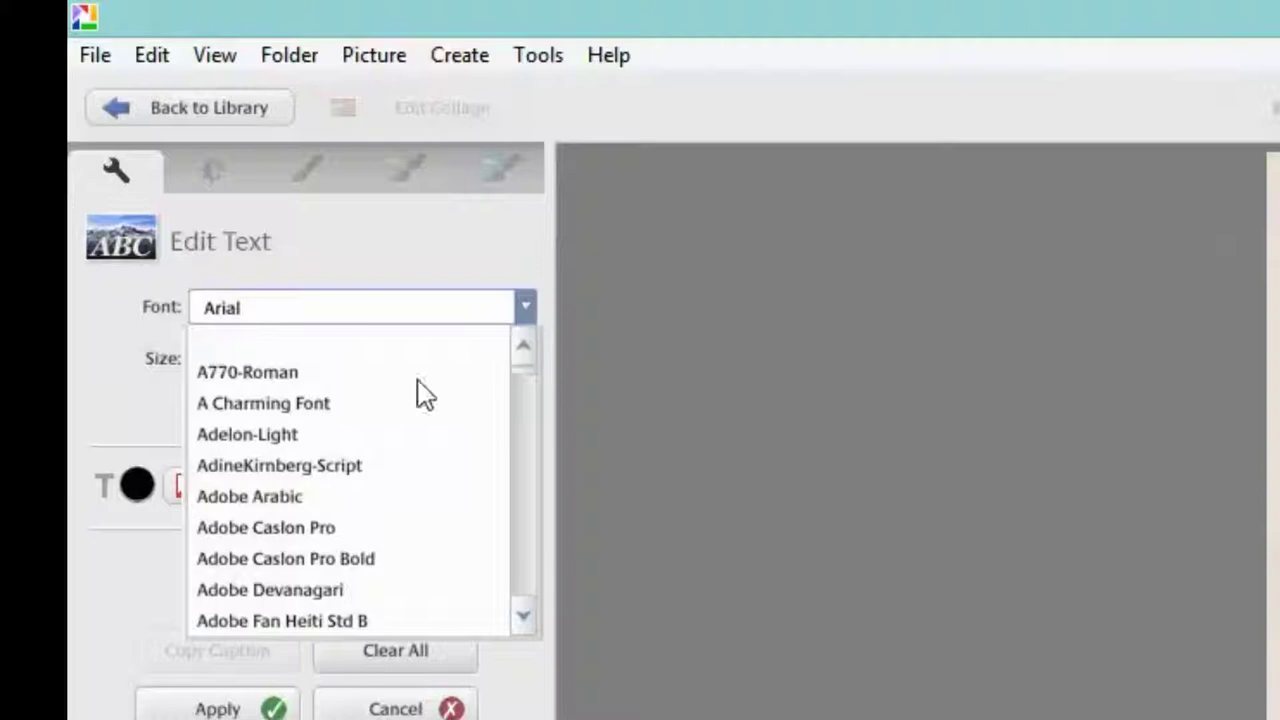
scroll(358, 440, "down", 1)
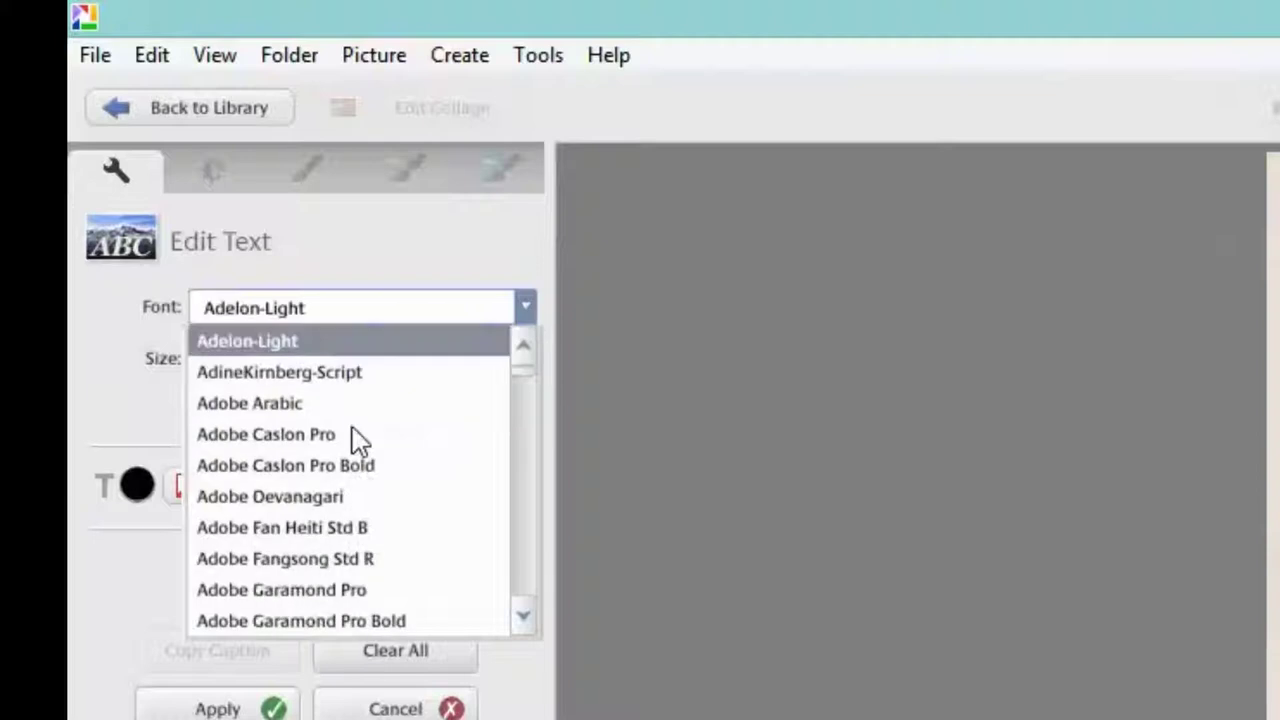
left_click(314, 621)
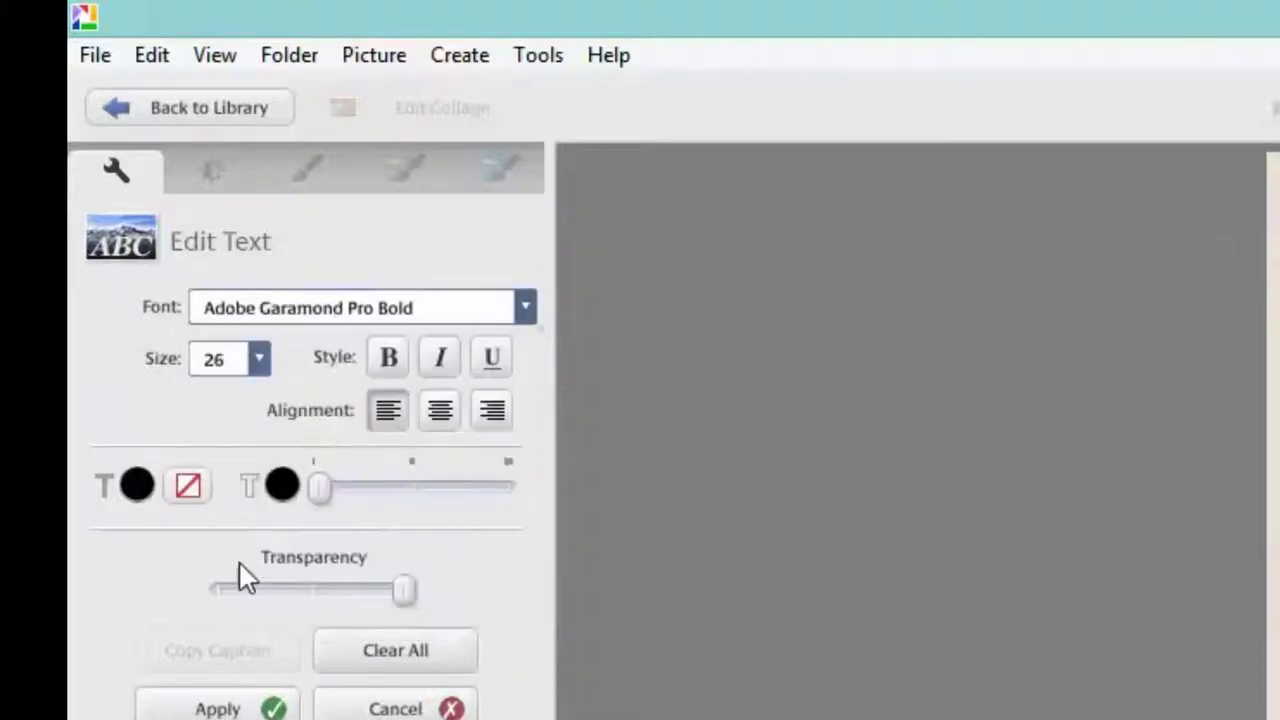
left_click(140, 484)
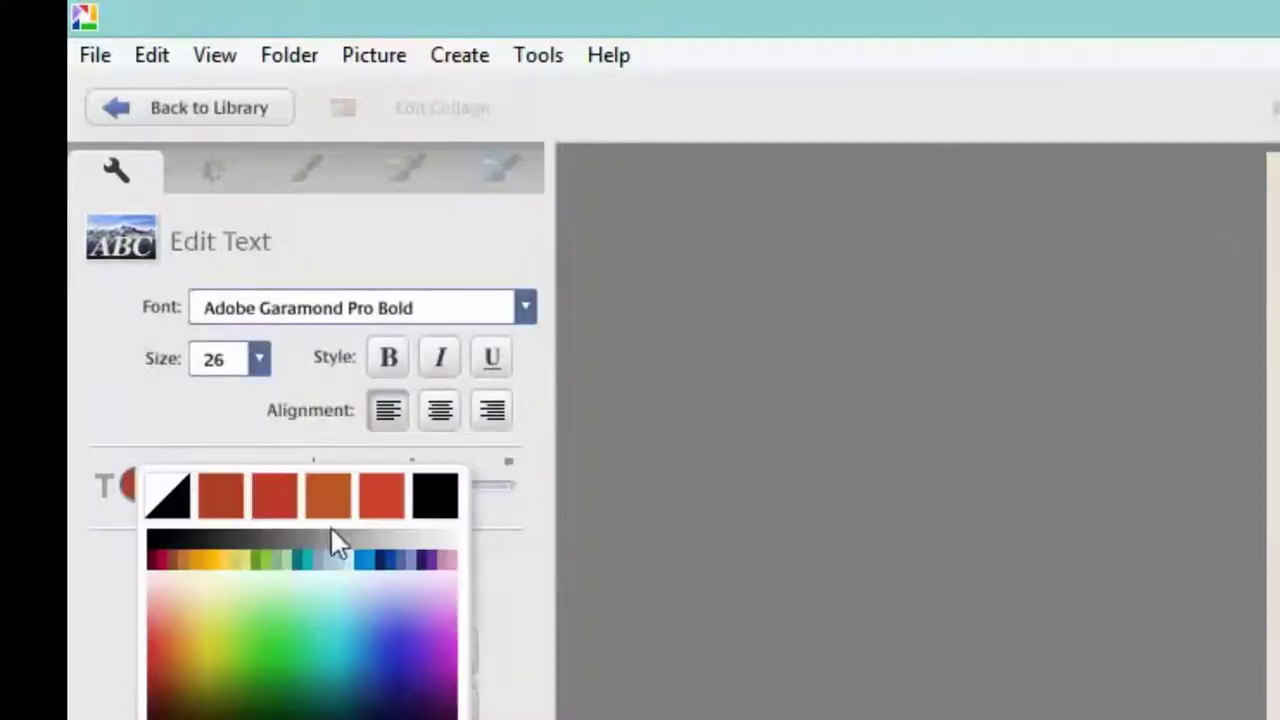
left_click(276, 495)
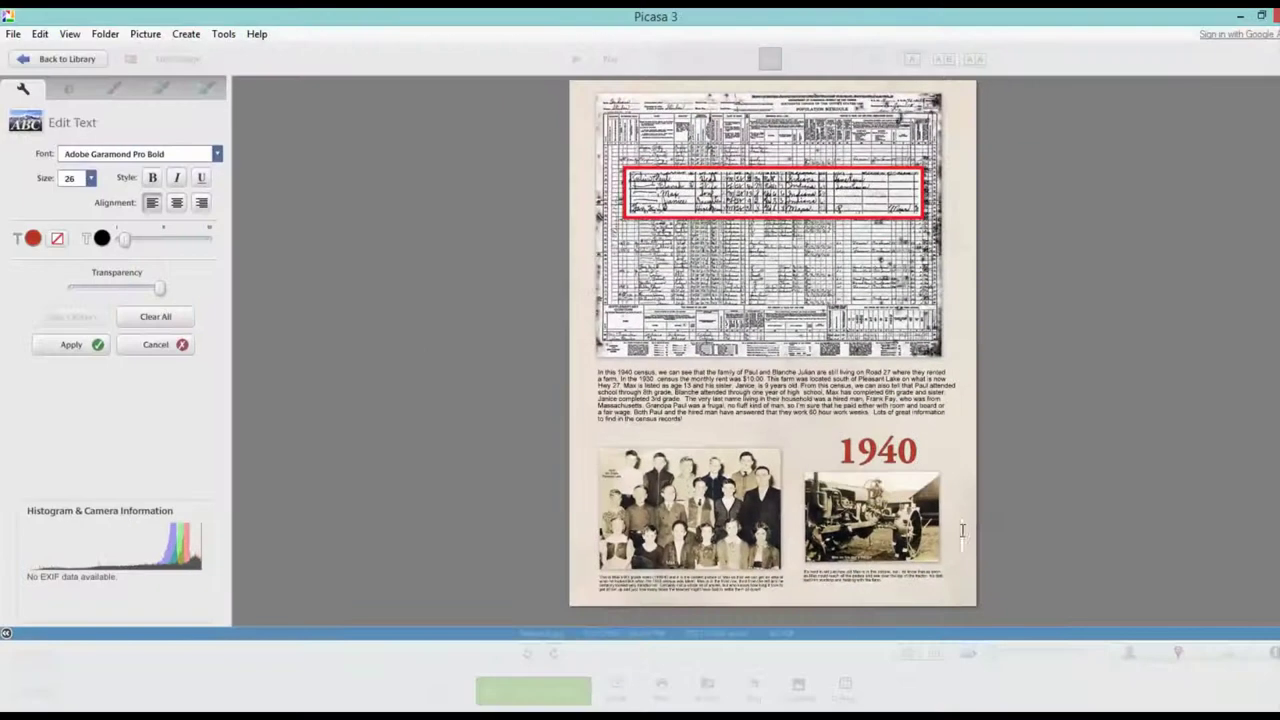
left_click(62, 345)
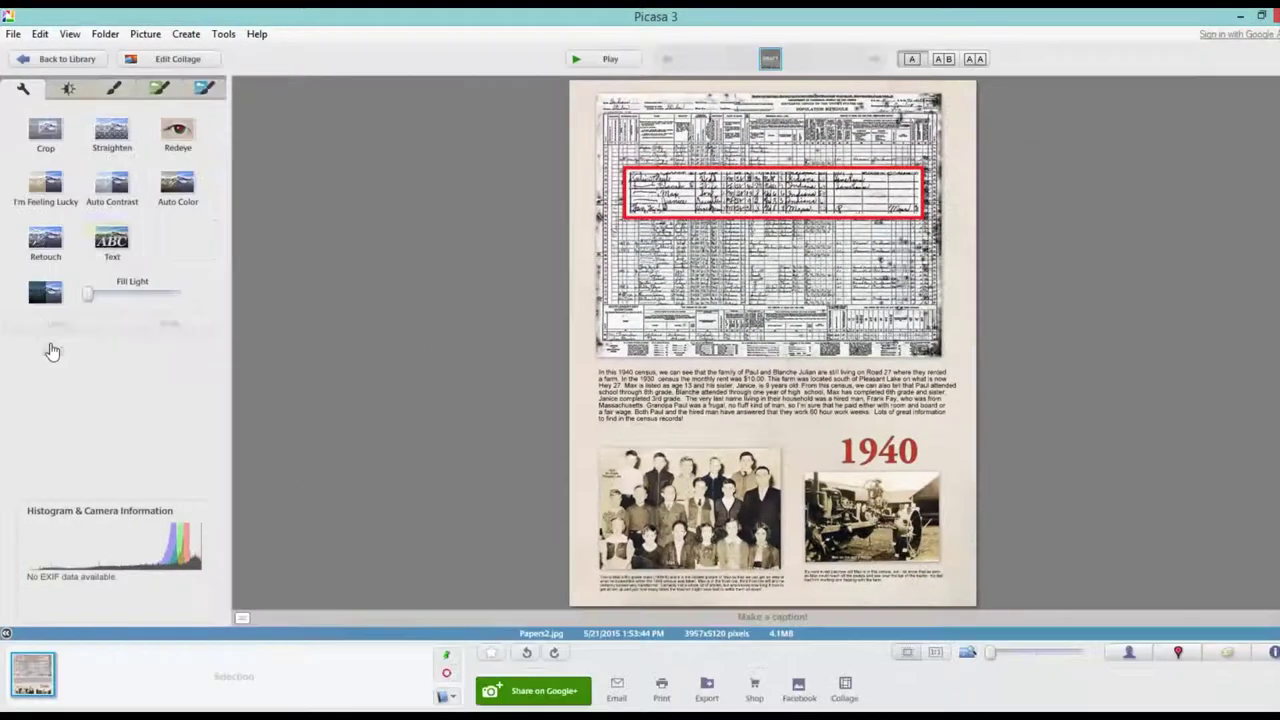